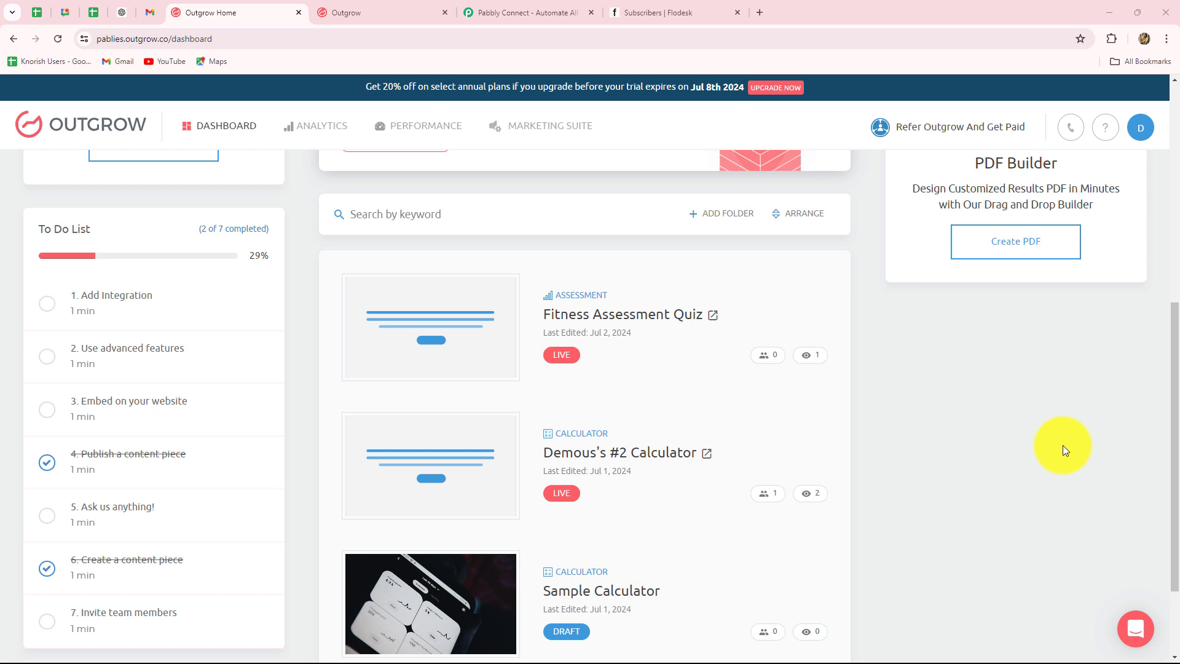
Compare the live Outgrow Fitness Assessment Quiz with Flodesk's list of three subscribers.
scroll(1062, 449, down, 2)
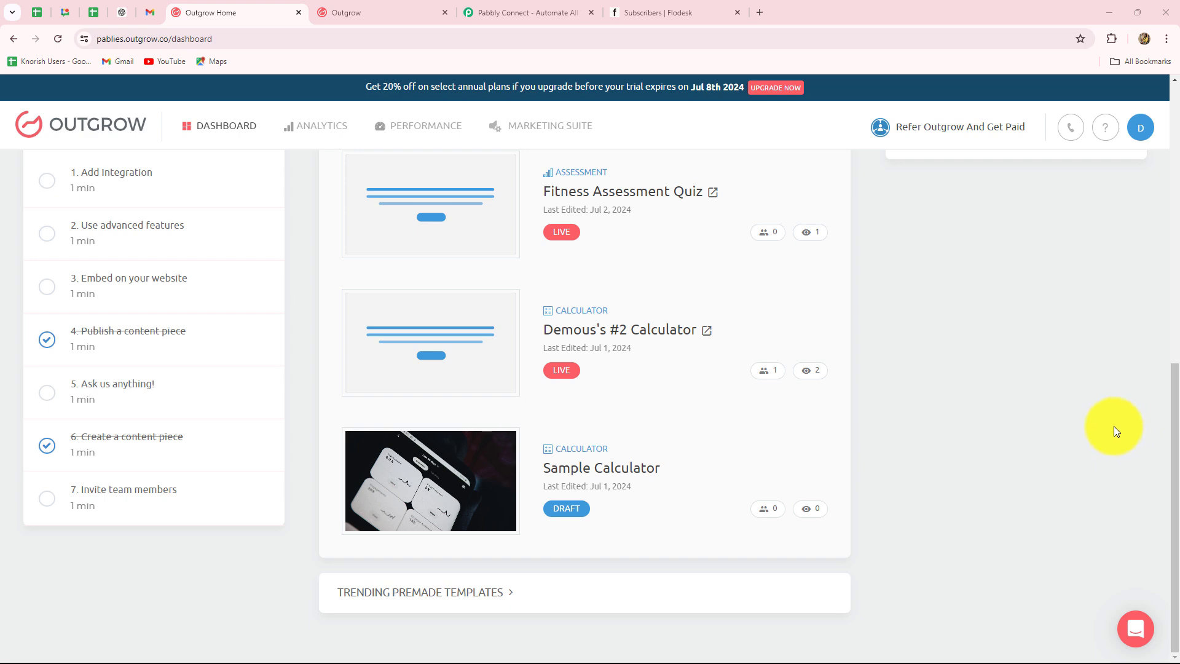
scroll(1115, 431, up, 9)
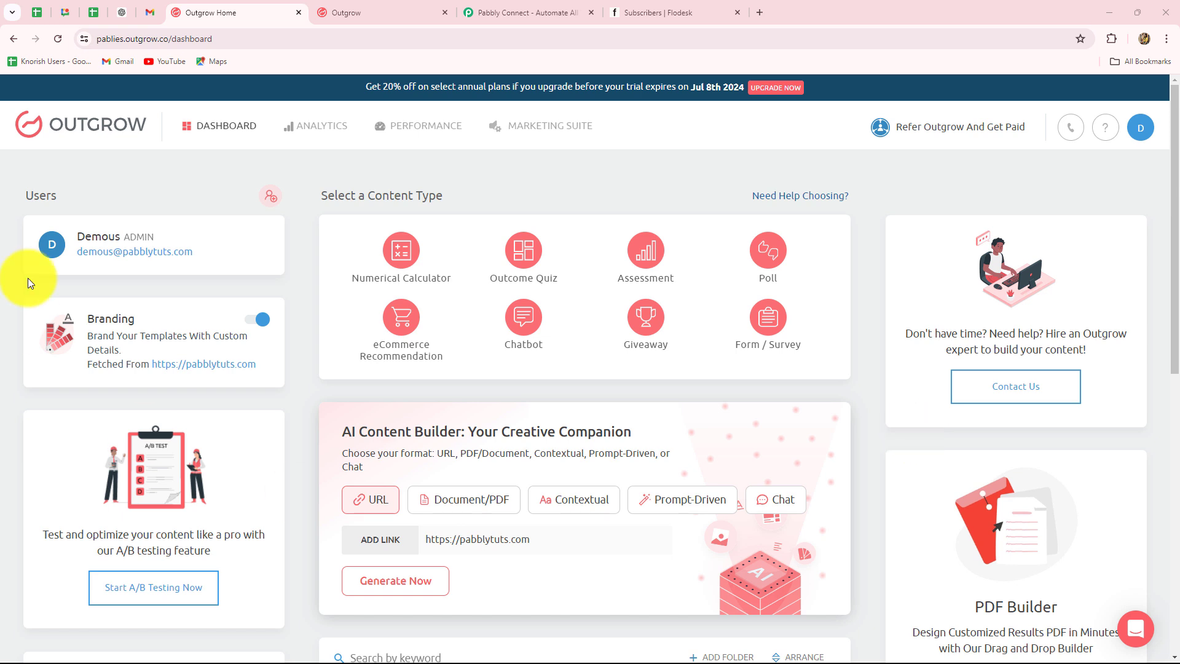
click(702, 10)
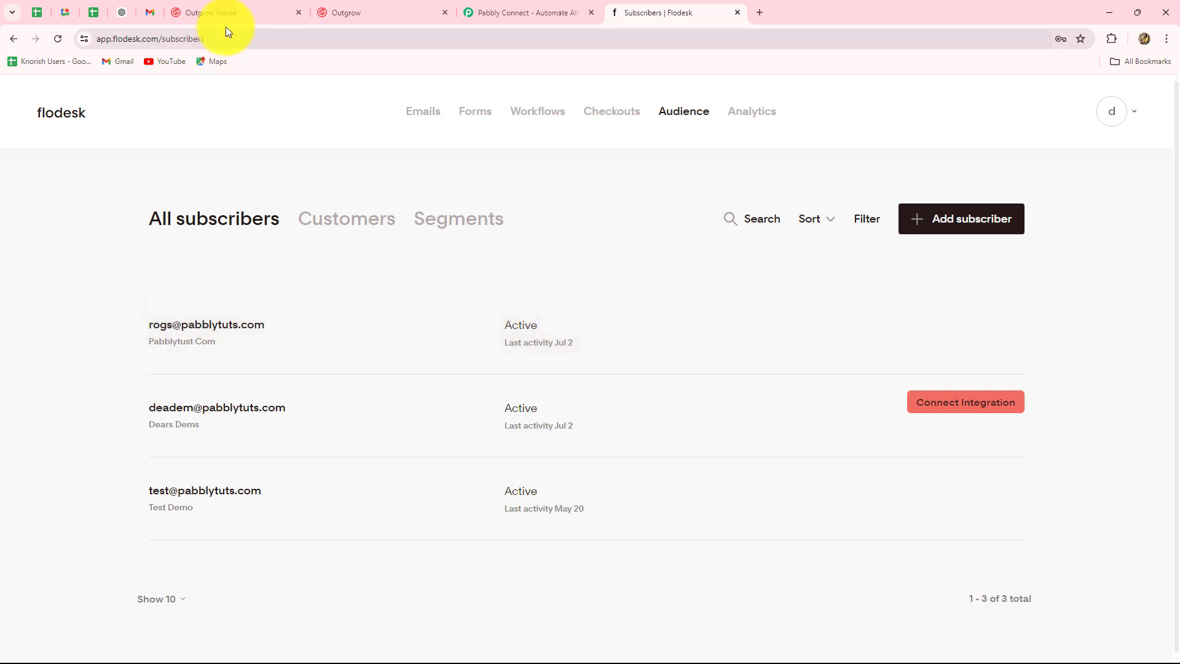
click(265, 11)
click(649, 10)
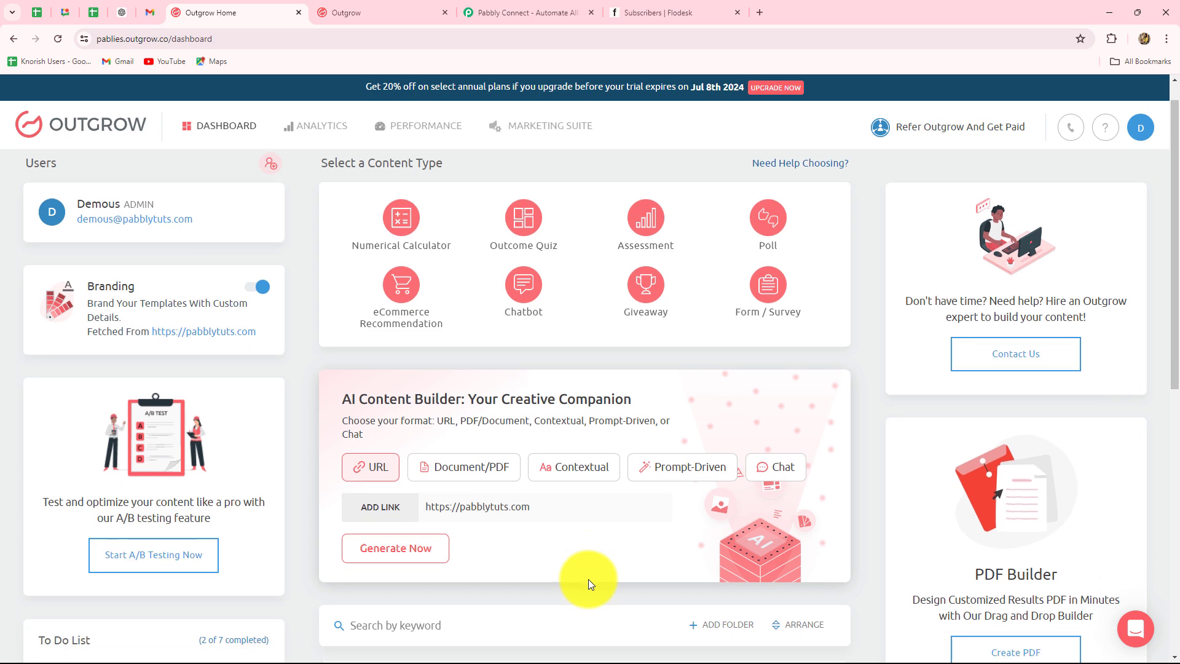
scroll(588, 579, down, 6)
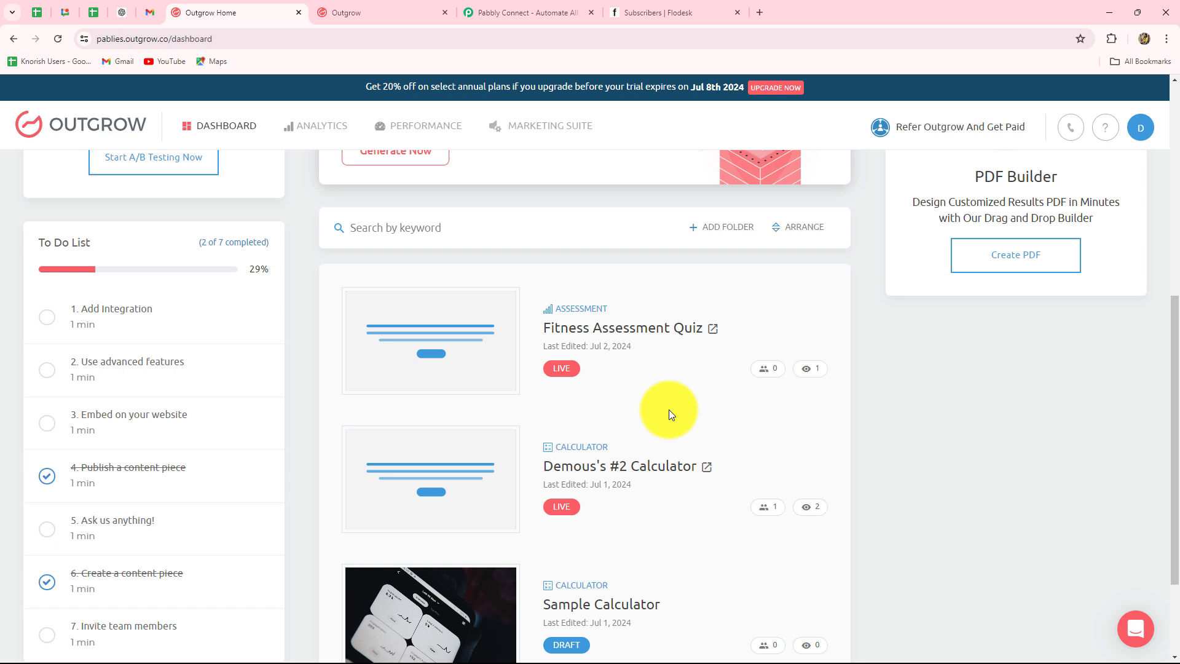
click(654, 9)
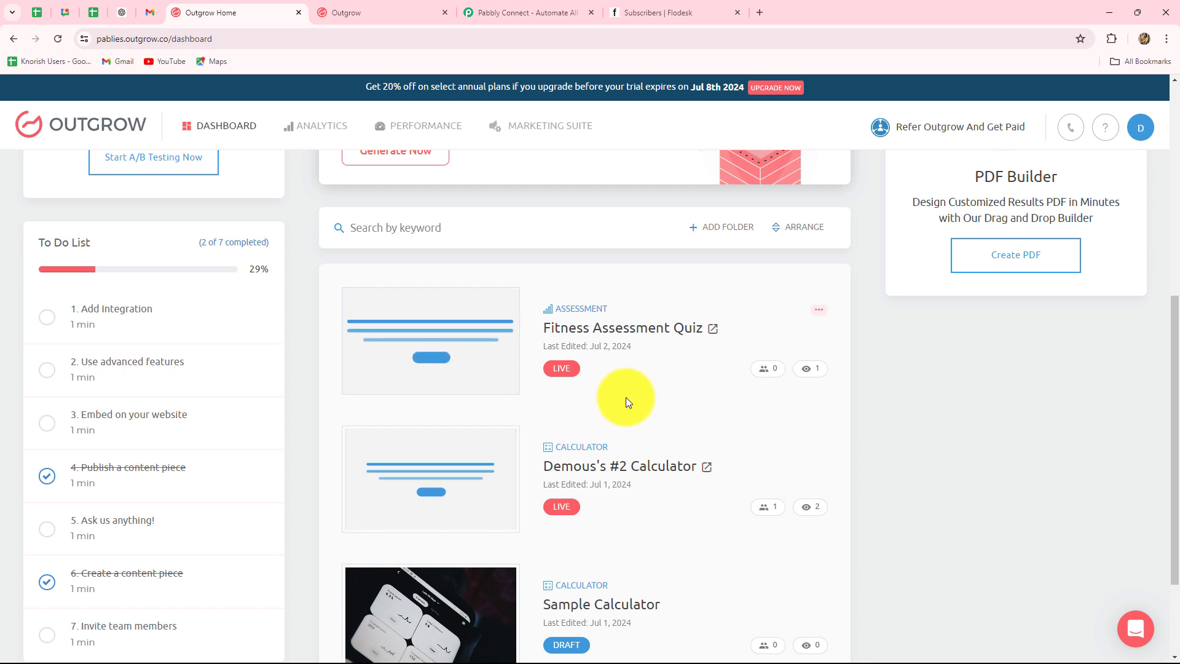
click(639, 20)
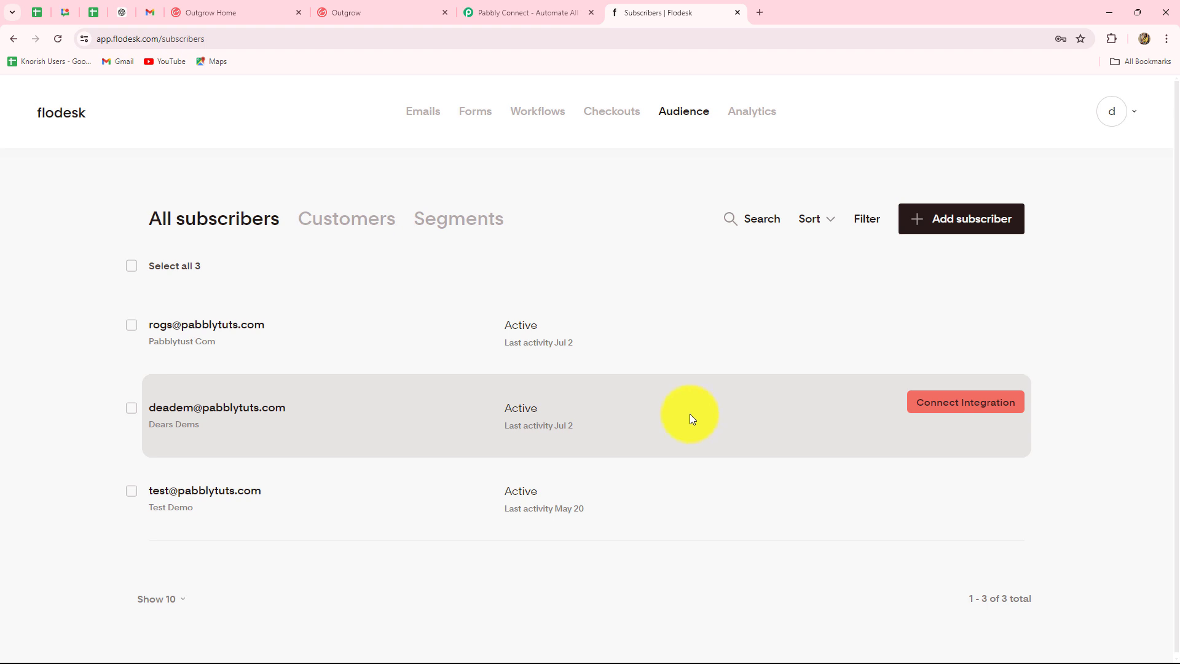
Switch from the Flodesk list to the Pabbly Connect homepage tab.
click(566, 10)
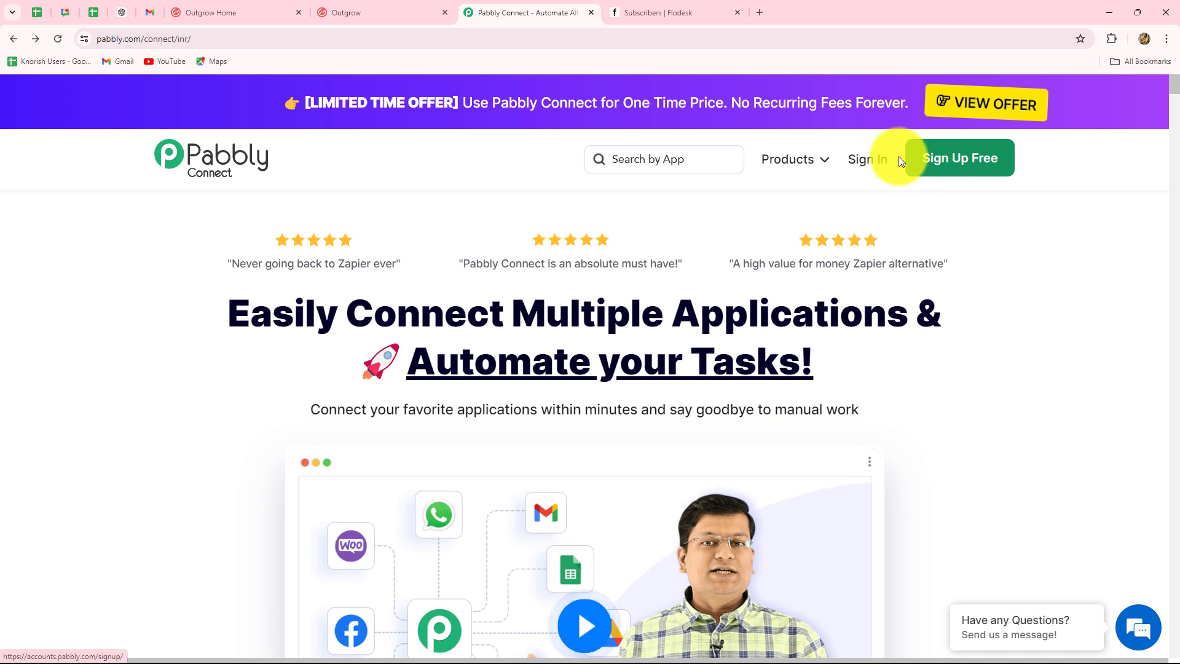
Sign in to Pabbly and launch Pabbly Connect from All Pabbly Apps, reaching its empty Home dashboard.
drag(232, 326, 889, 382)
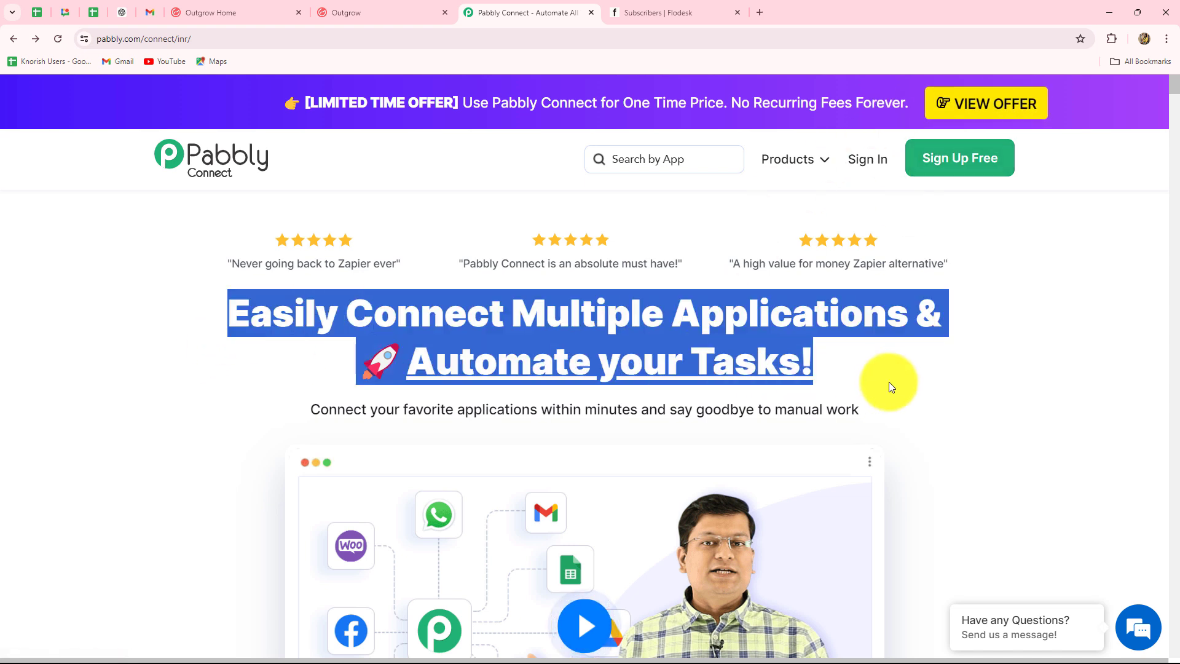
click(865, 162)
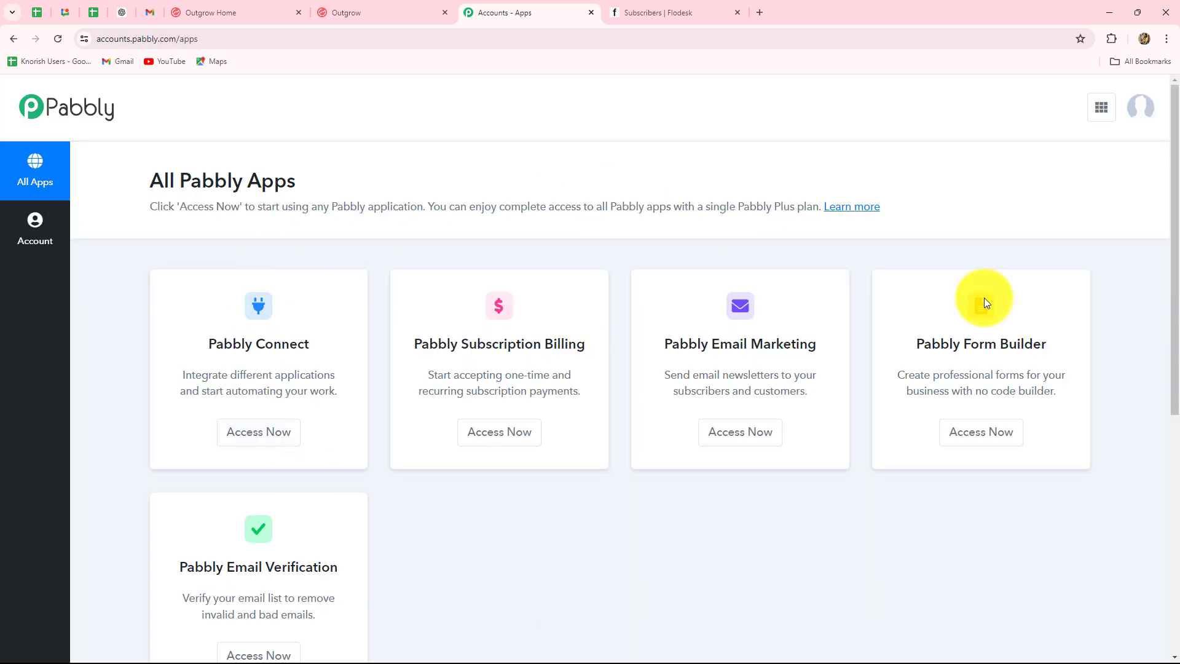
scroll(963, 532, down, 3)
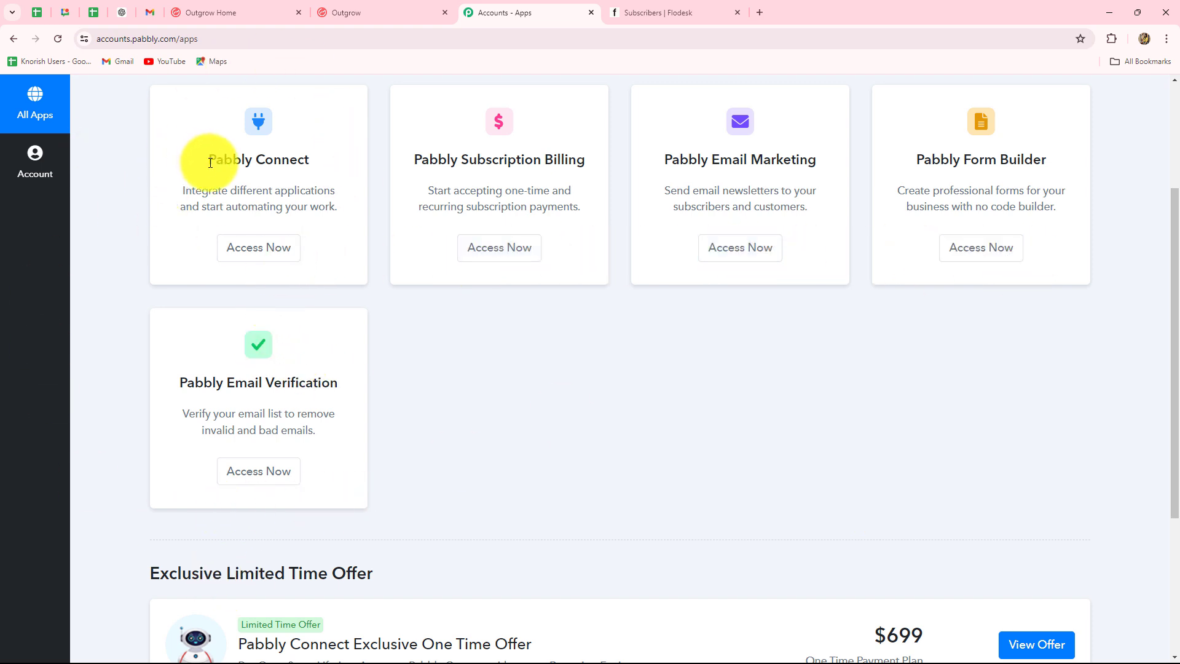
drag(203, 161, 271, 249)
click(271, 248)
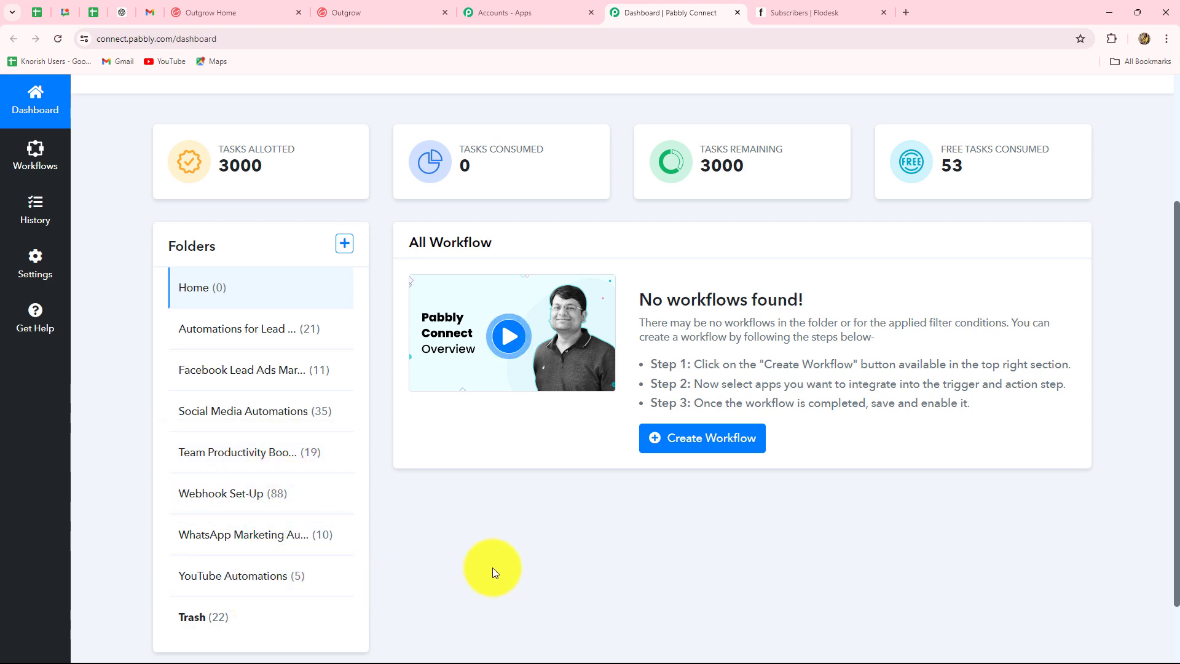
scroll(493, 567, up, 3)
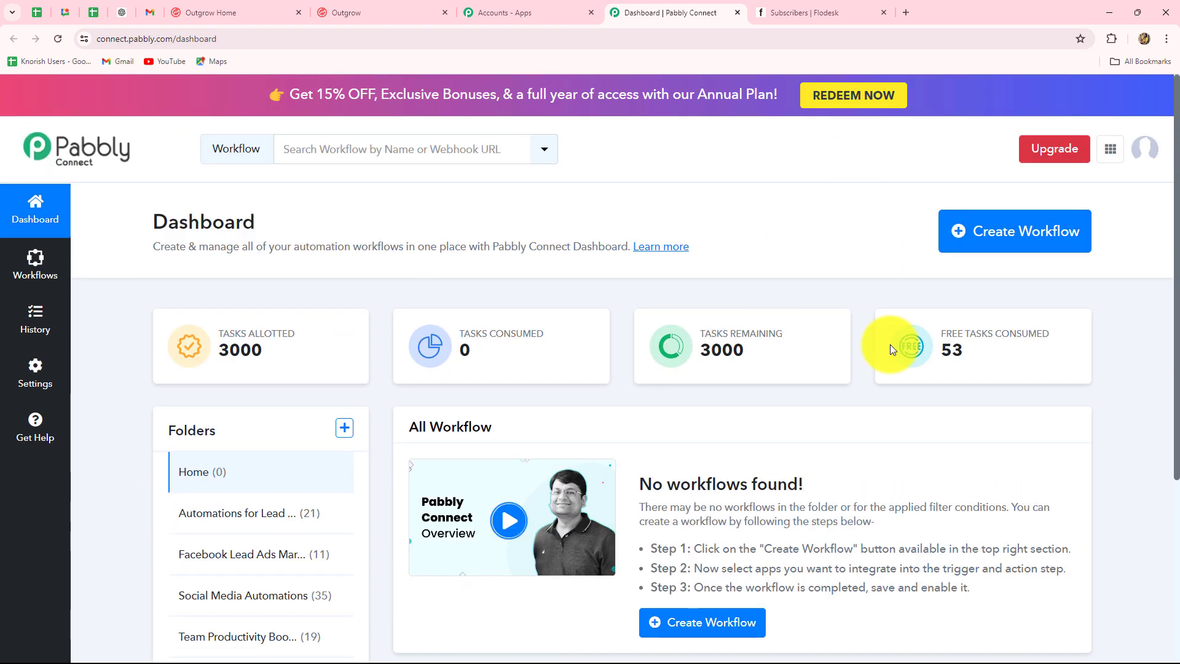
Create workflow 'Add Outgrow Leads to Flodesk as Subscribers' in the Automations for Lead Management folder.
click(1003, 246)
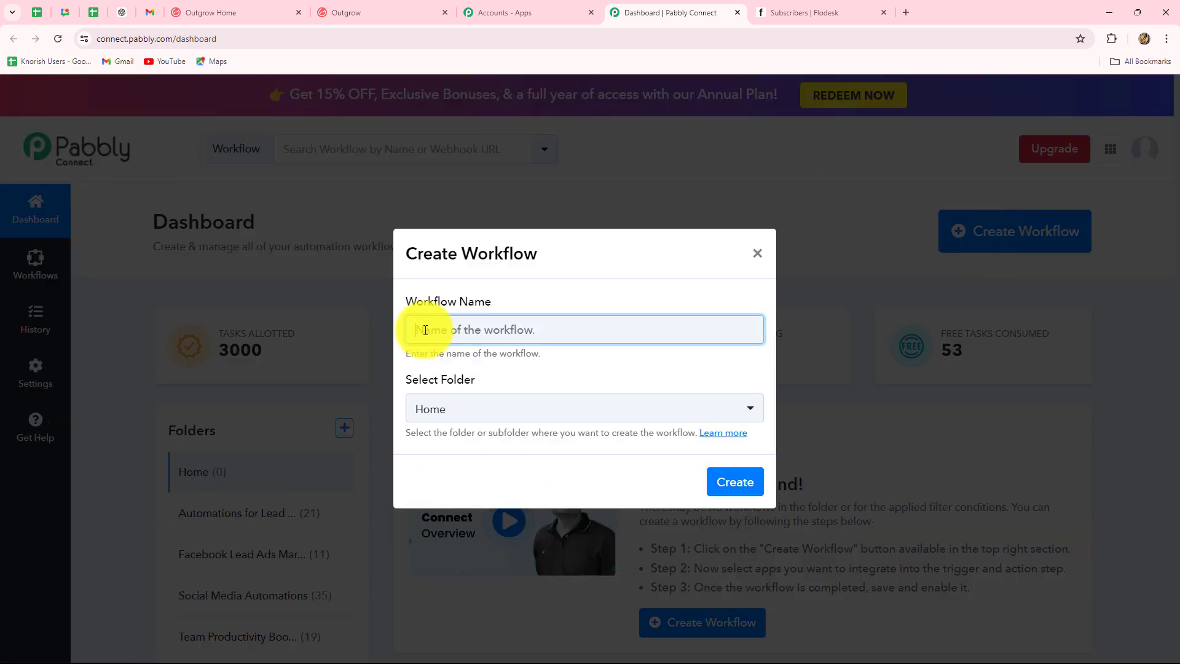
click(455, 329)
click(443, 479)
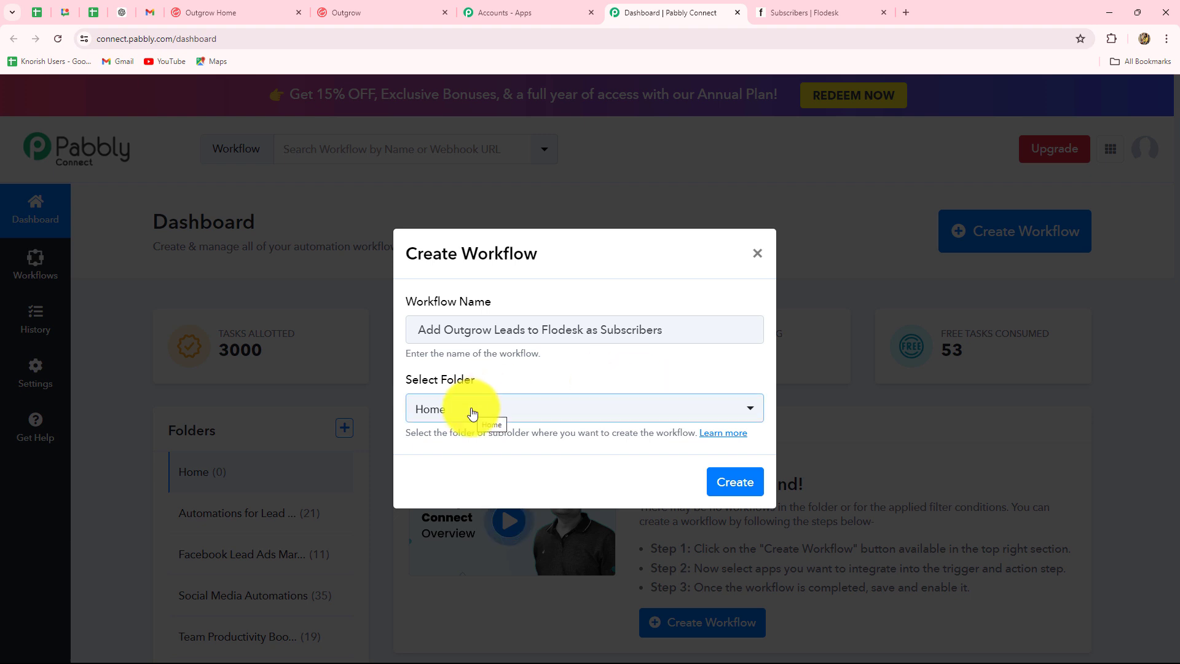
click(472, 410)
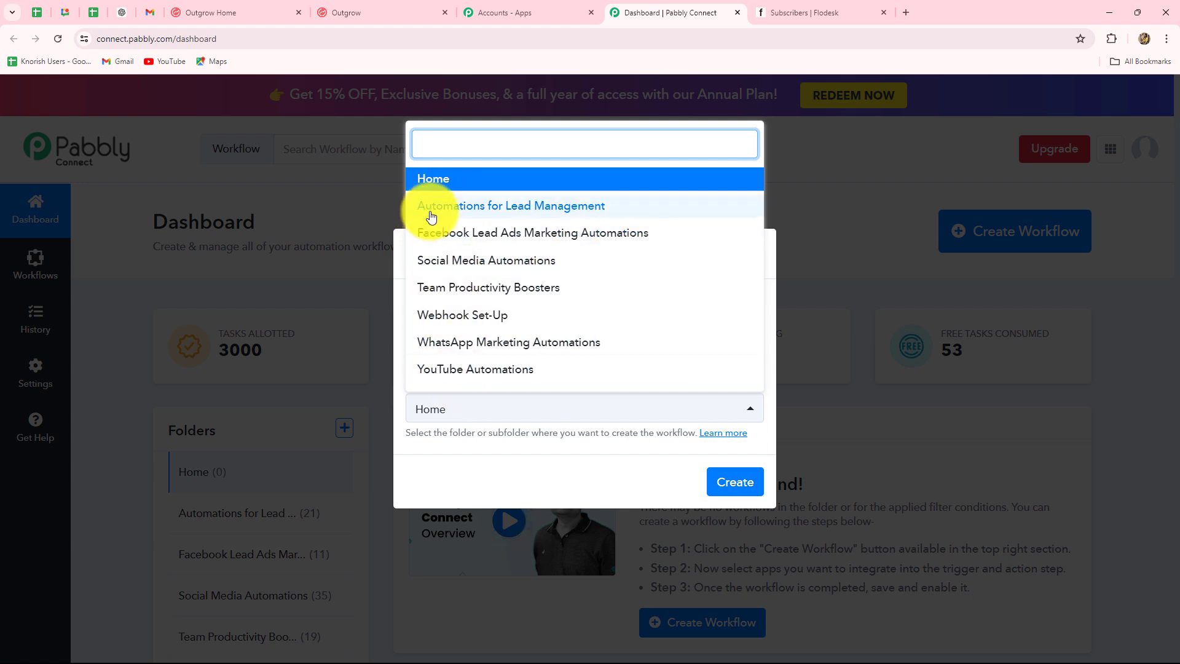
click(585, 216)
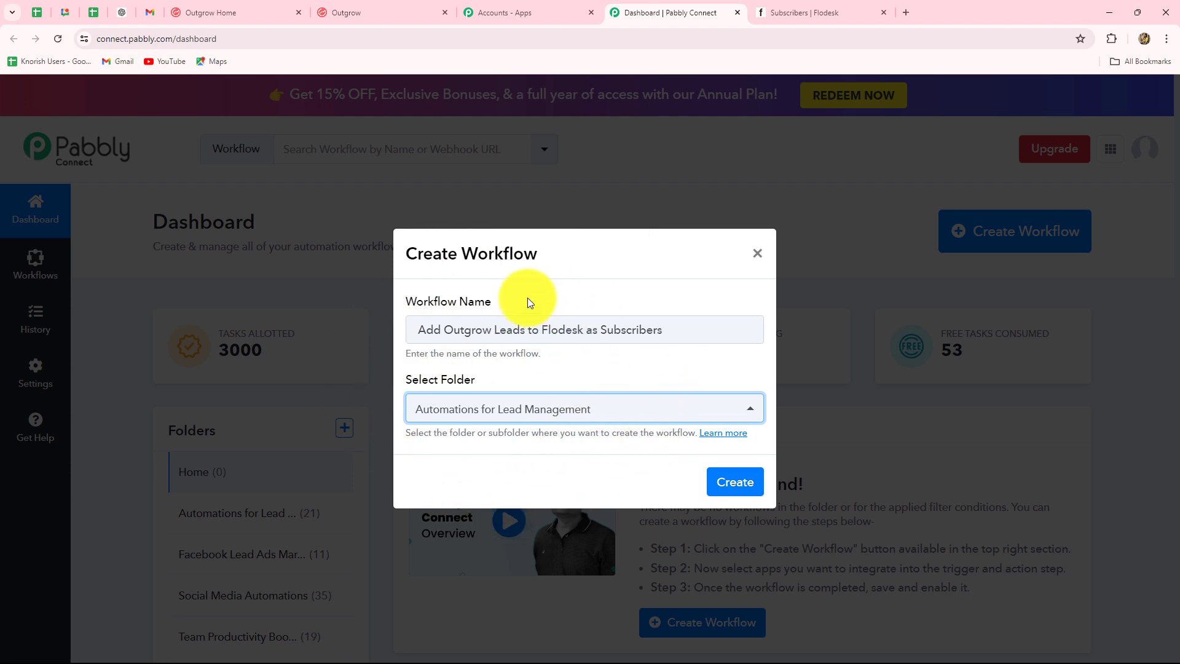
click(743, 486)
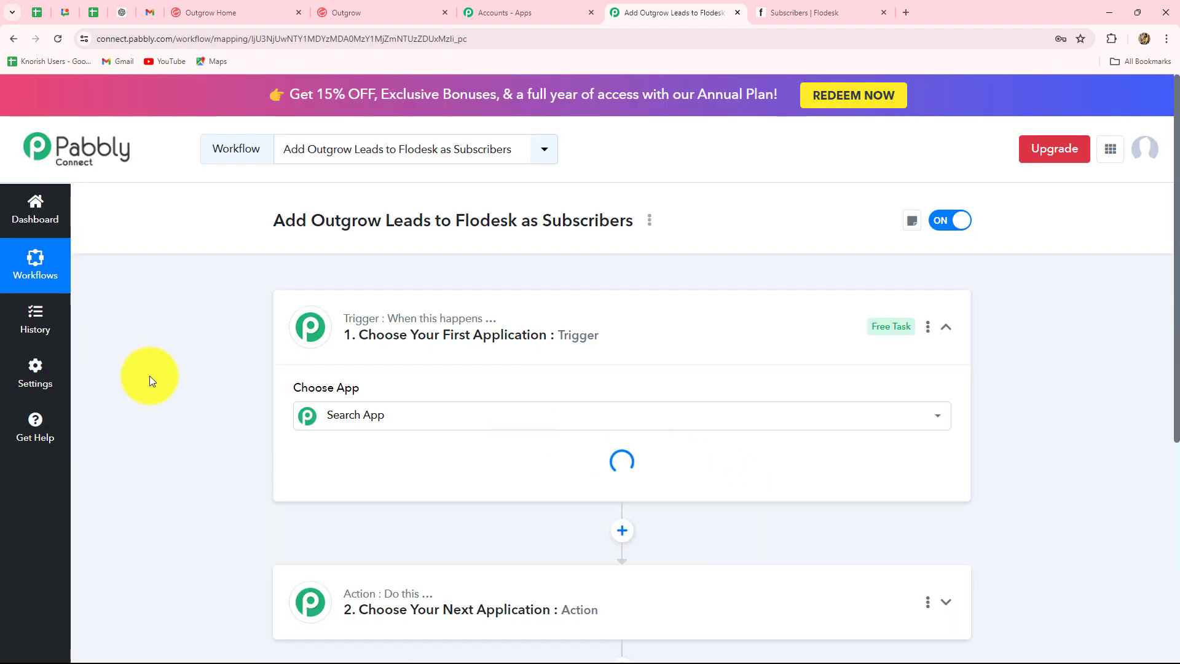
Look over the new workflow's trigger and action steps and focus the trigger's Choose App search.
scroll(202, 424, down, 4)
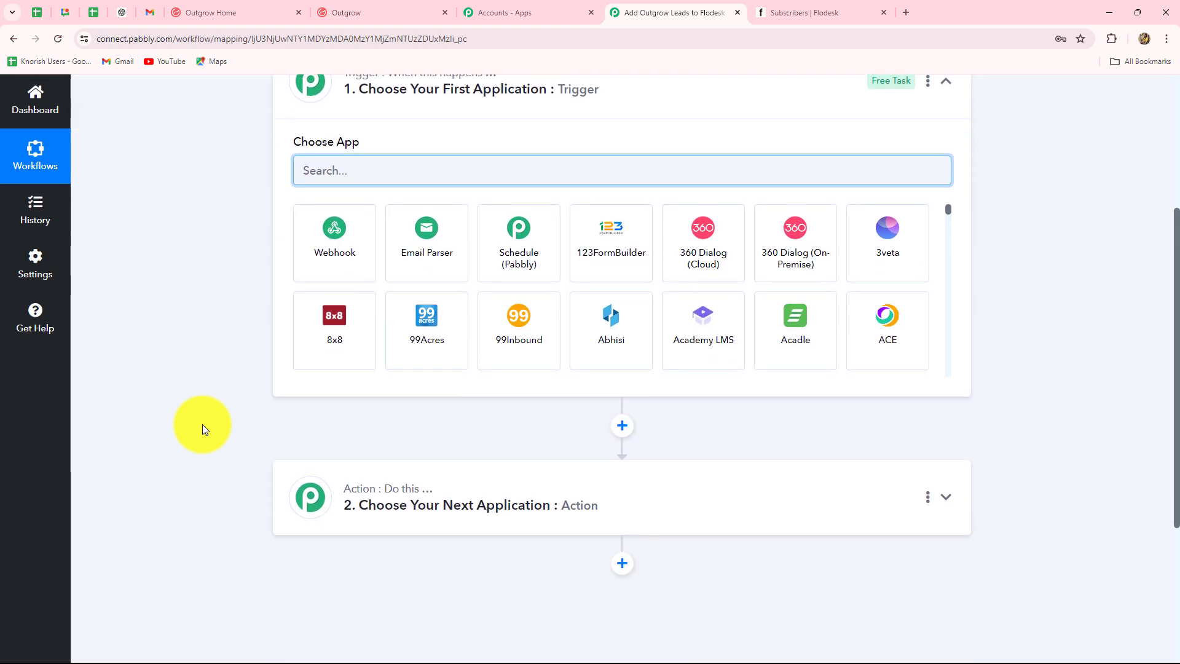
scroll(202, 424, up, 1)
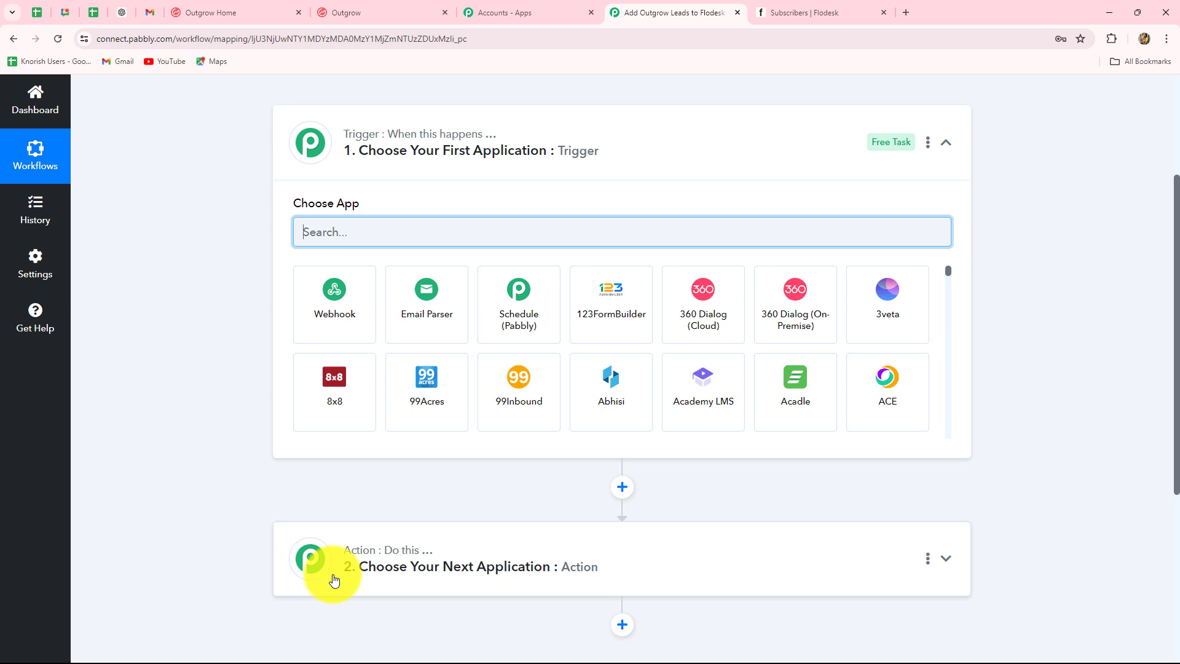
scroll(266, 319, up, 1)
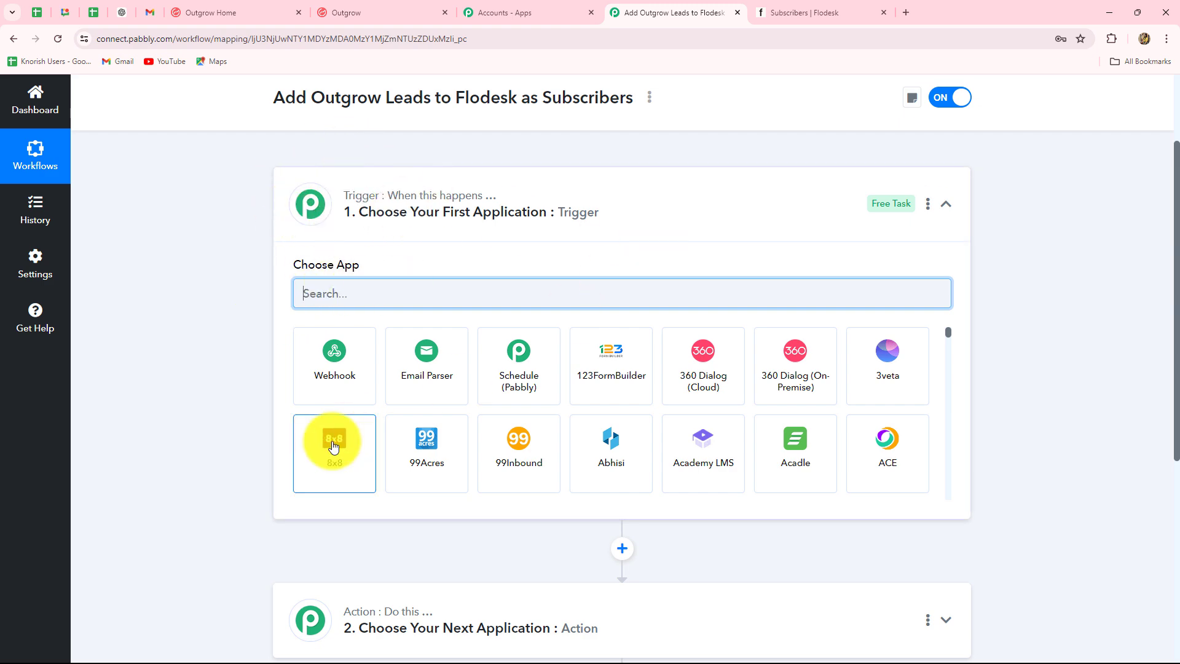
scroll(330, 442, down, 3)
scroll(303, 621, down, 3)
scroll(264, 500, up, 2)
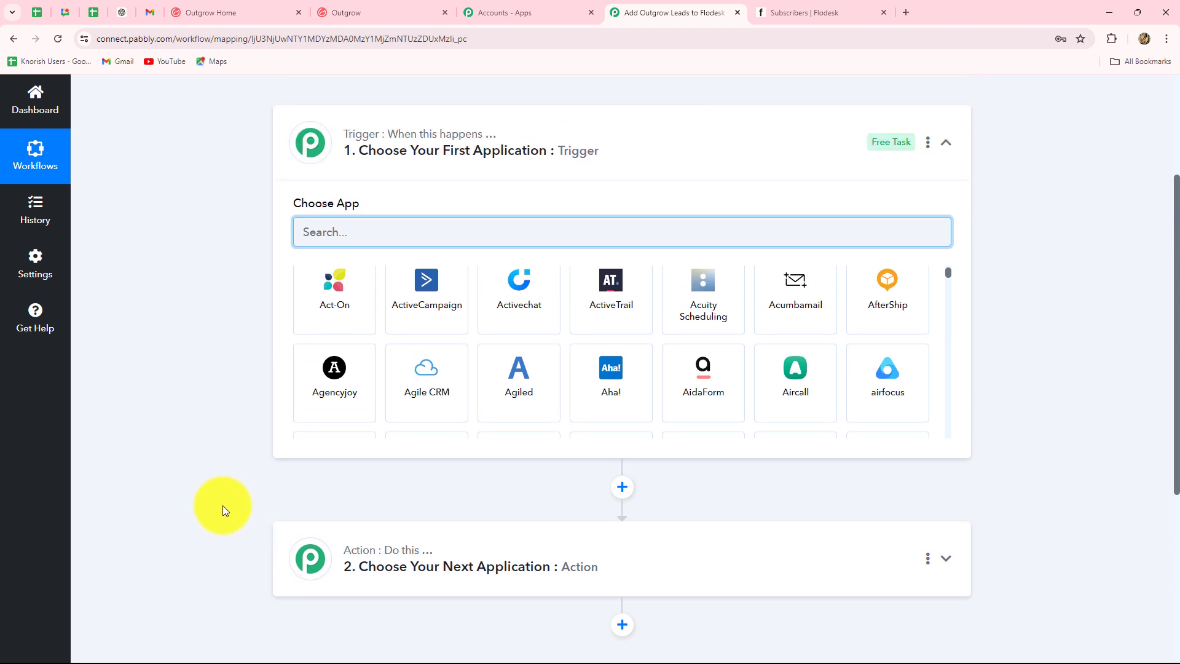
click(814, 234)
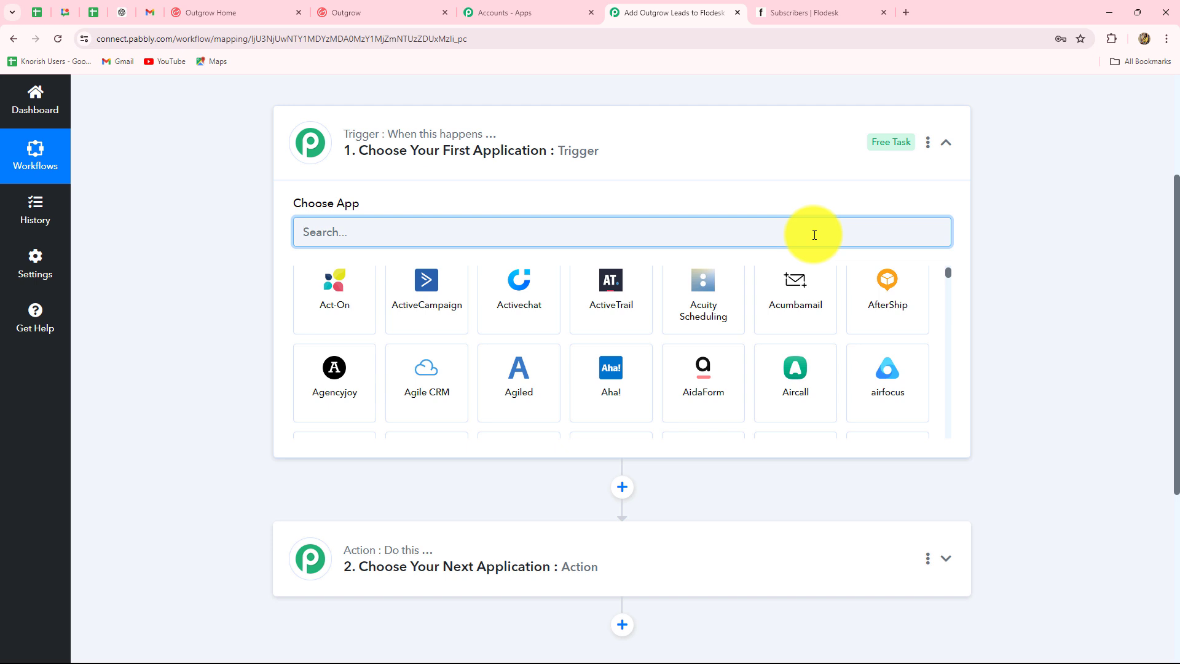
scroll(537, 544, down, 3)
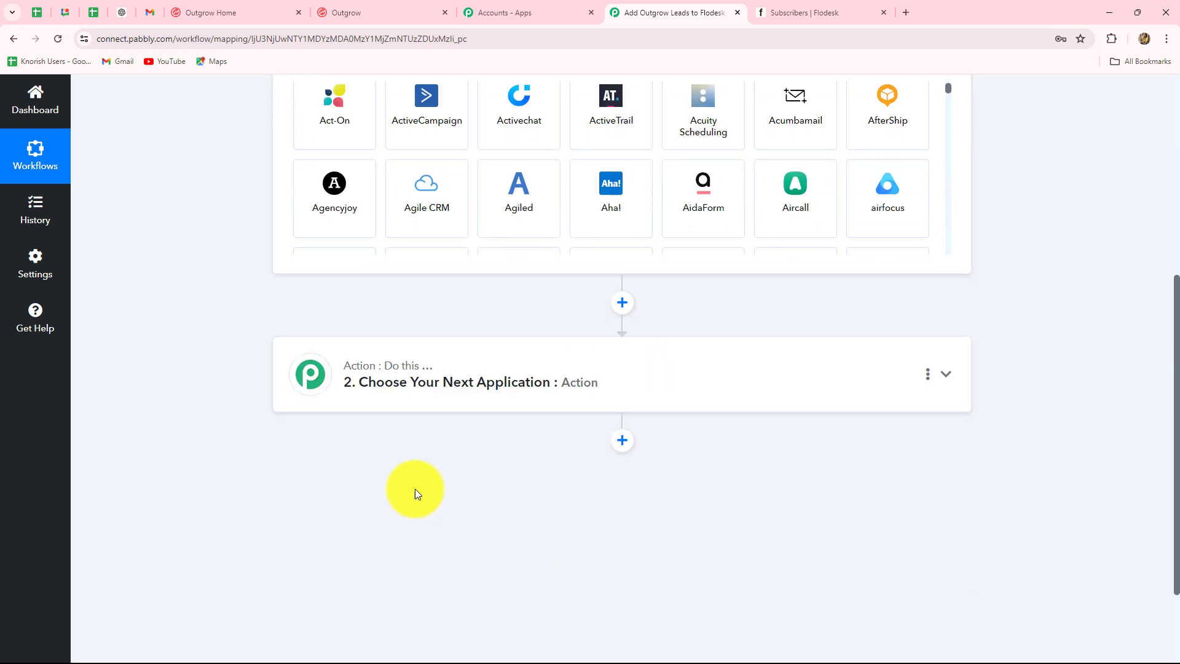
scroll(412, 488, up, 3)
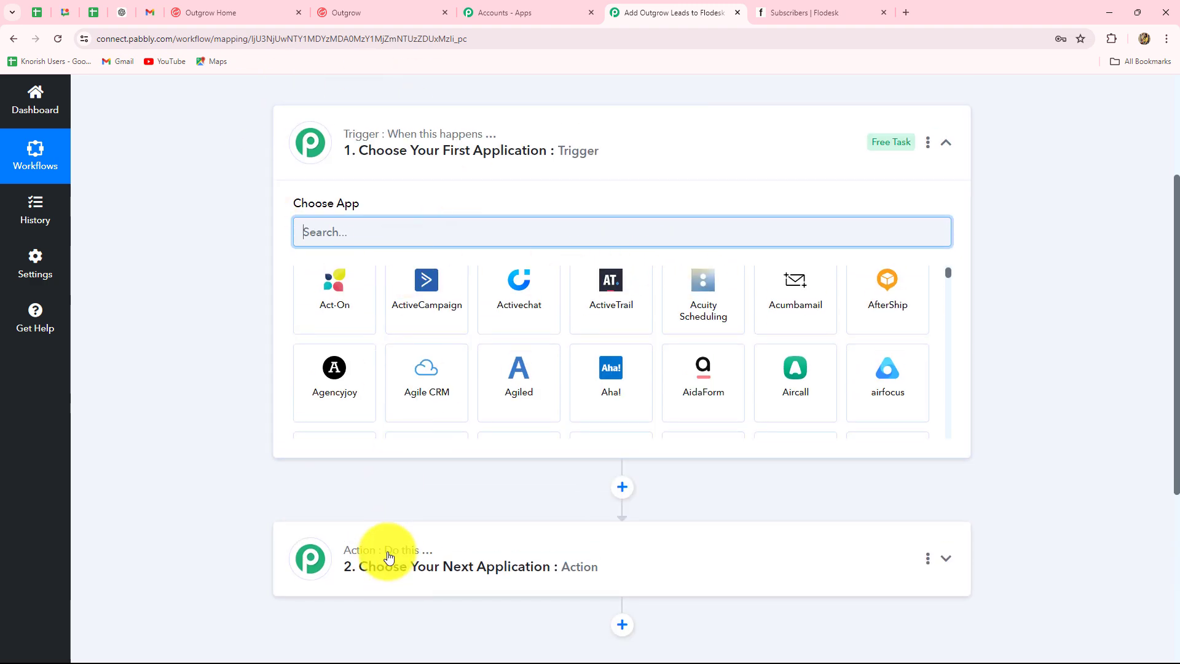
scroll(387, 553, down, 3)
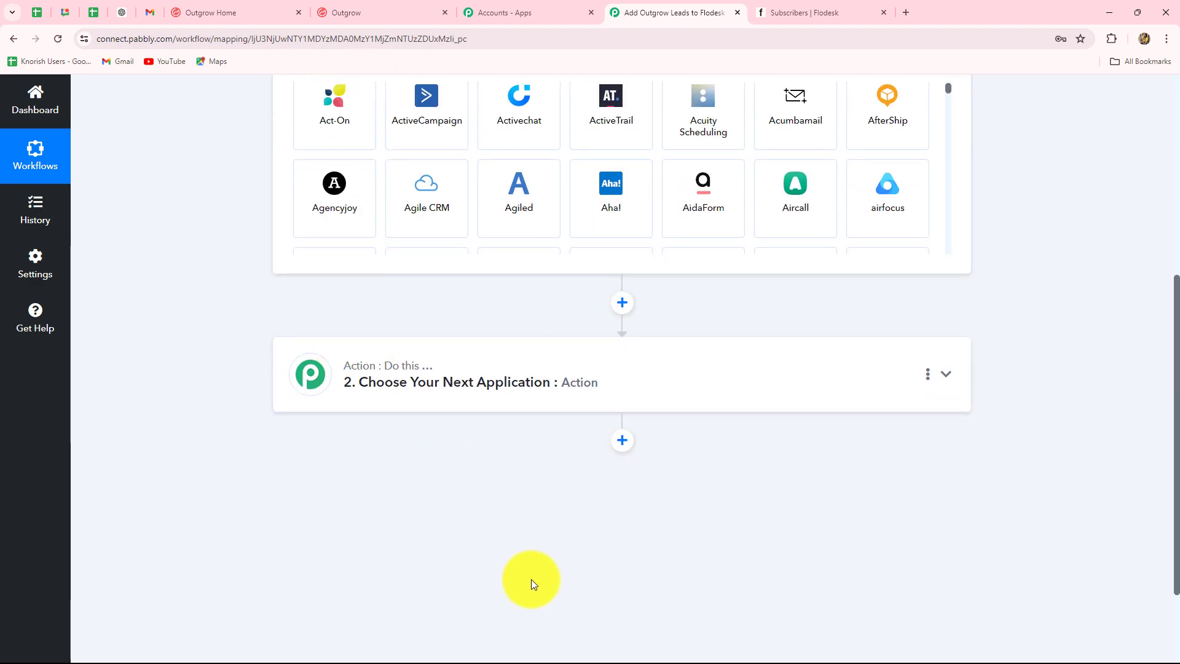
scroll(526, 581, up, 3)
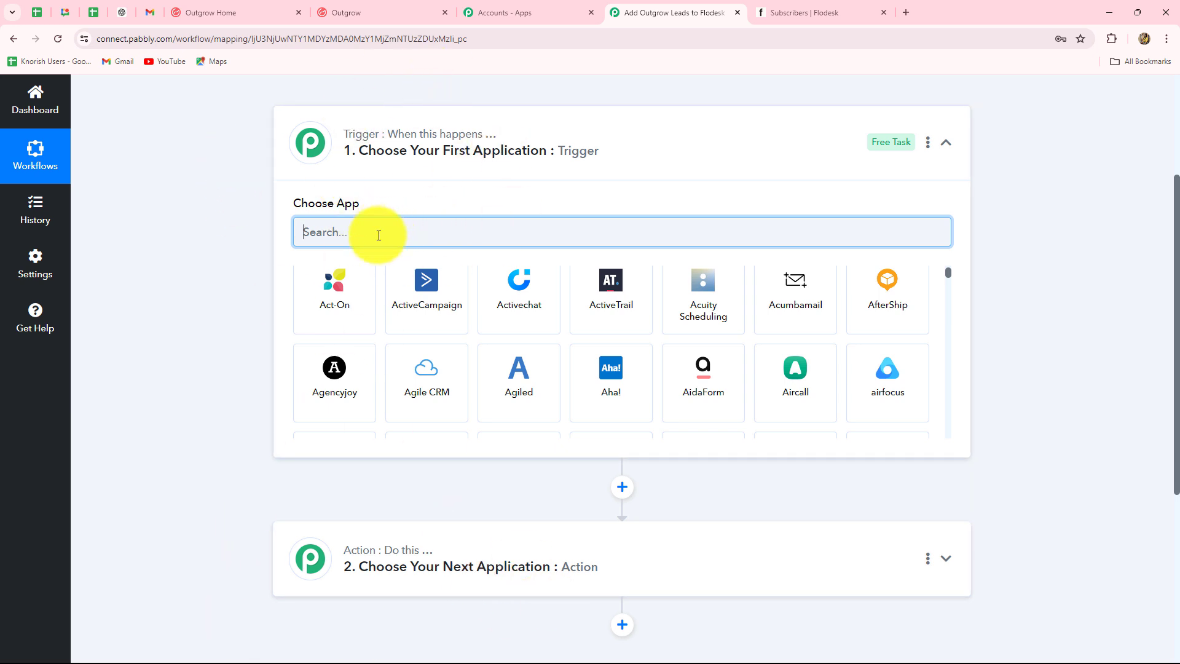
Search 'Out', pick Outgrow as the trigger app, and set the trigger event to New Lead.
text(O)
key(Caps_Lock)
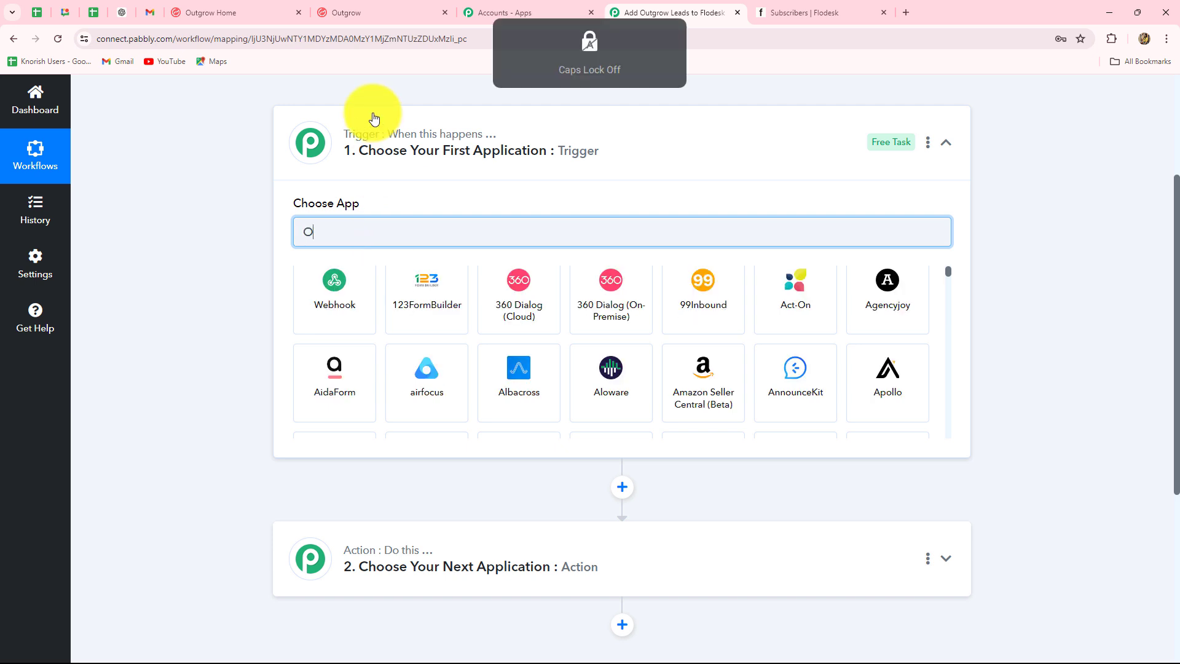
text(ut)
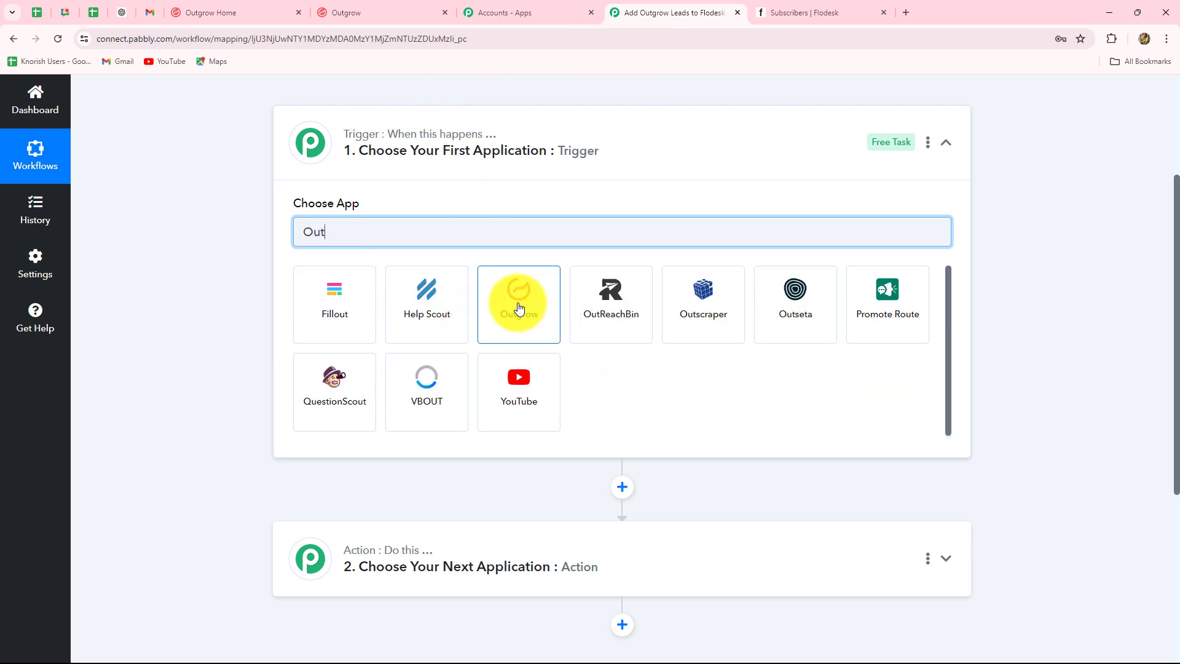
click(519, 308)
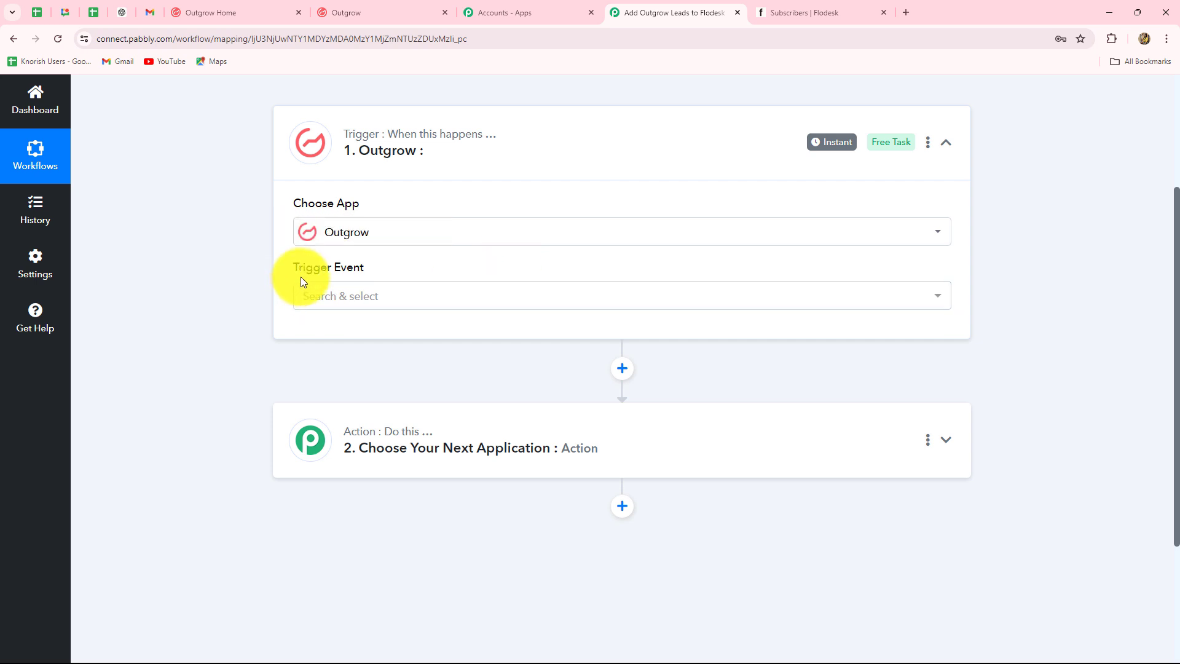
mouse_move(301, 273)
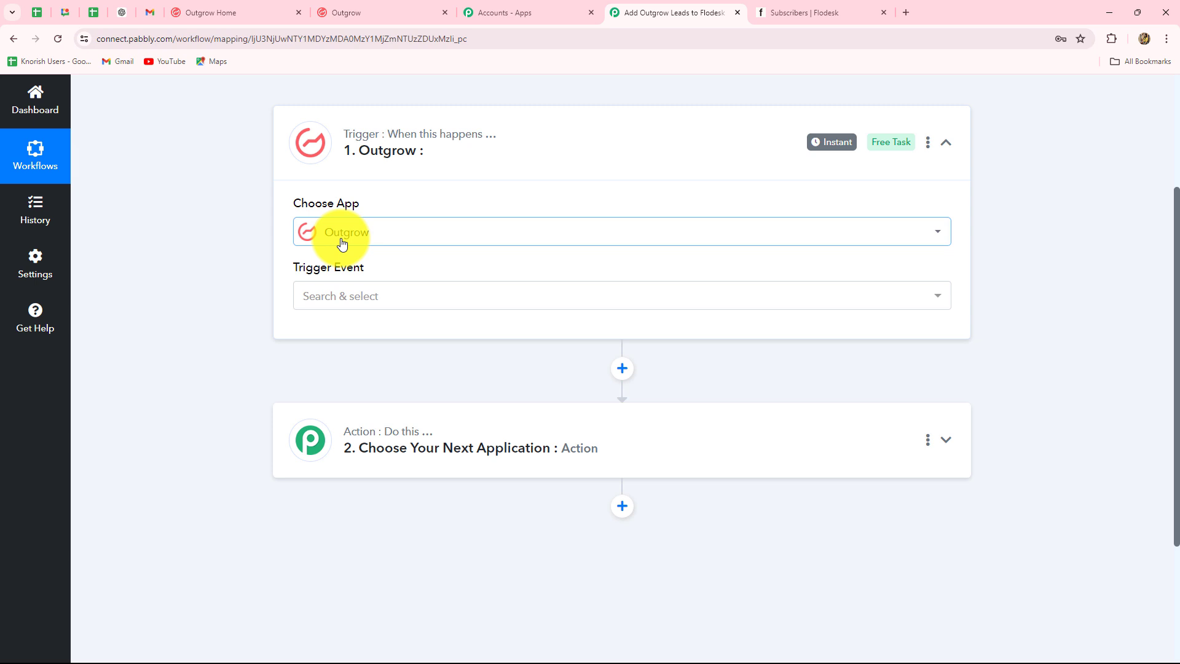
click(331, 302)
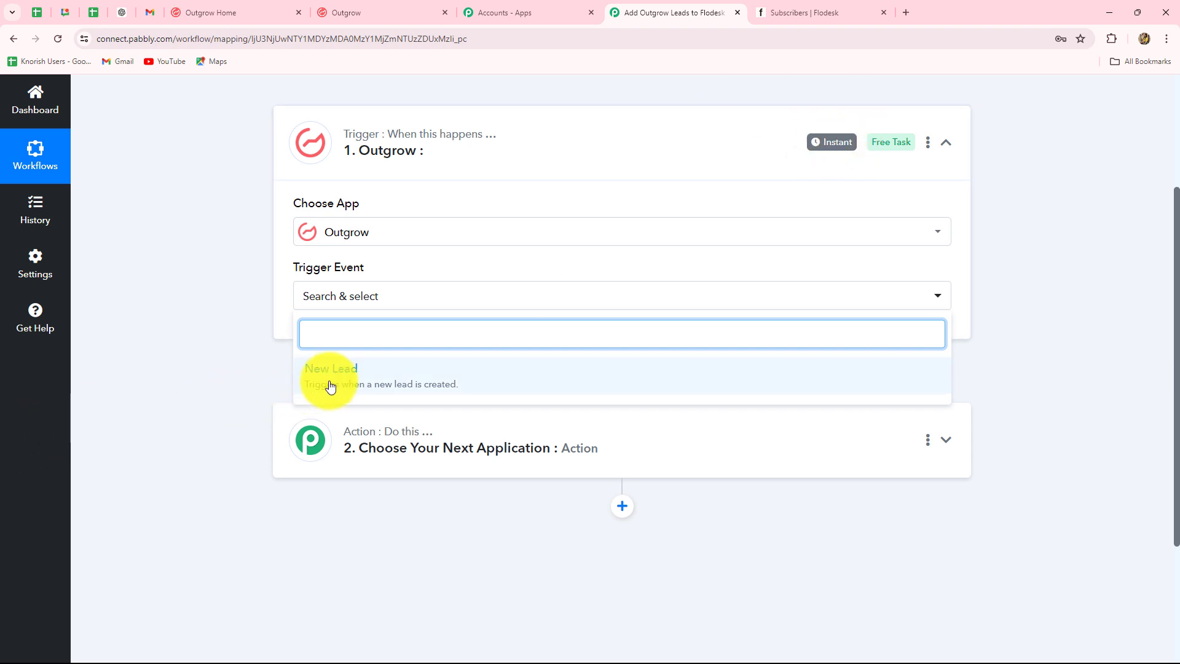
click(330, 375)
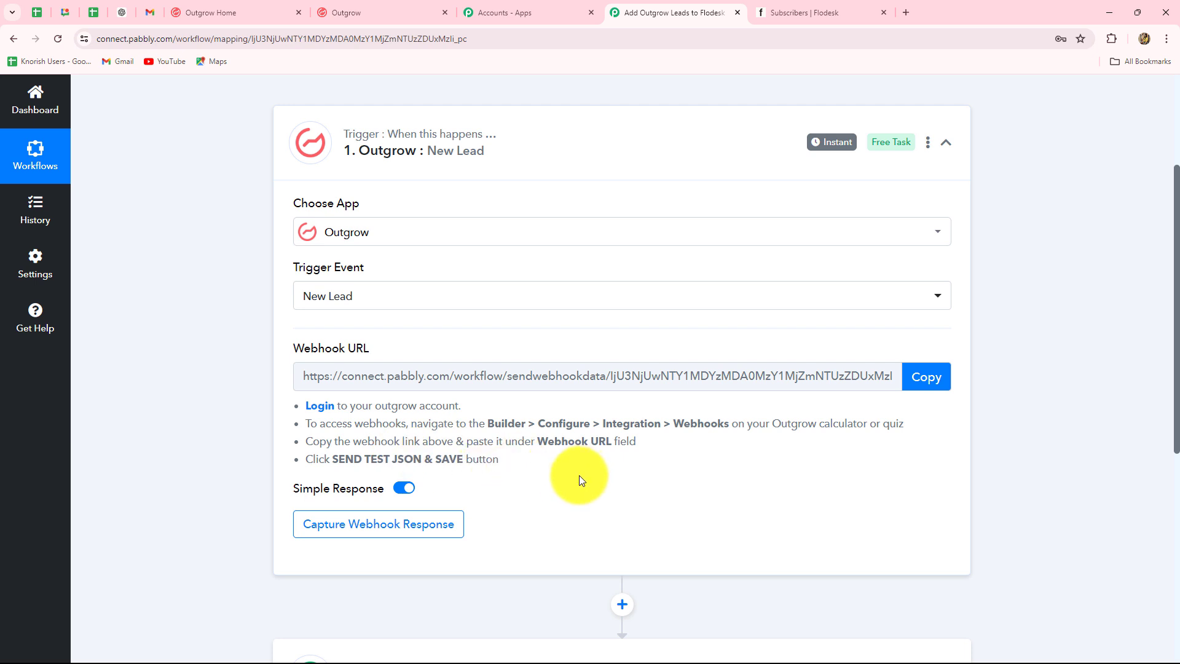
Copy the Outgrow trigger's webhook URL so Pabbly waits for a webhook response.
click(939, 377)
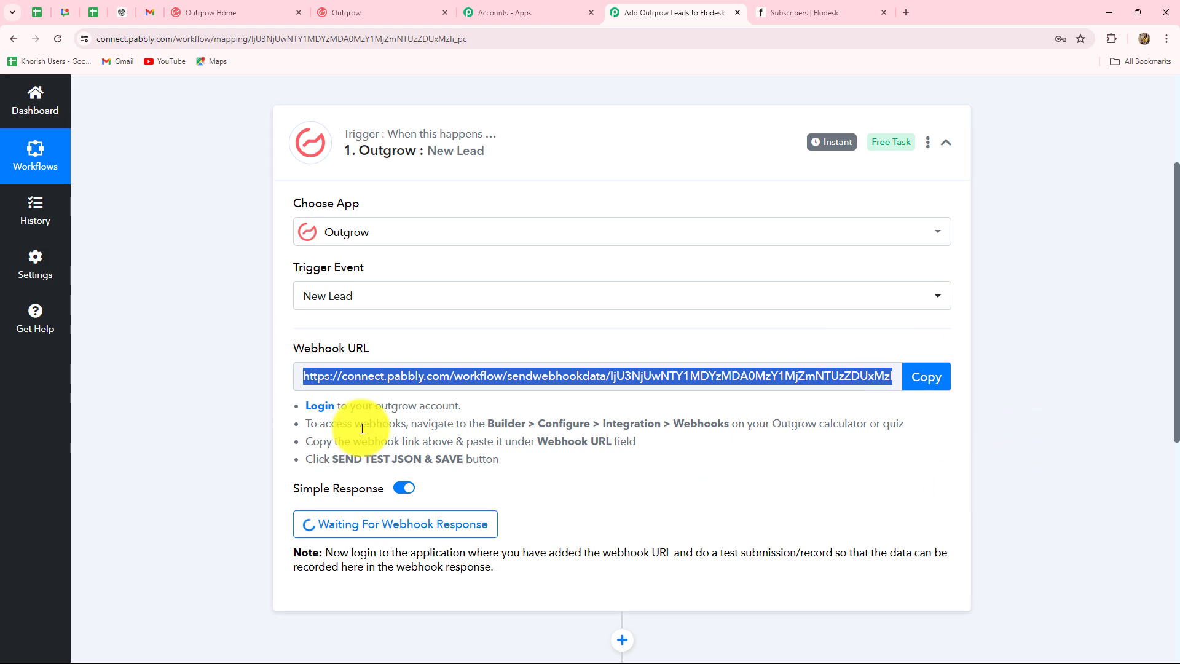
click(230, 10)
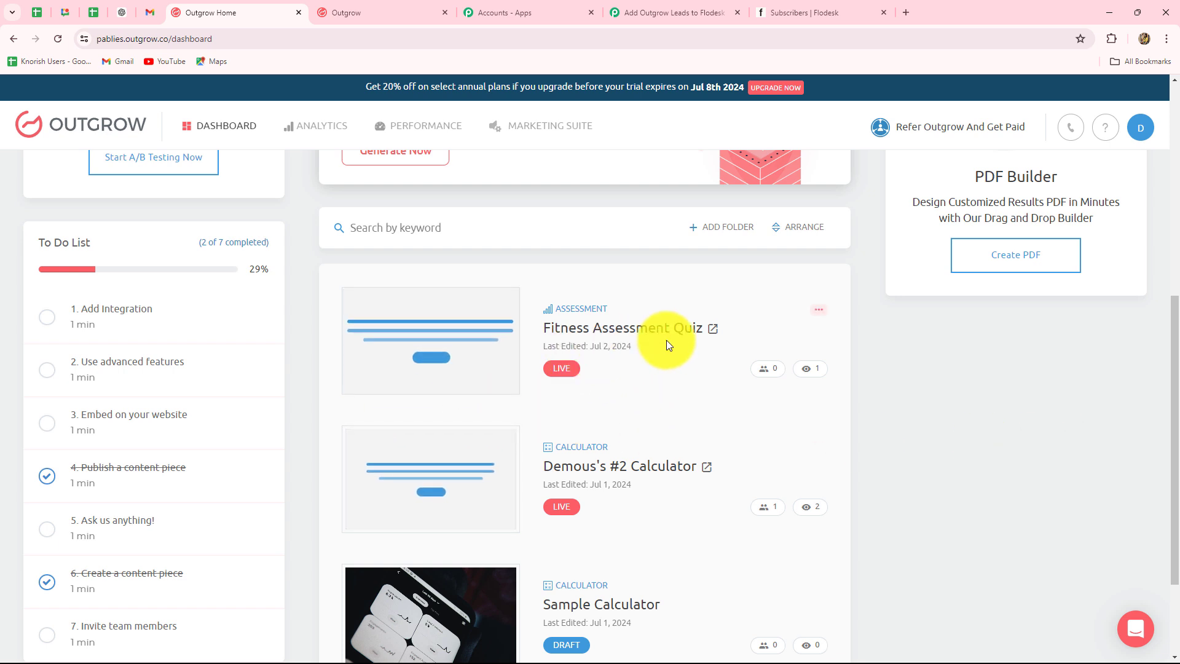
Open the Fitness Assessment Quiz and go to Configure > Integrations > Webhooks.
click(509, 337)
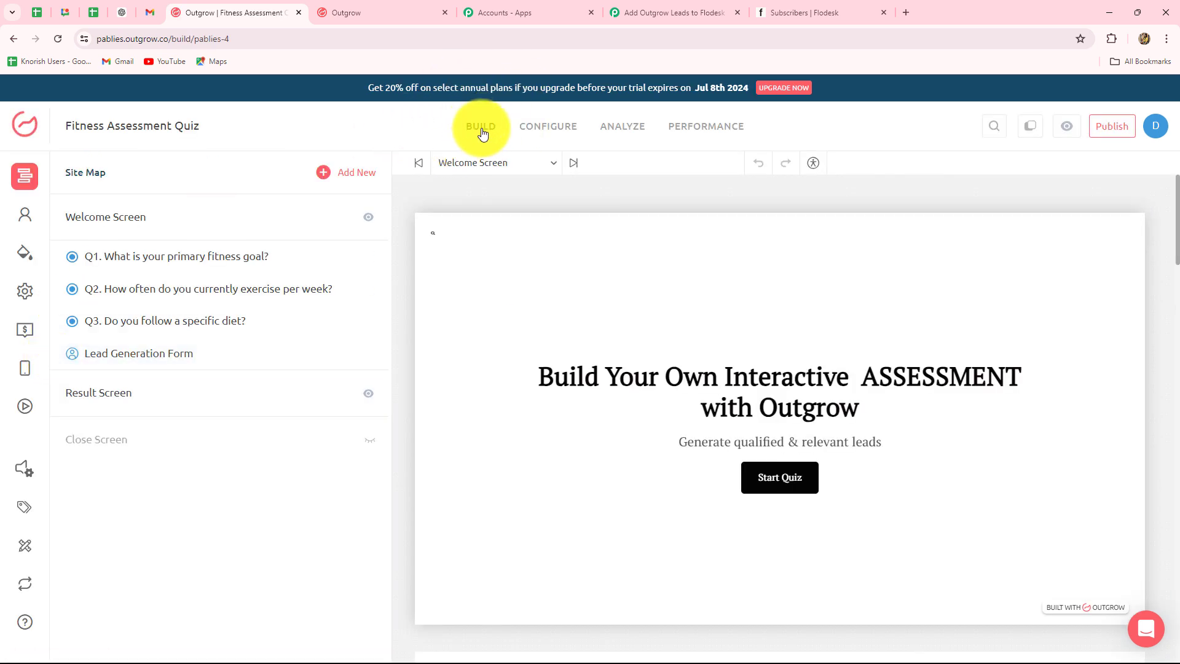
click(543, 128)
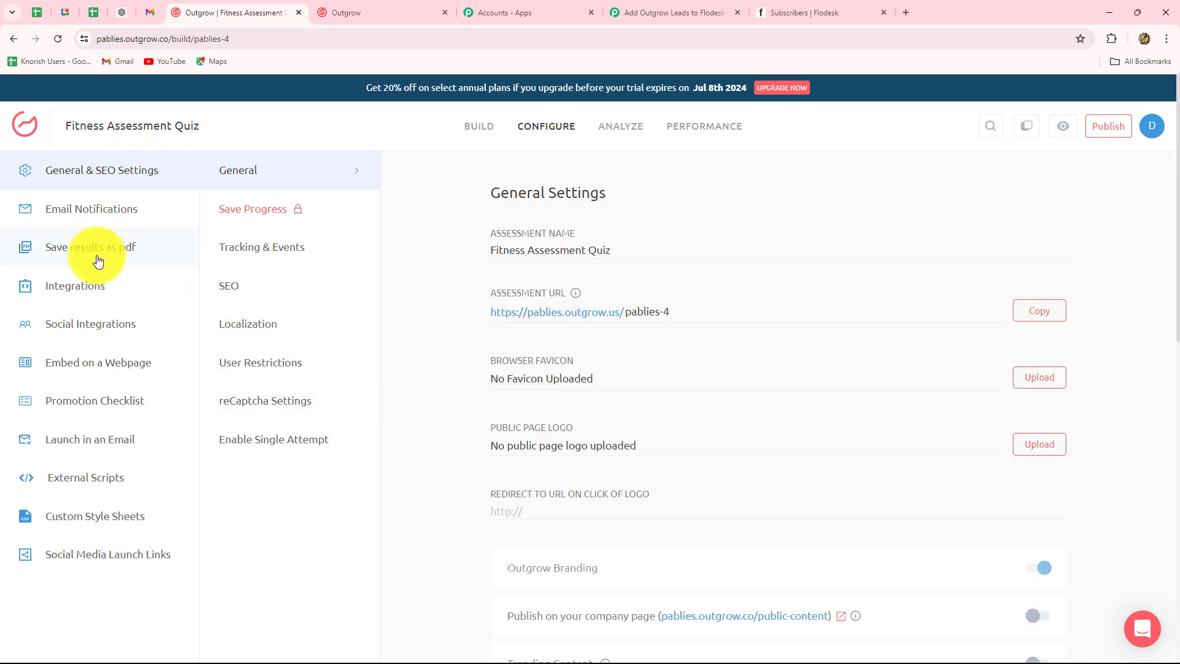
click(86, 292)
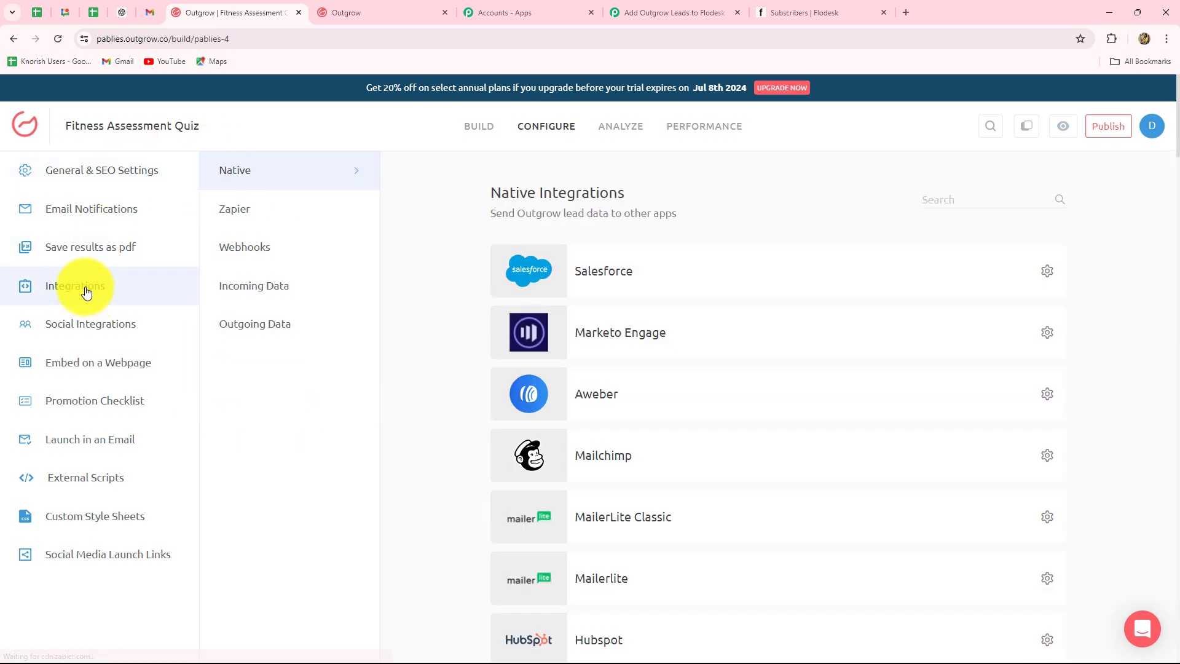
click(237, 252)
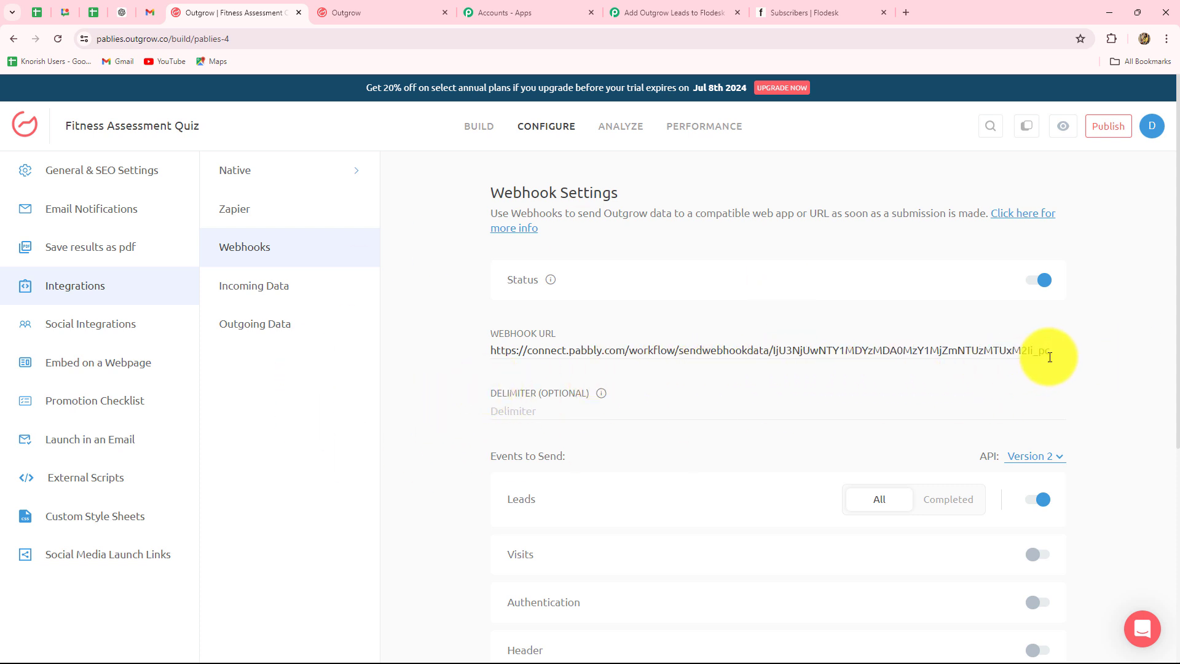
Replace the quiz's old webhook URL with the copied Pabbly Connect URL.
drag(1053, 354, 467, 392)
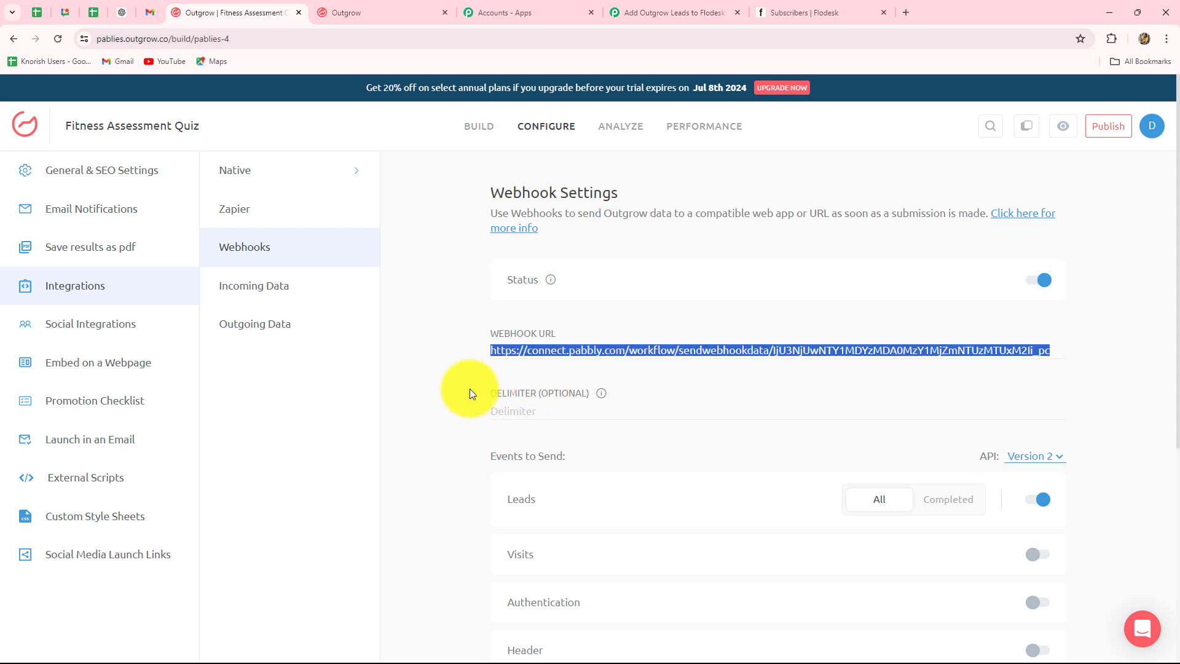
key(BackSpace)
key(ctrl+v)
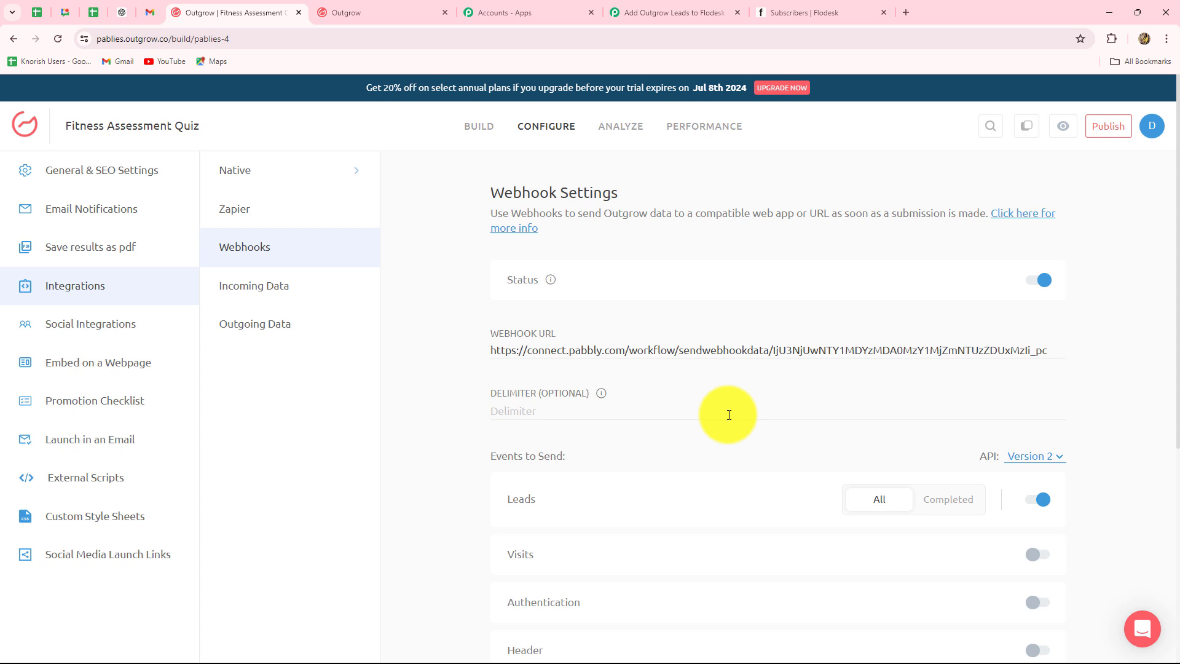
Test and save the webhook, sending the sample lead JSON to Pabbly.
scroll(445, 474, down, 1)
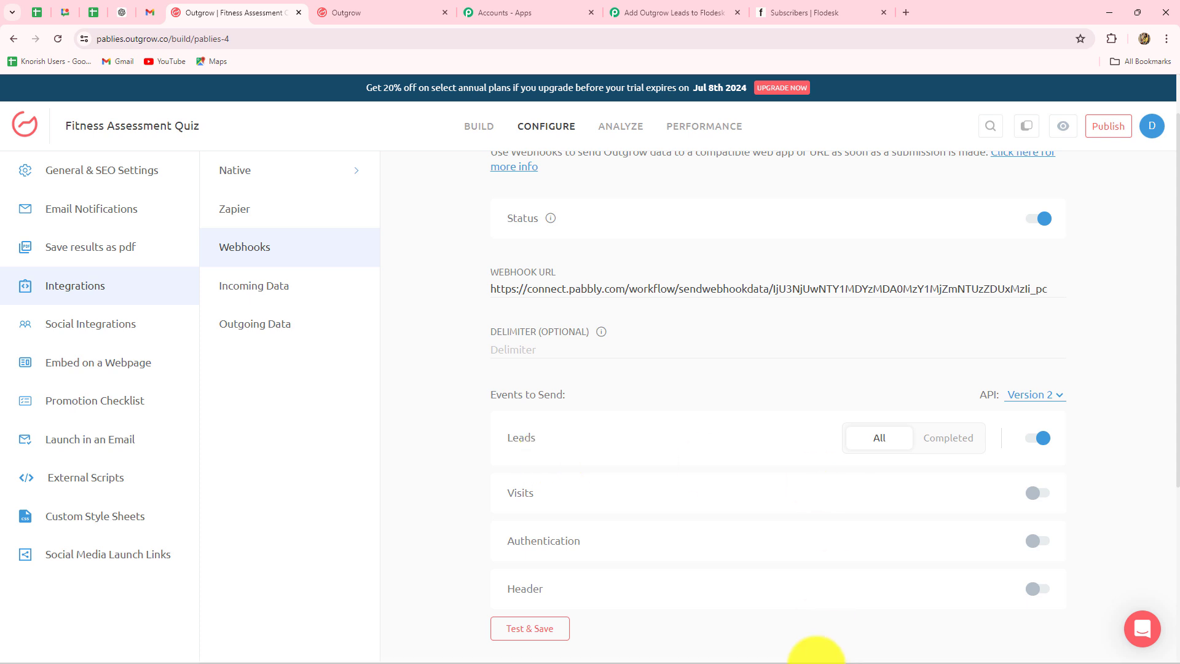
scroll(471, 432, down, 3)
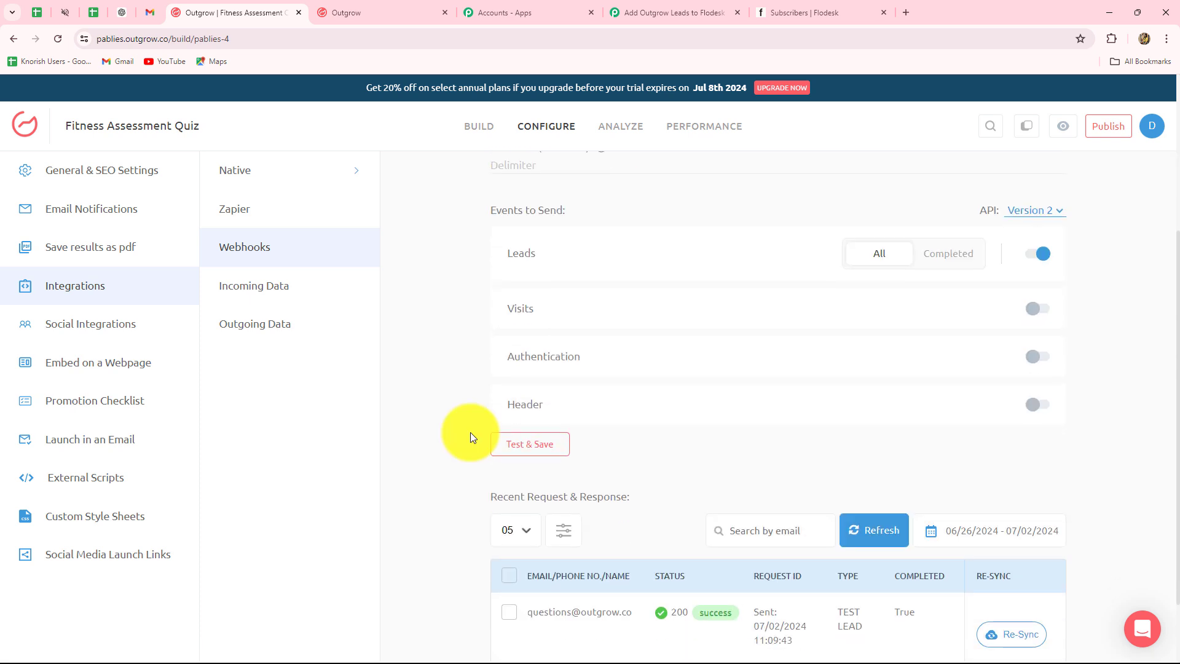
click(513, 448)
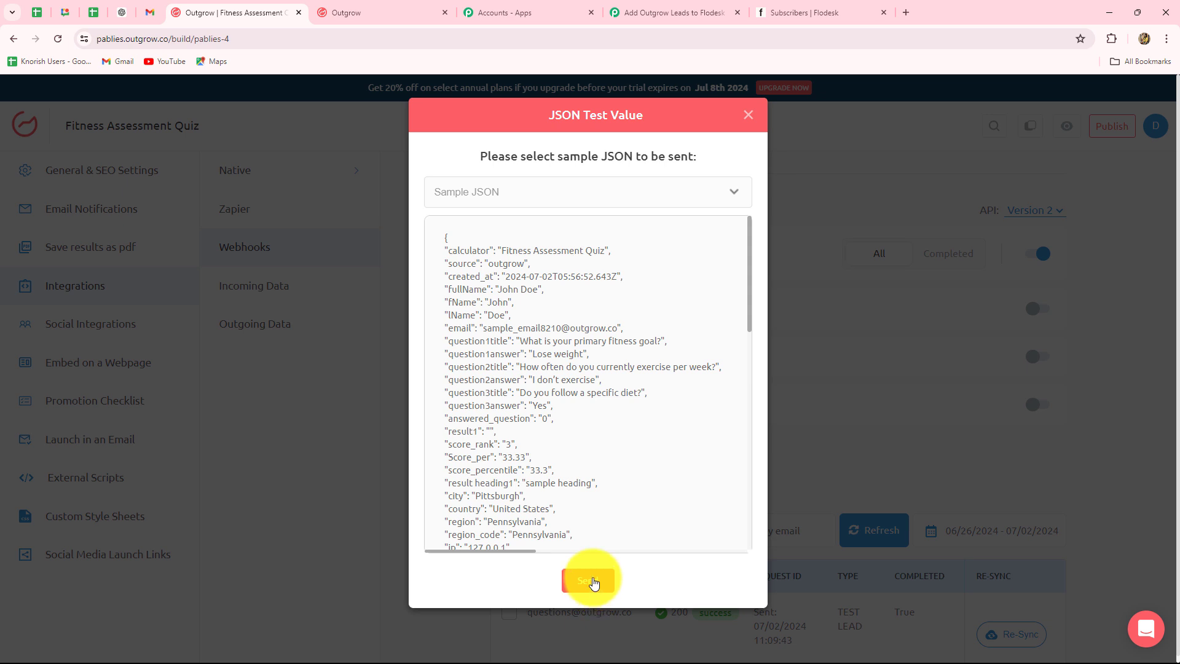
click(588, 581)
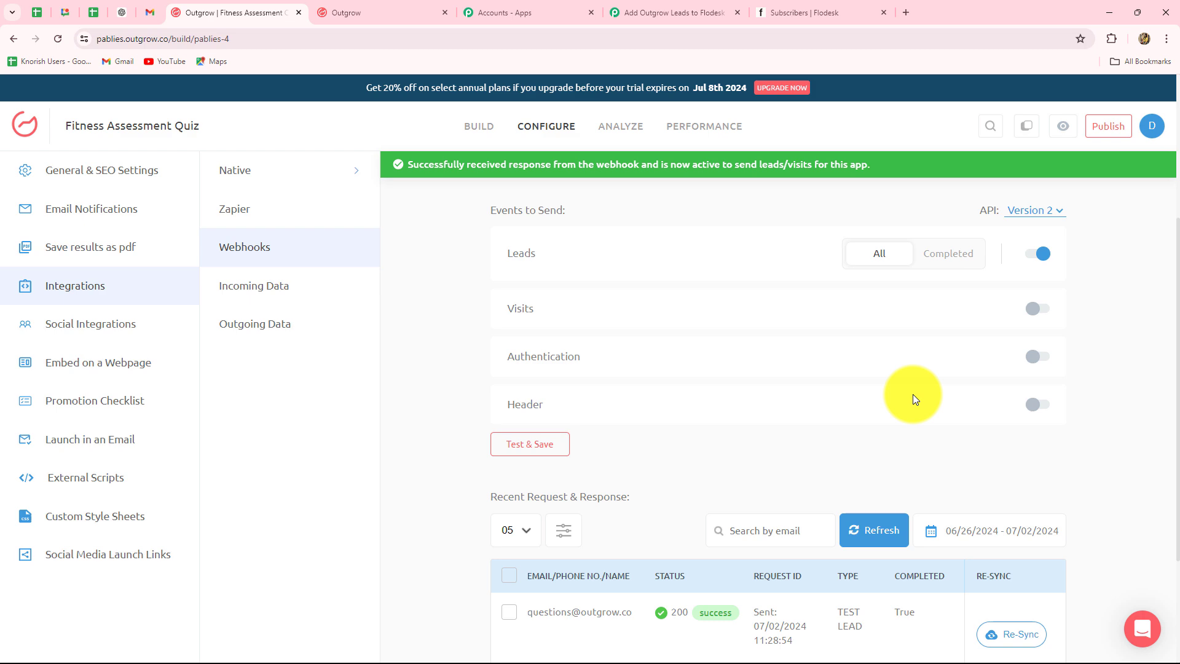
Back in the Pabbly workflow, scroll through the lead fields of Outgrow's captured Response A.
click(673, 12)
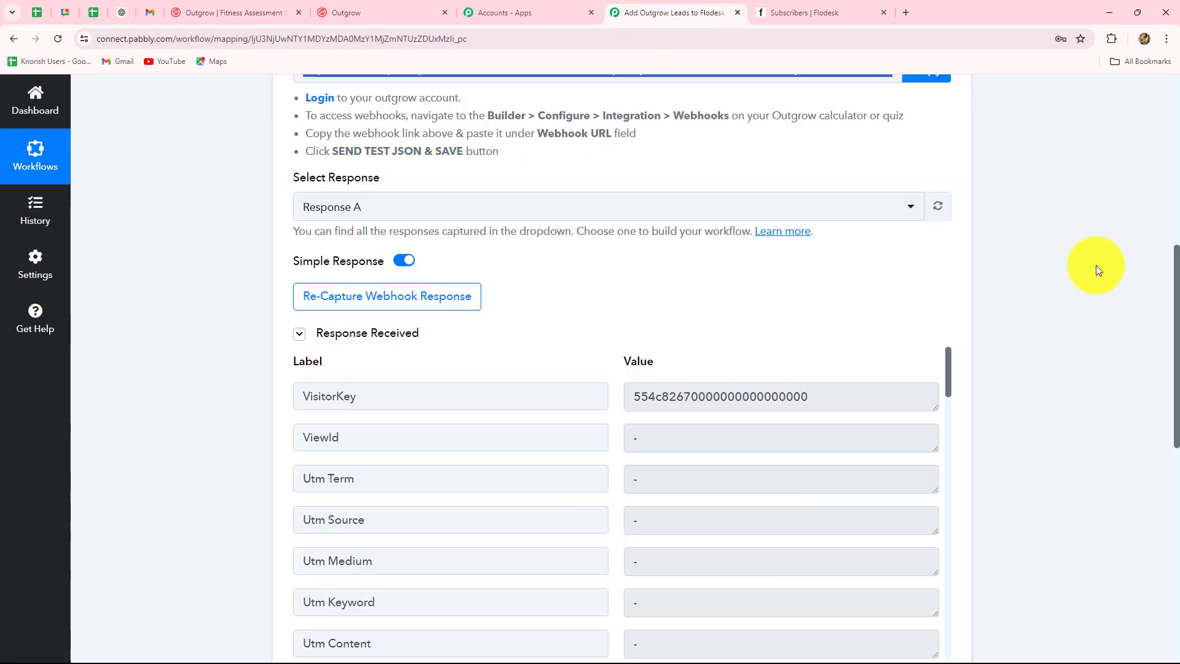
scroll(1097, 264, down, 4)
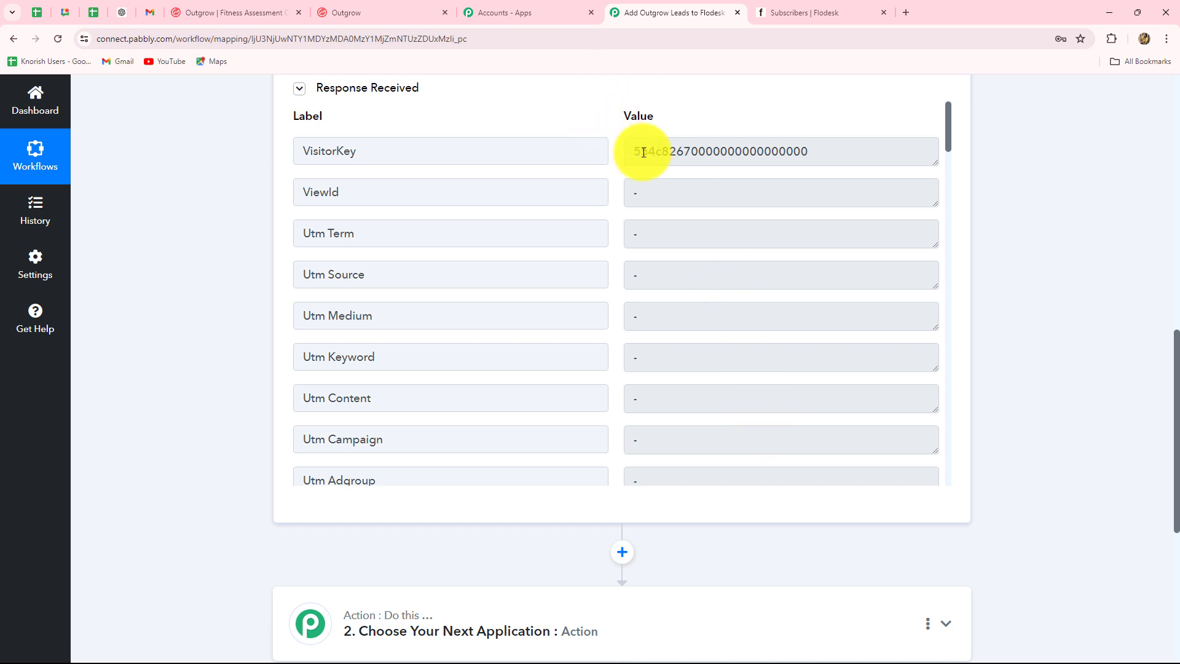
drag(639, 152, 864, 184)
scroll(847, 345, down, 1)
scroll(847, 346, down, 15)
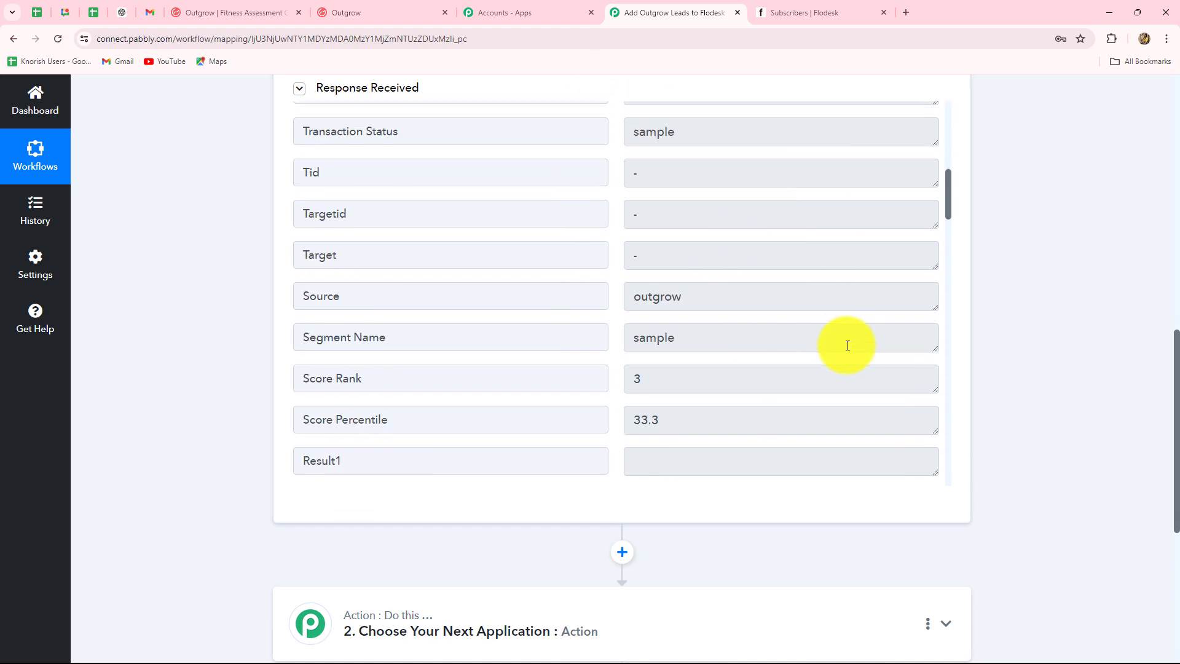
scroll(846, 344, down, 4)
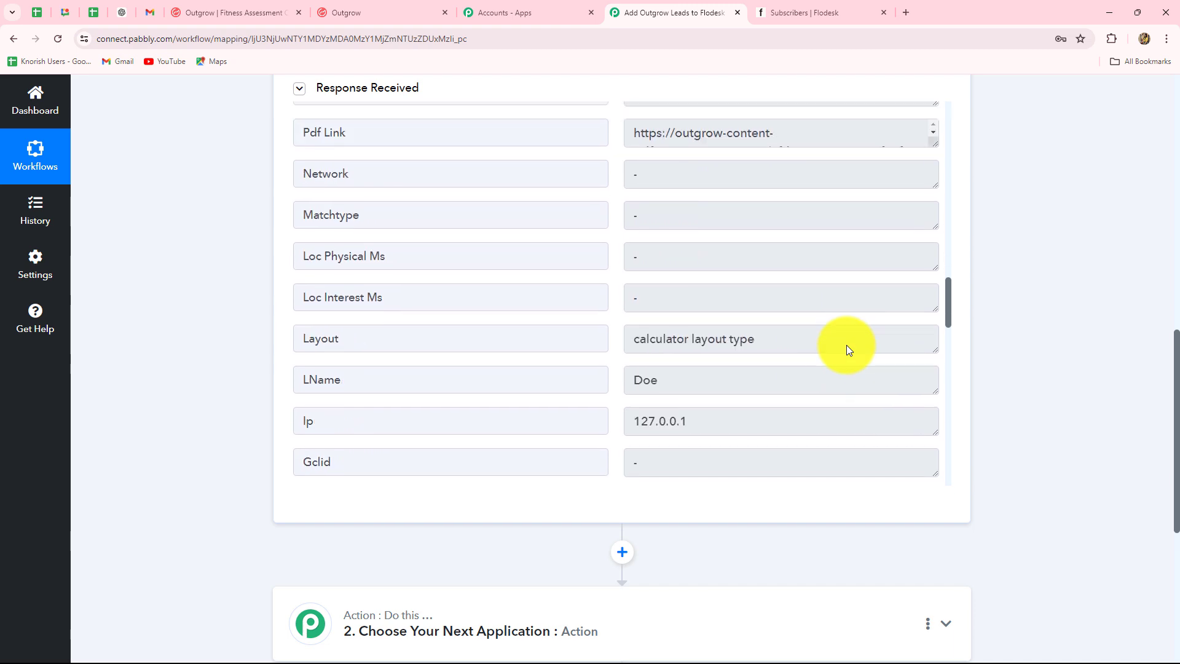
scroll(846, 344, up, 4)
drag(825, 240, 633, 241)
scroll(652, 370, down, 2)
scroll(790, 410, down, 9)
scroll(790, 411, down, 14)
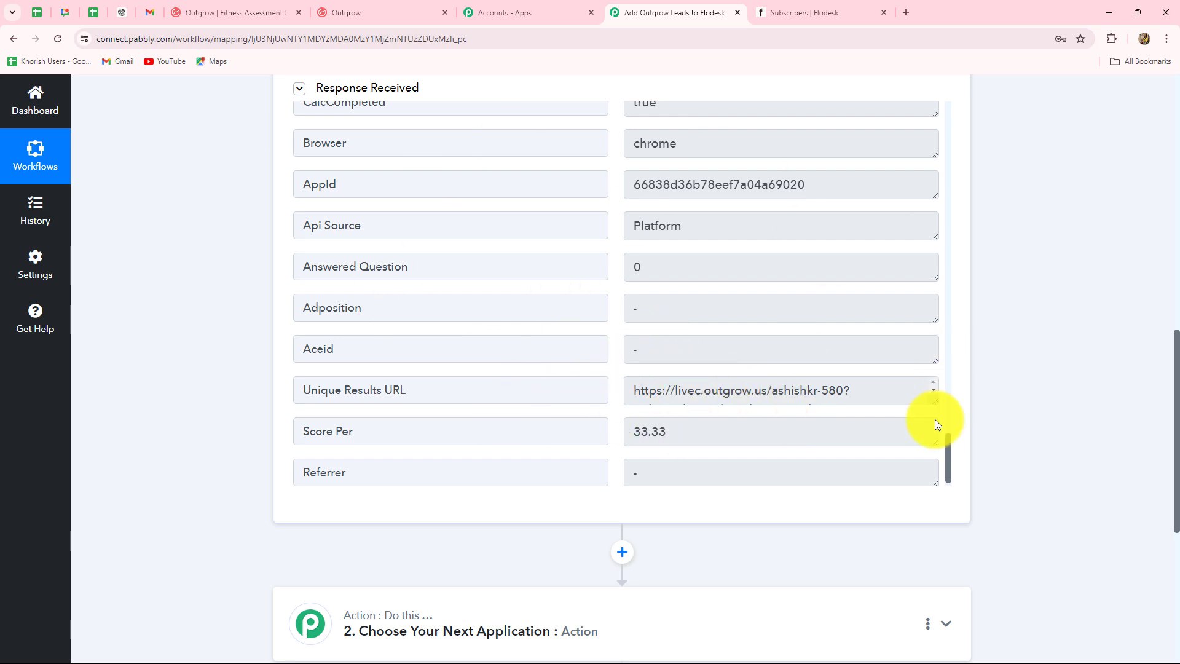
scroll(1134, 387, up, 8)
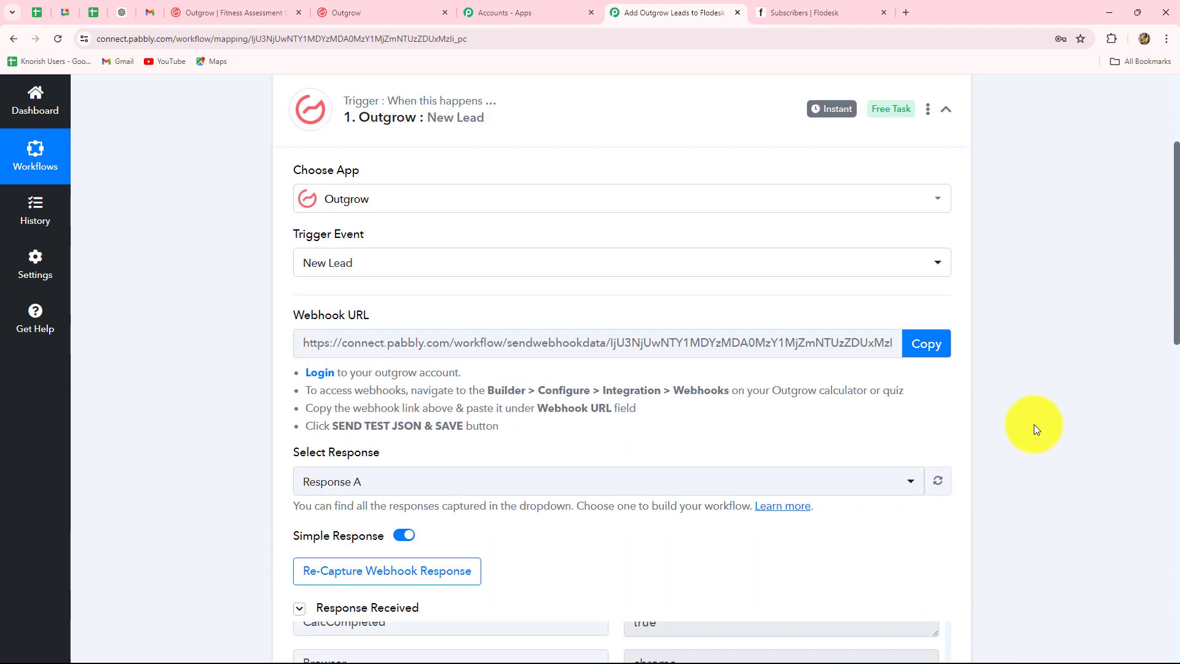
scroll(1034, 424, down, 2)
Discard the test response and re-capture the webhook so it waits for a fresh quiz submission.
click(313, 430)
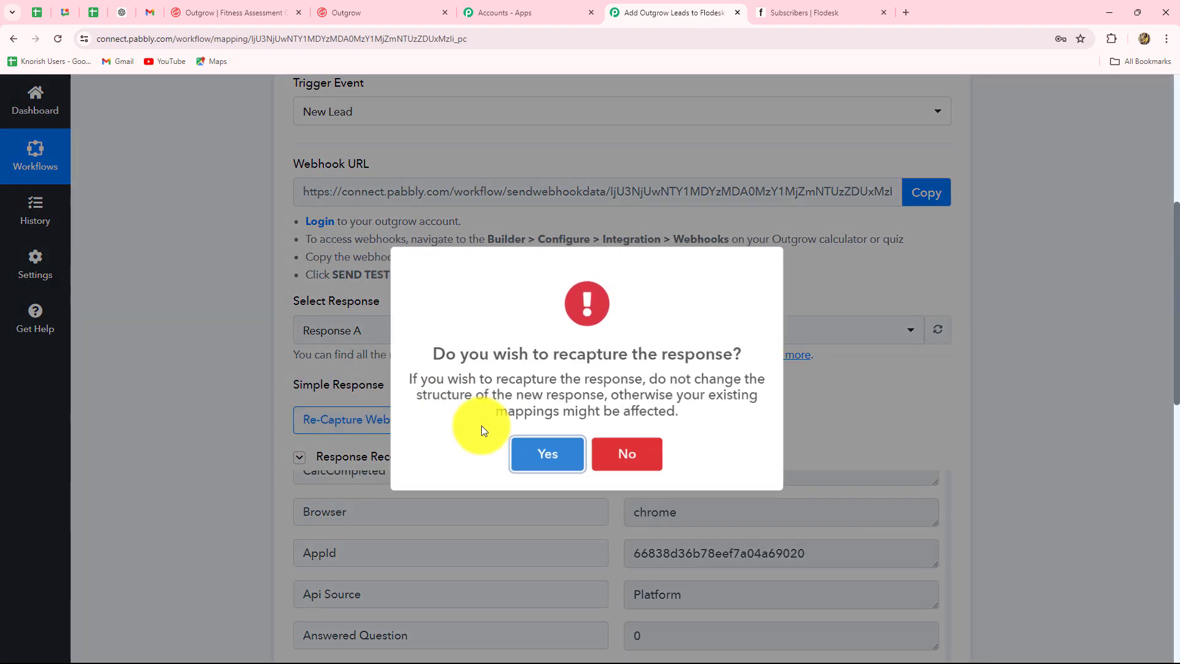
click(522, 456)
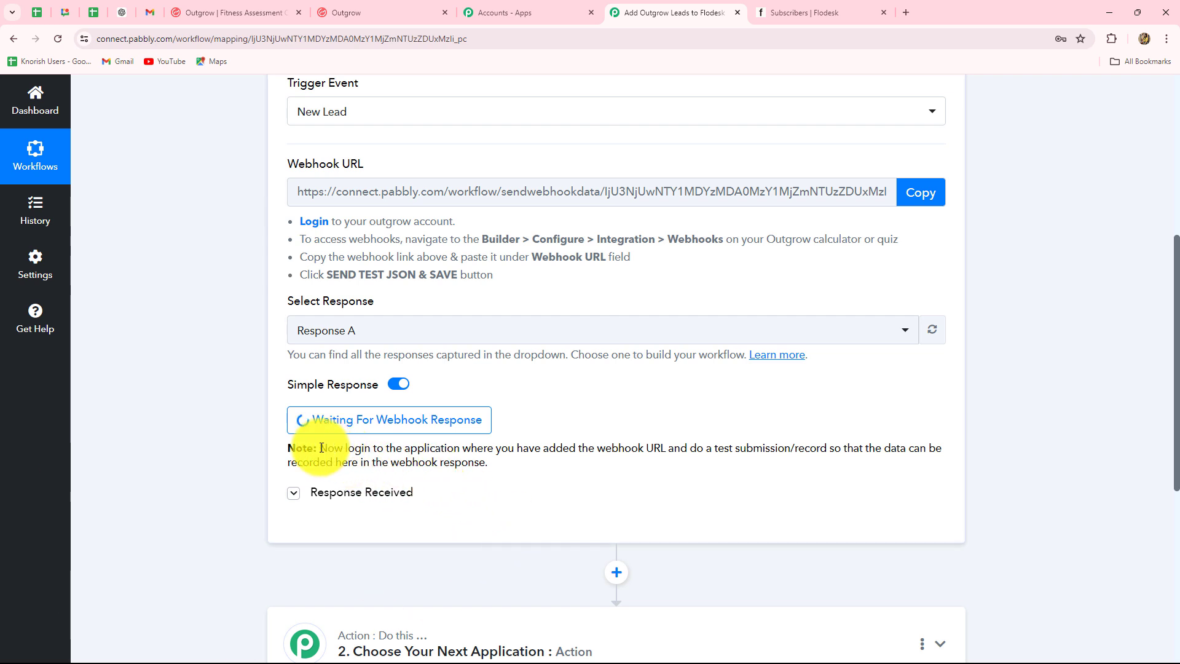
drag(321, 447, 519, 469)
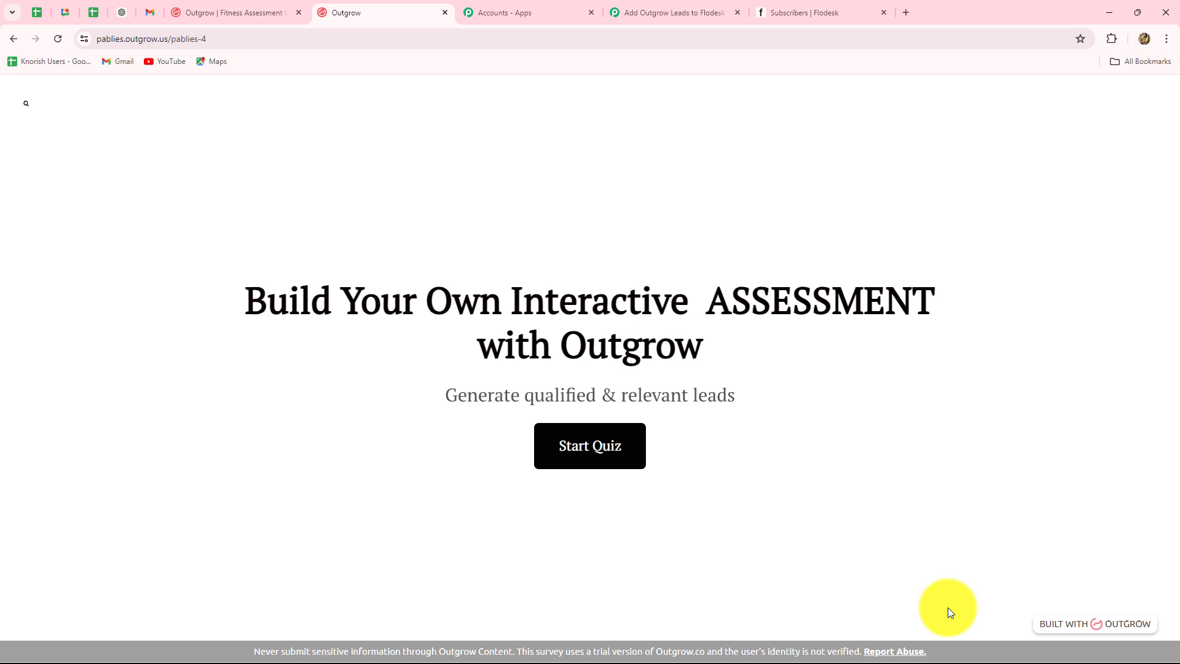
Start the live fitness quiz and answer the goal, Every day exercise, and Yes diet questions.
click(611, 464)
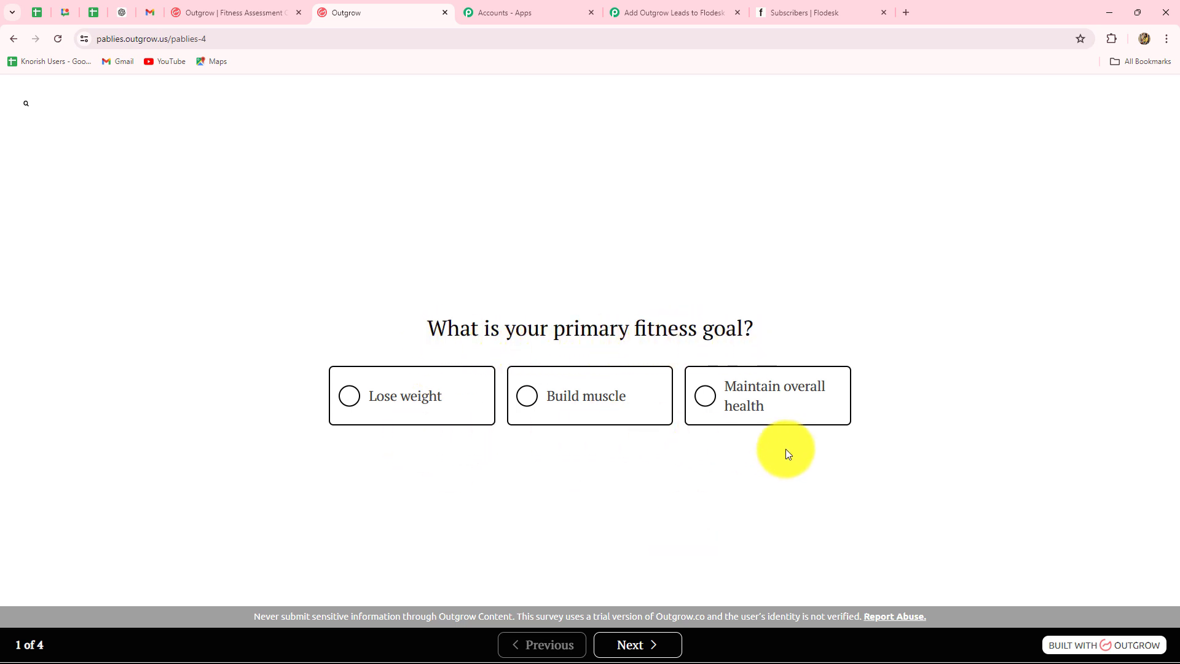
click(708, 404)
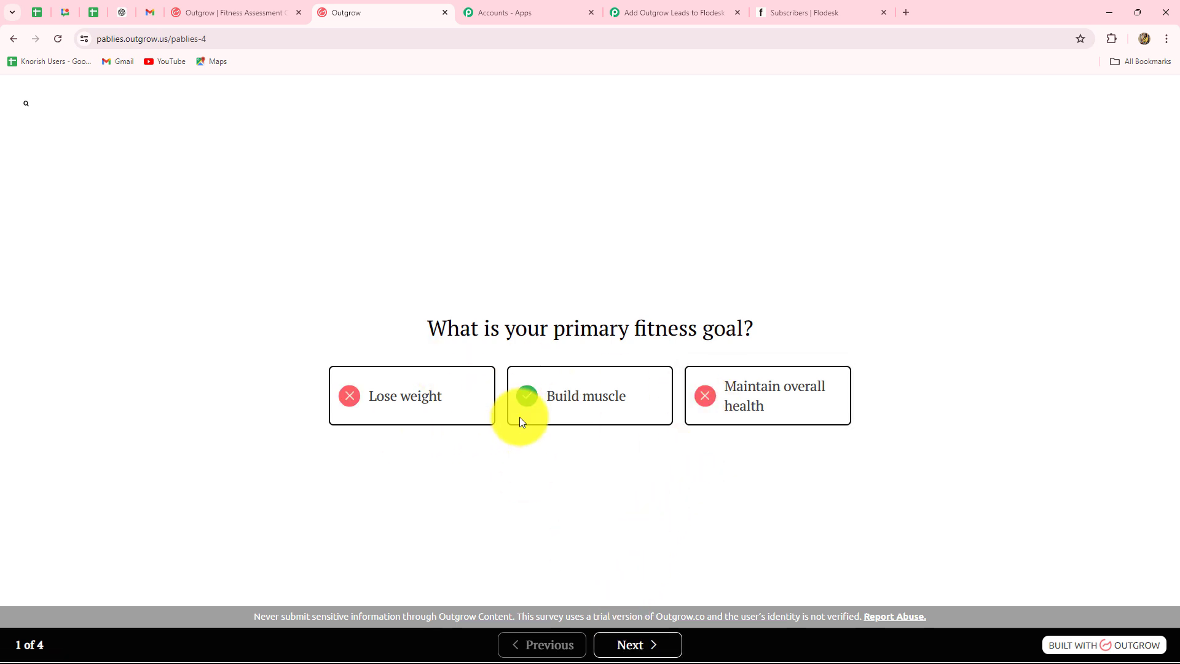
click(648, 639)
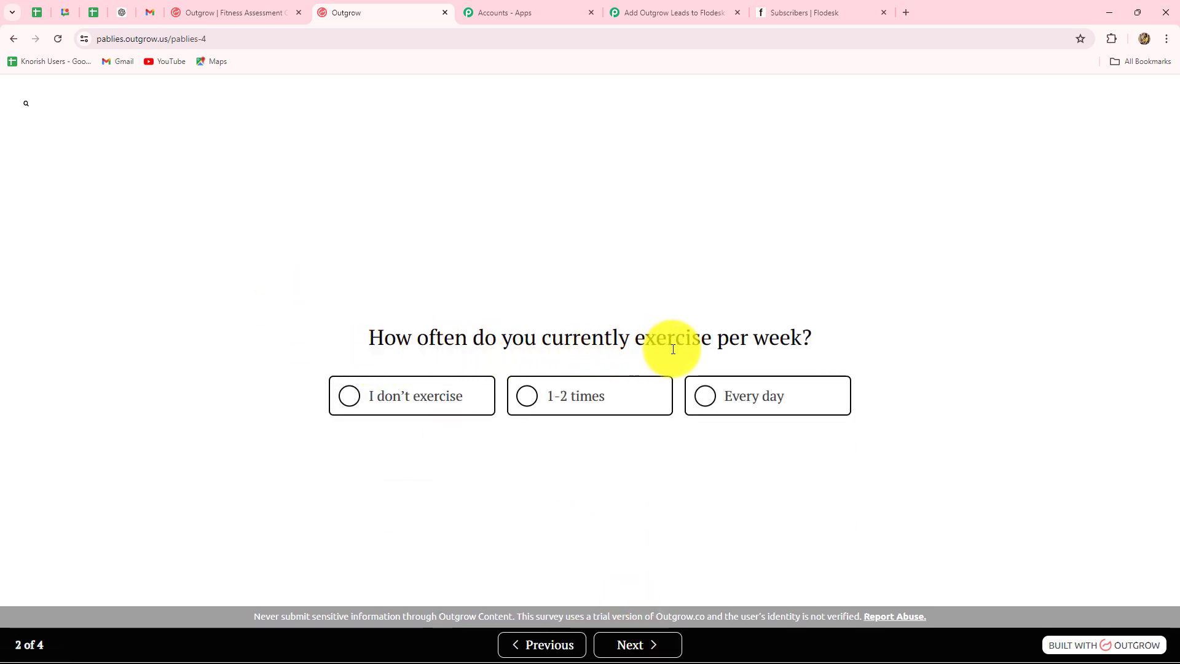
click(746, 409)
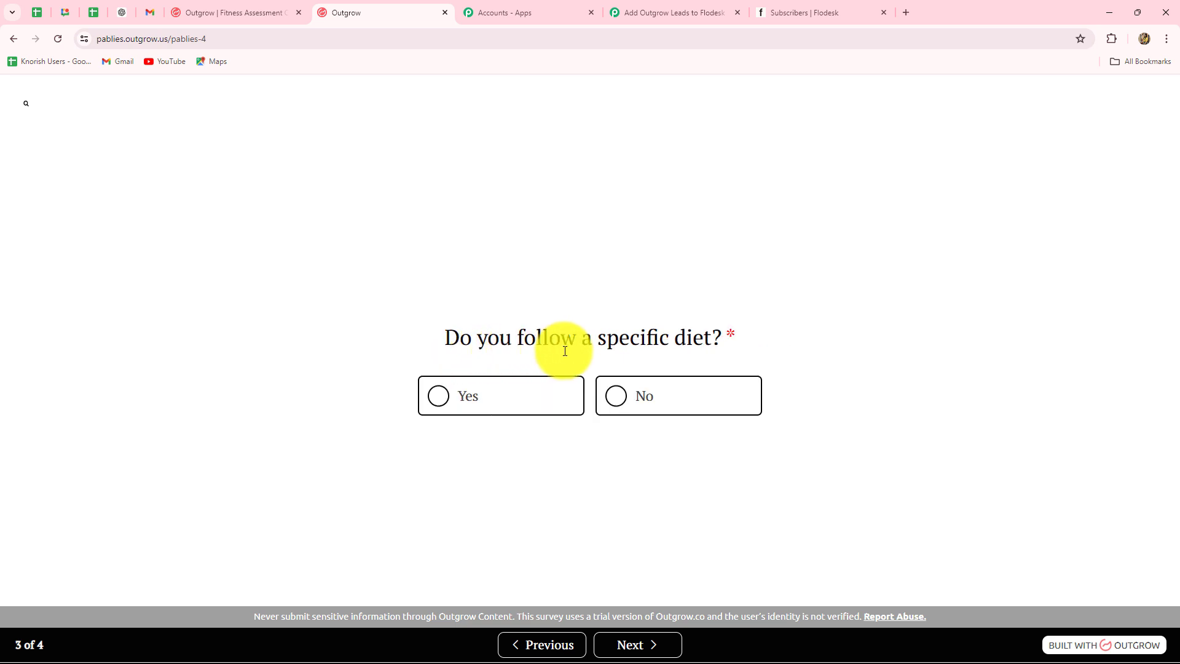
click(443, 402)
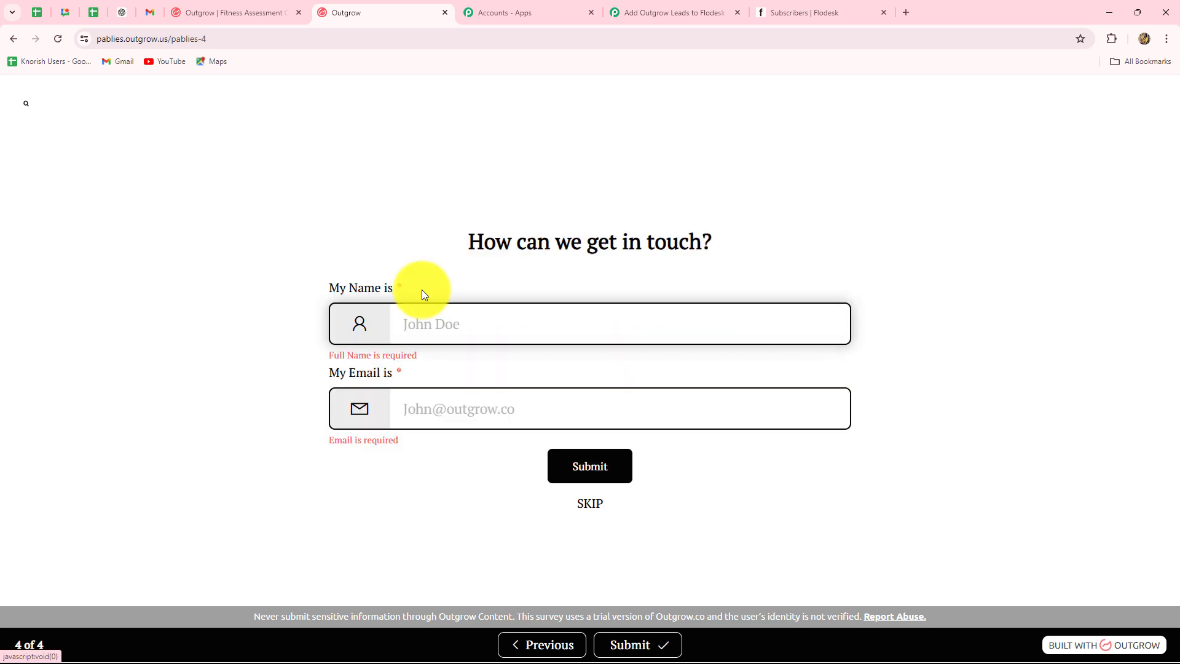
Enter the test lead's name and e-mail in the contact form and submit the quiz.
click(671, 269)
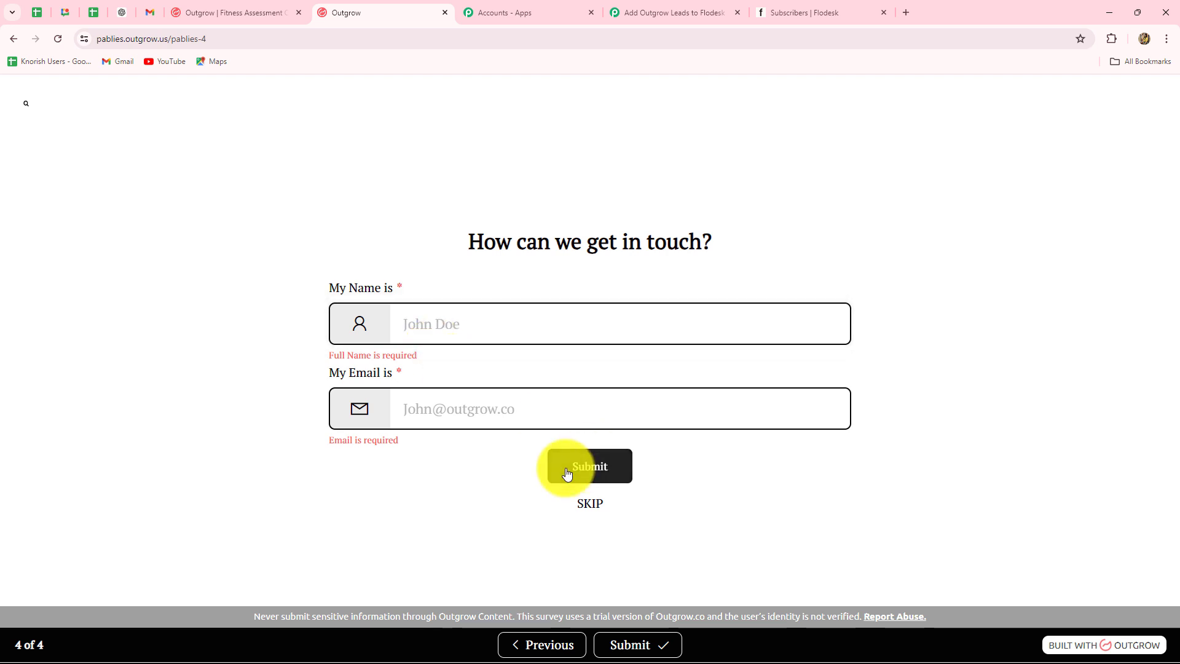
key(Caps_Lock)
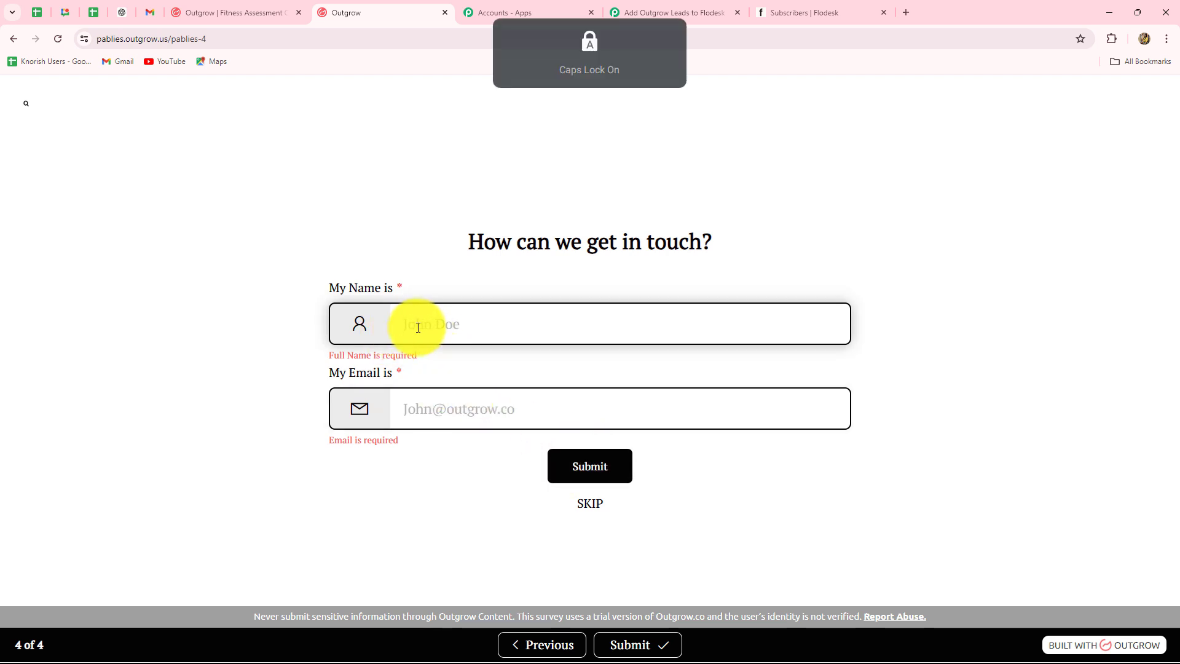
text(Smart K)
text(ead)
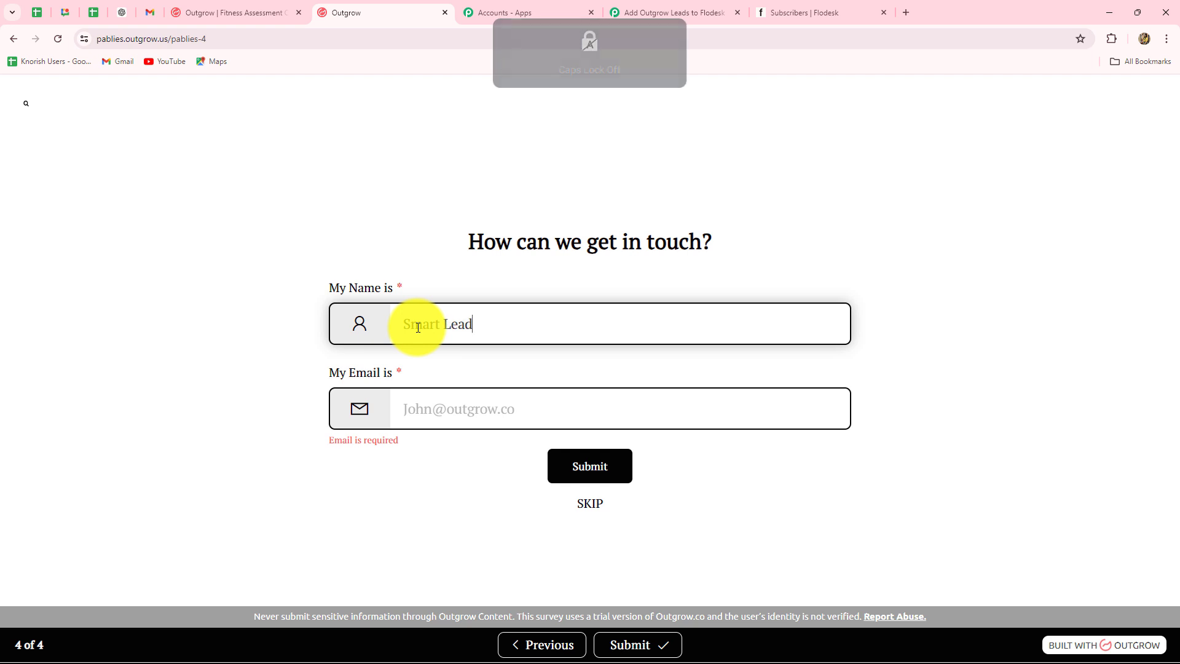
click(429, 410)
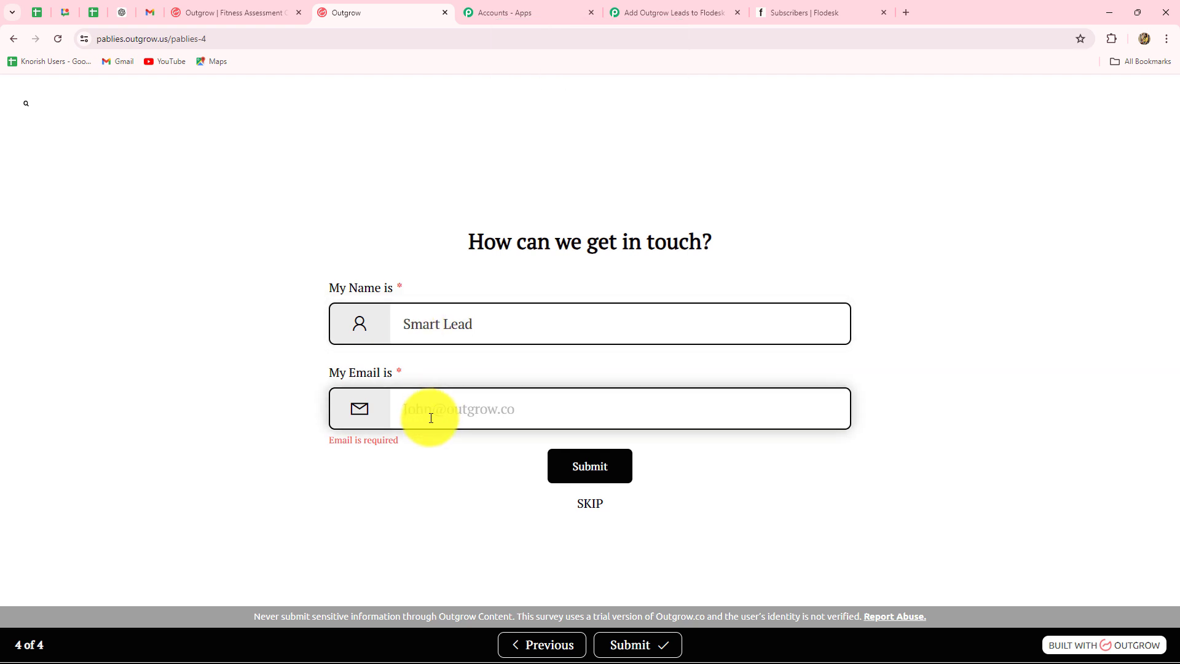
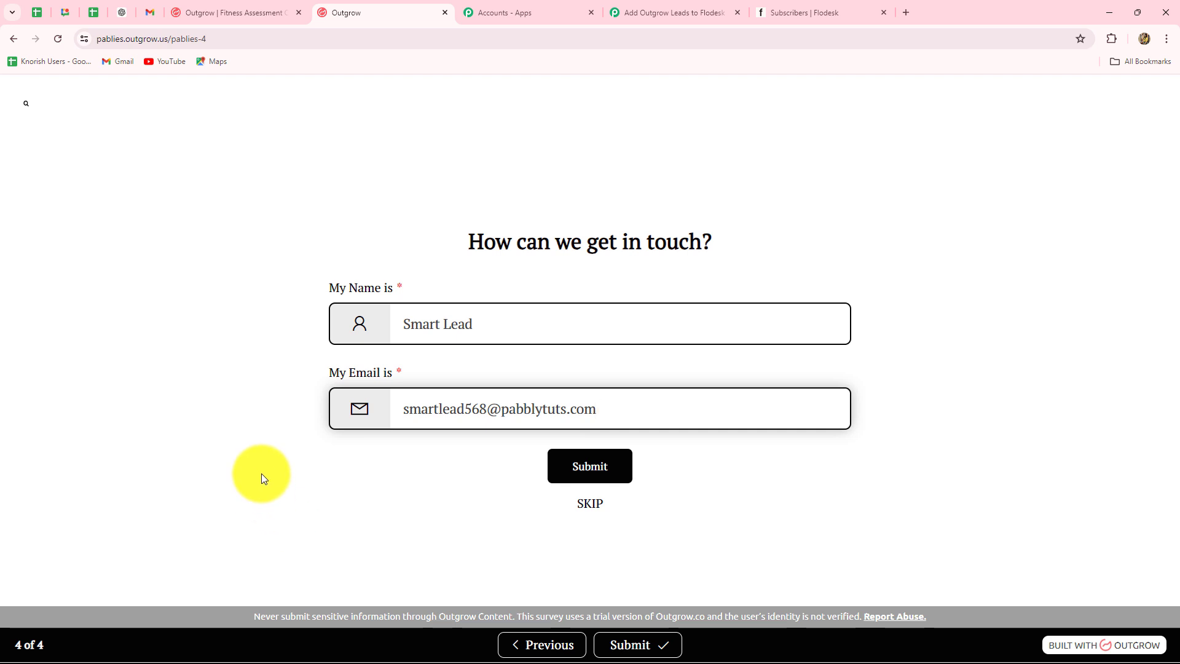
click(586, 474)
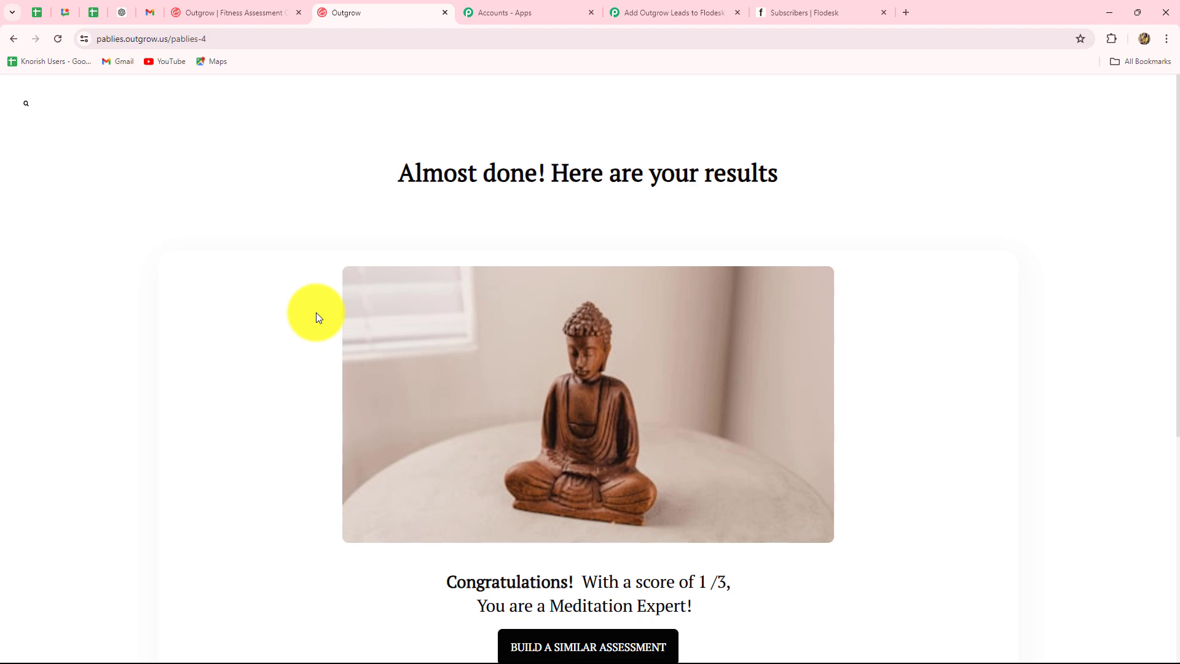
click(645, 12)
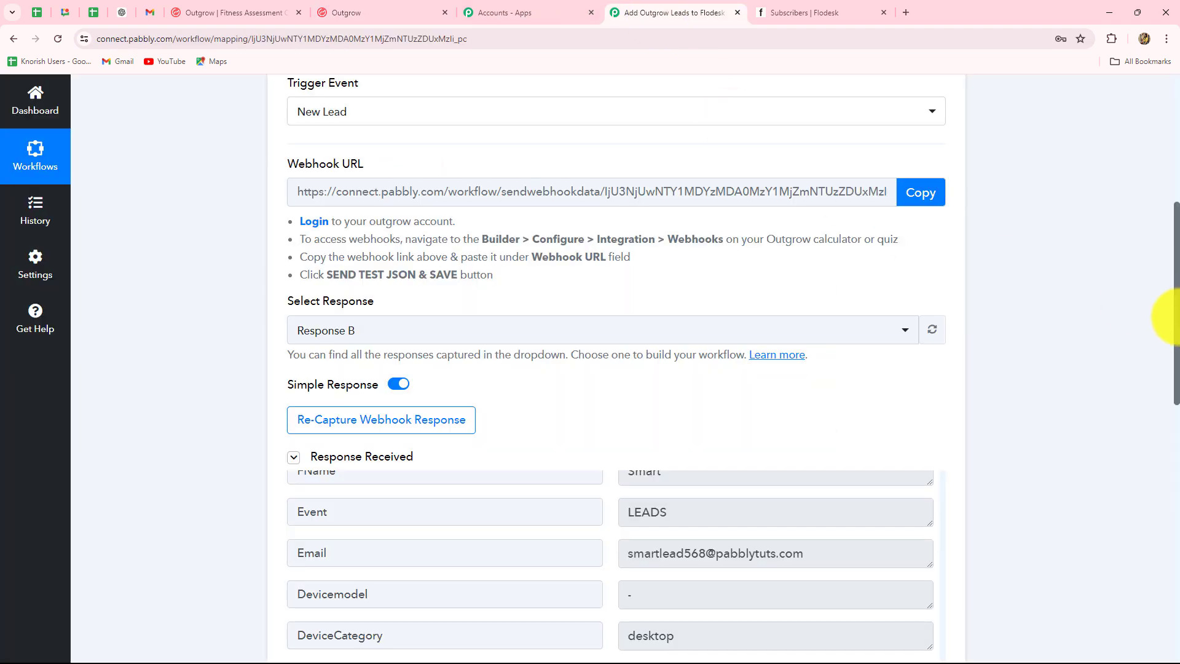
scroll(886, 327, down, 5)
scroll(887, 327, up, 20)
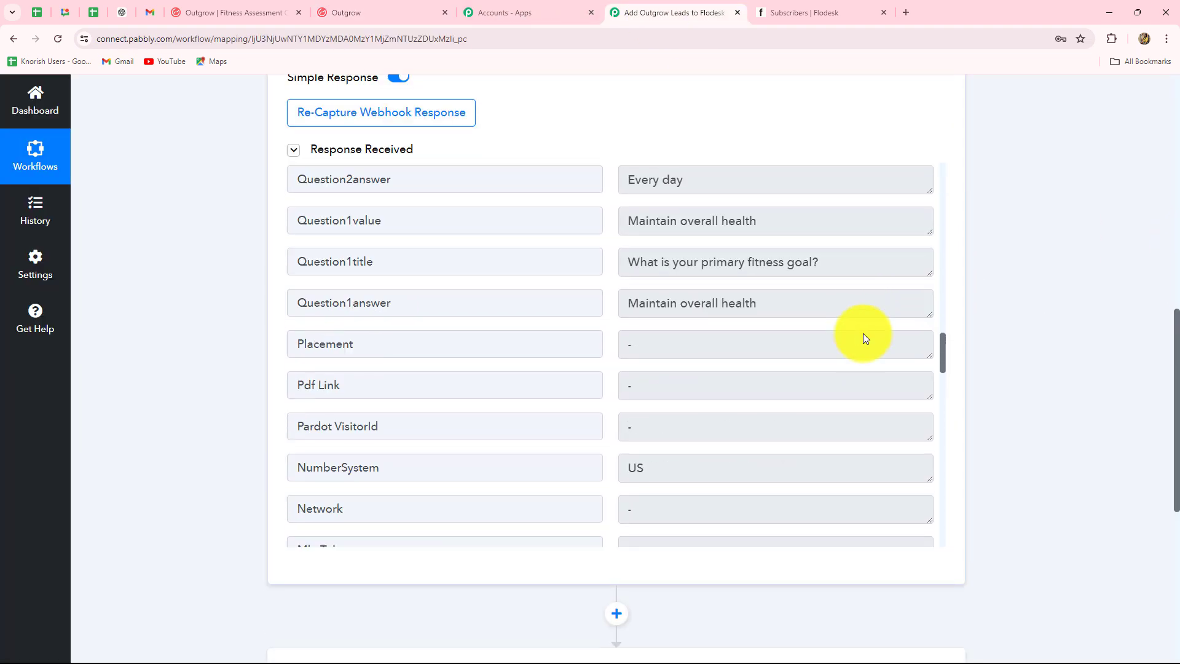
scroll(864, 333, up, 15)
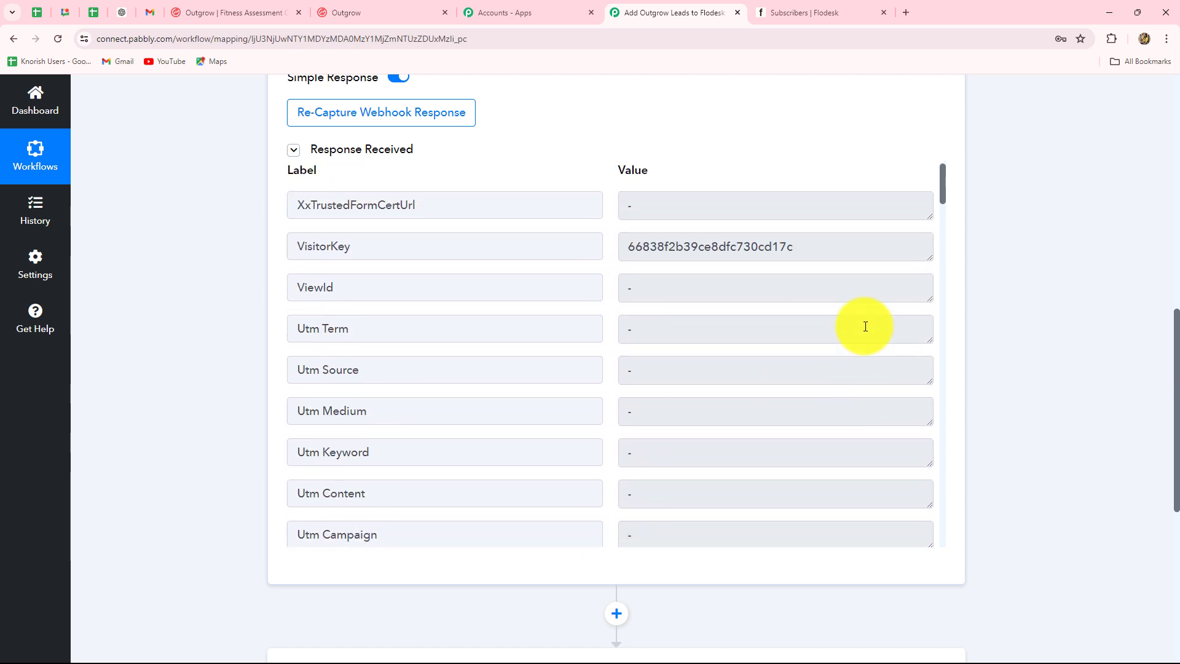
scroll(866, 326, down, 4)
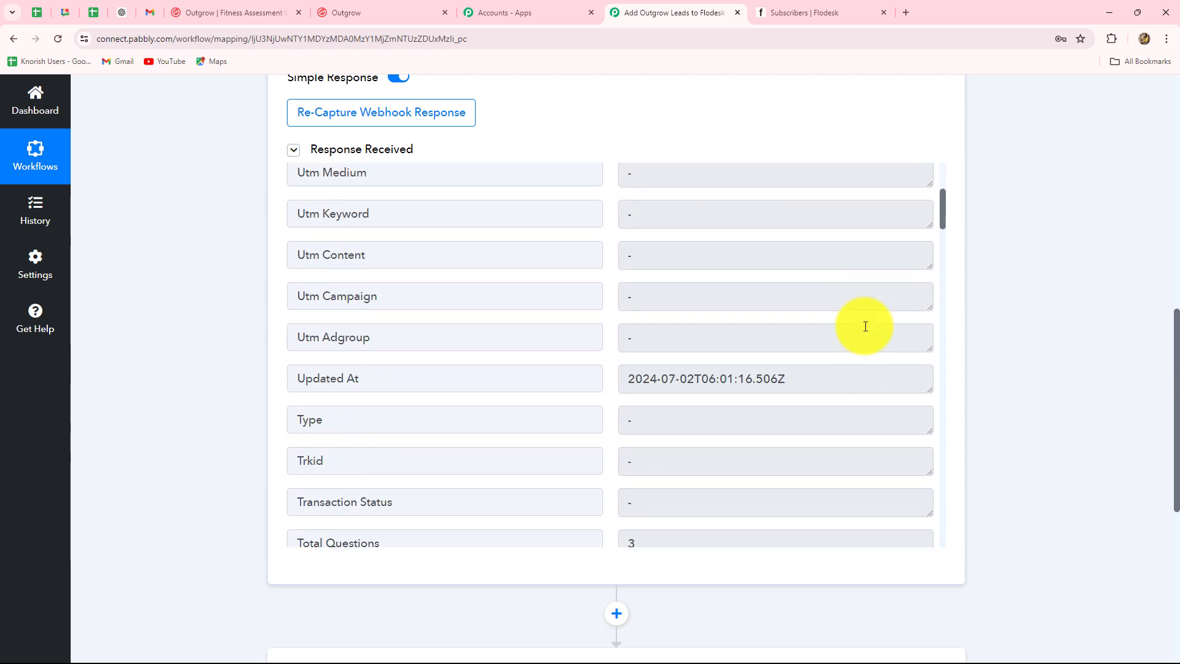
scroll(865, 326, down, 3)
scroll(864, 327, up, 1)
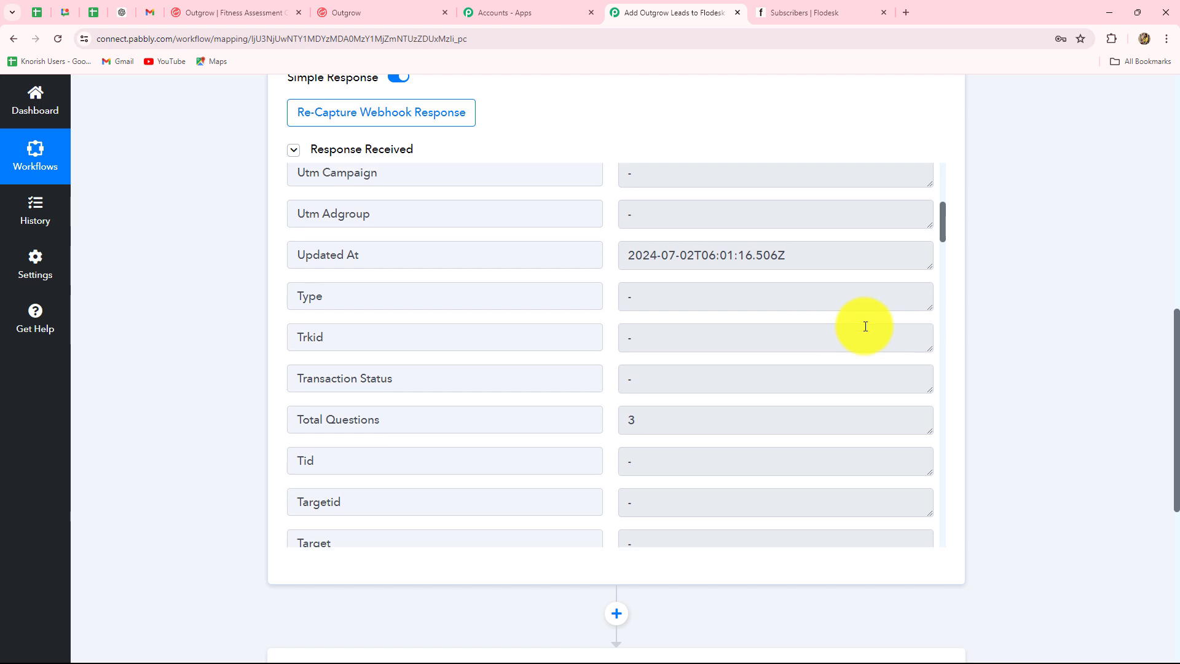
scroll(854, 307, down, 2)
scroll(839, 288, down, 3)
scroll(832, 198, up, 4)
drag(832, 197, 561, 213)
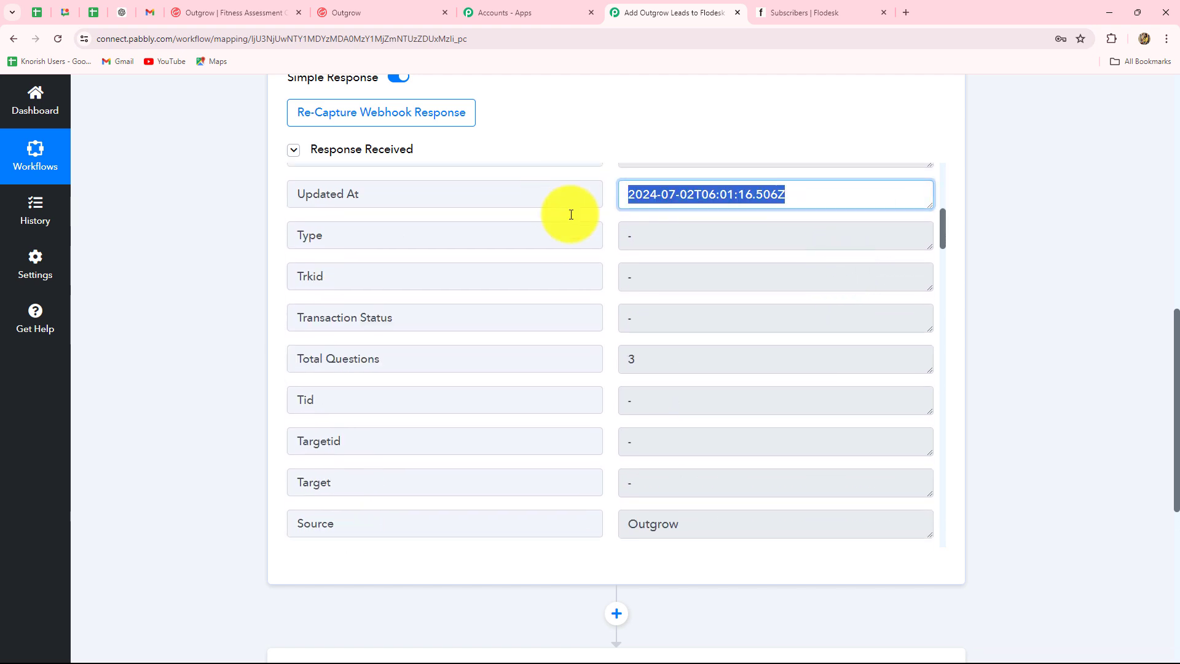
scroll(681, 266, down, 2)
scroll(682, 271, down, 3)
drag(697, 223, 634, 271)
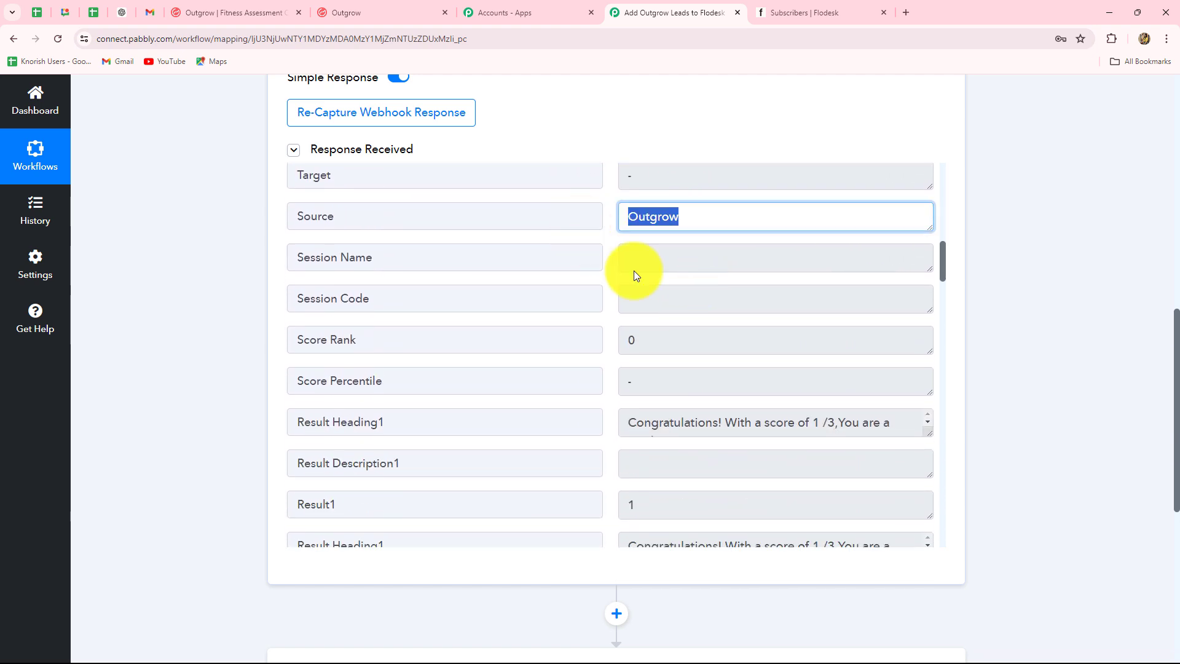
scroll(691, 299, down, 2)
double_click(630, 217)
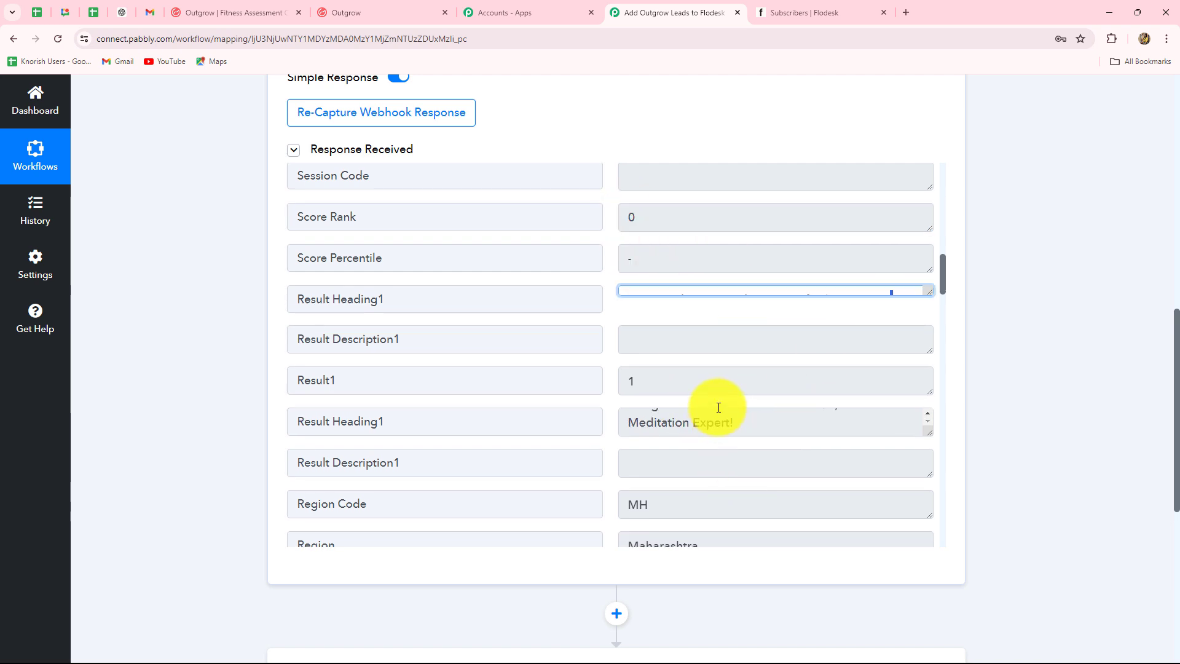
scroll(787, 426, down, 5)
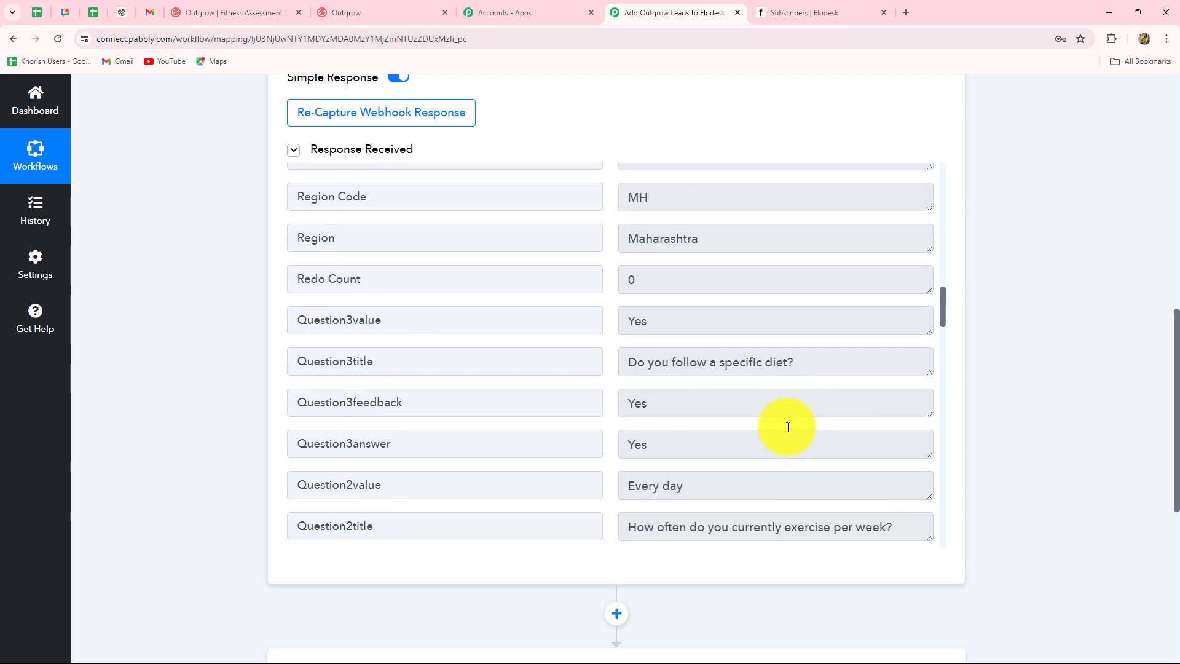
scroll(788, 427, down, 3)
drag(817, 173, 612, 184)
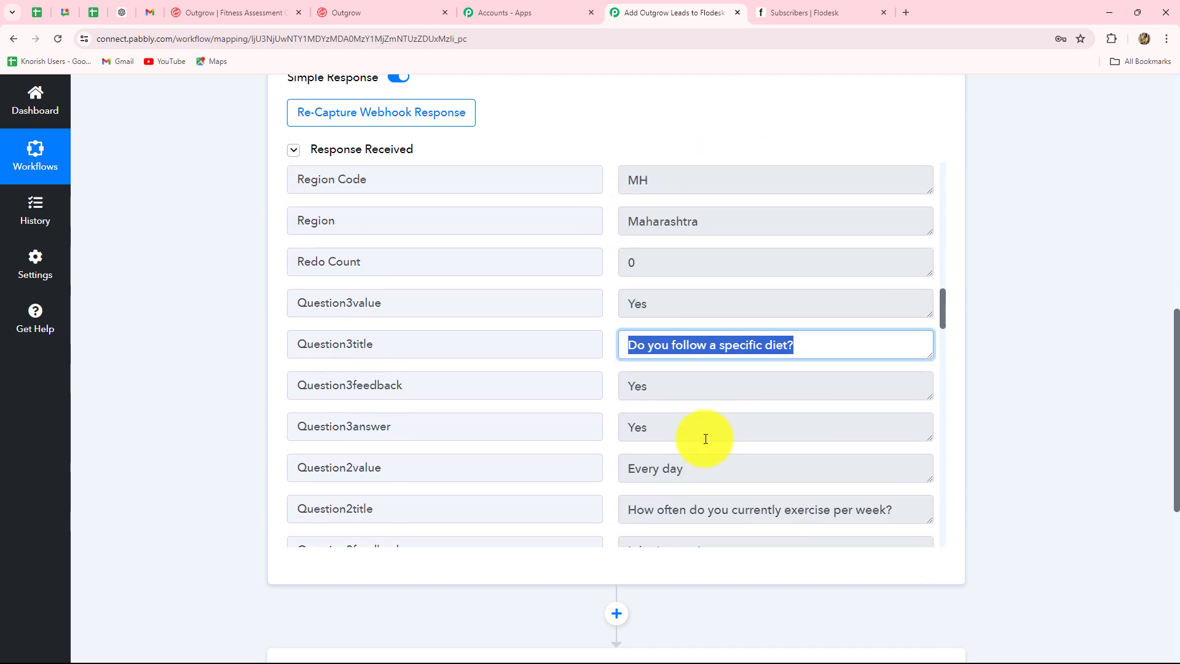
scroll(706, 438, down, 3)
scroll(730, 368, down, 5)
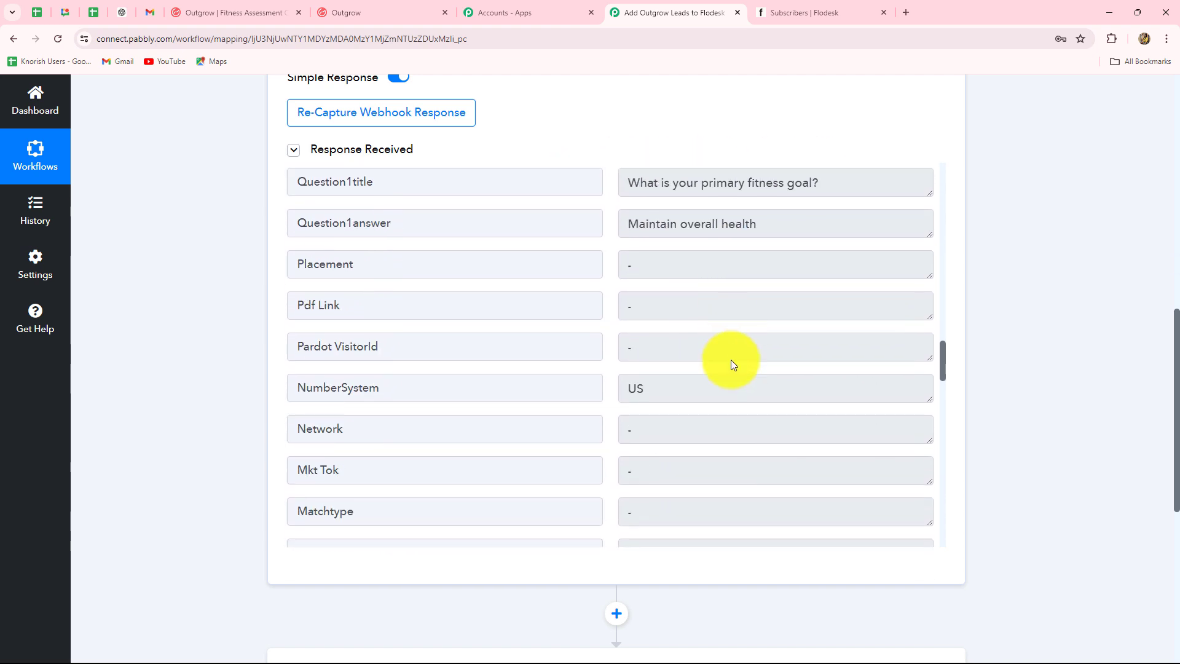
scroll(732, 359, down, 9)
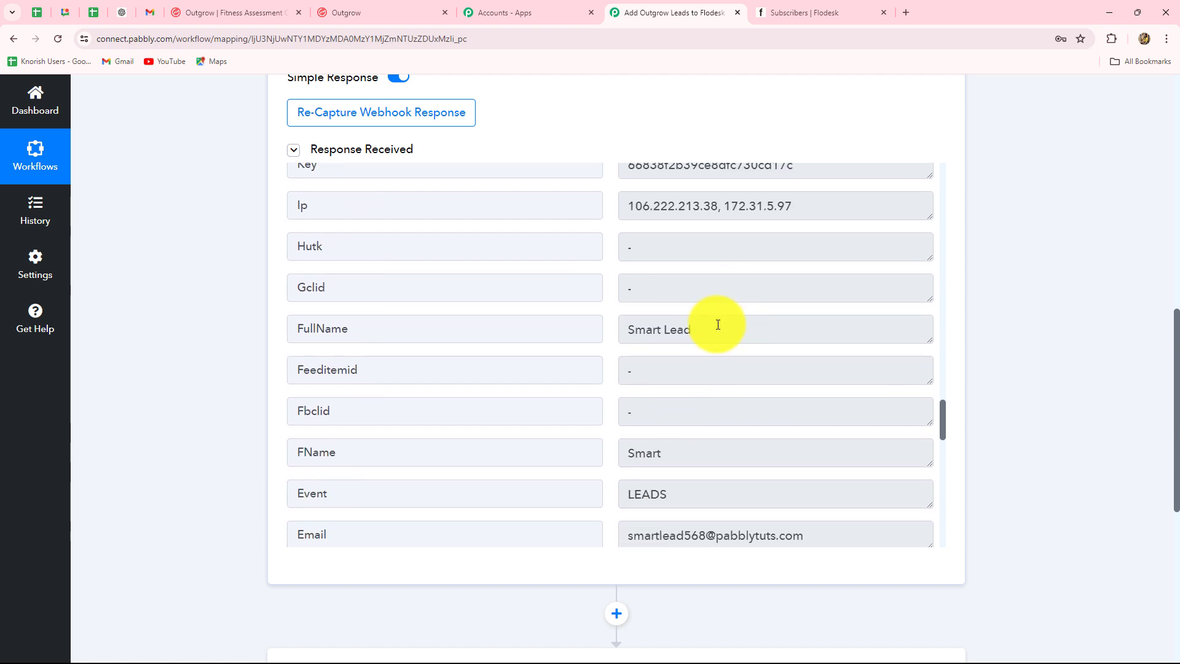
drag(718, 324, 624, 321)
scroll(737, 451, down, 1)
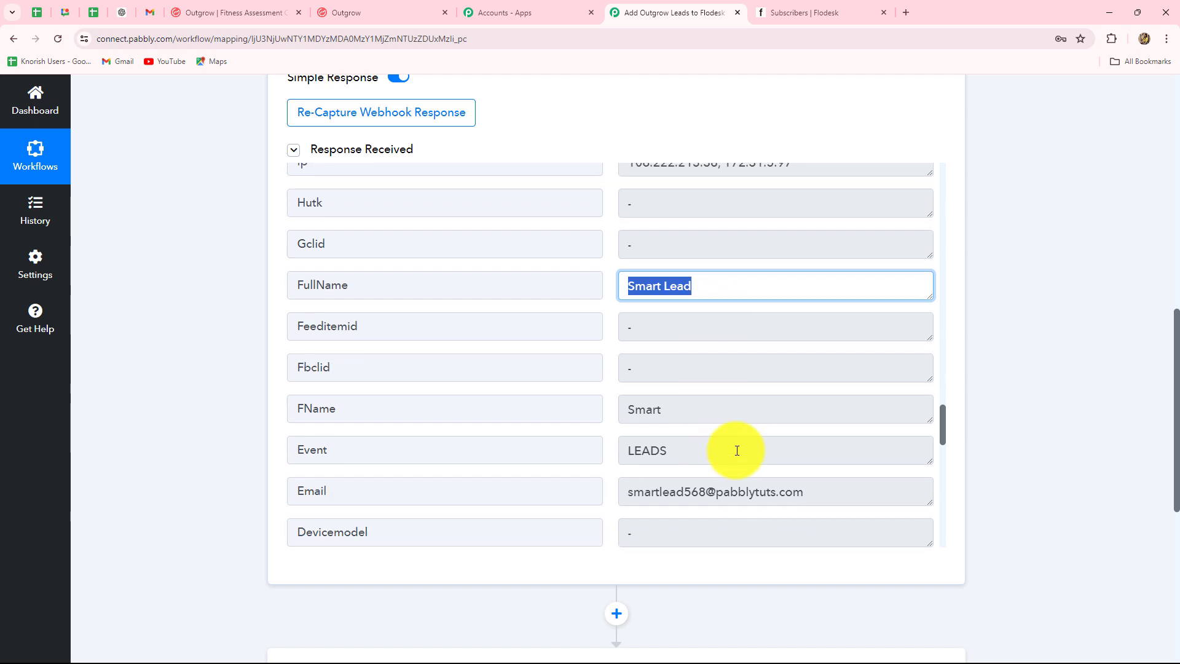
scroll(737, 451, down, 3)
drag(803, 289, 615, 301)
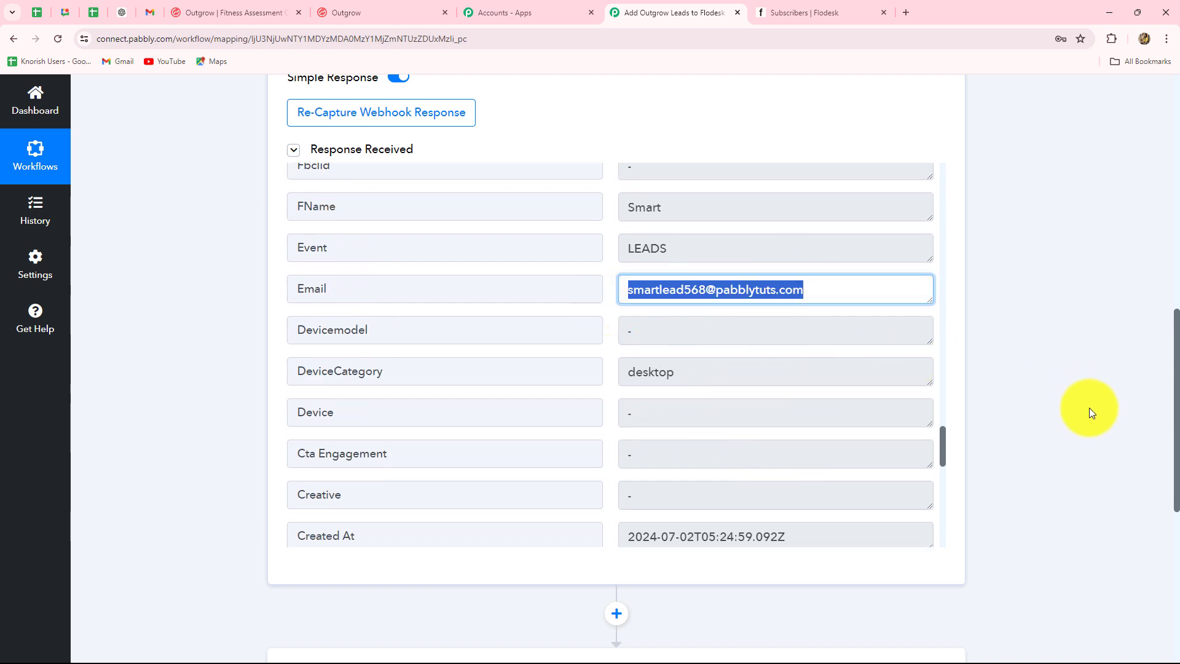
scroll(1062, 329, down, 5)
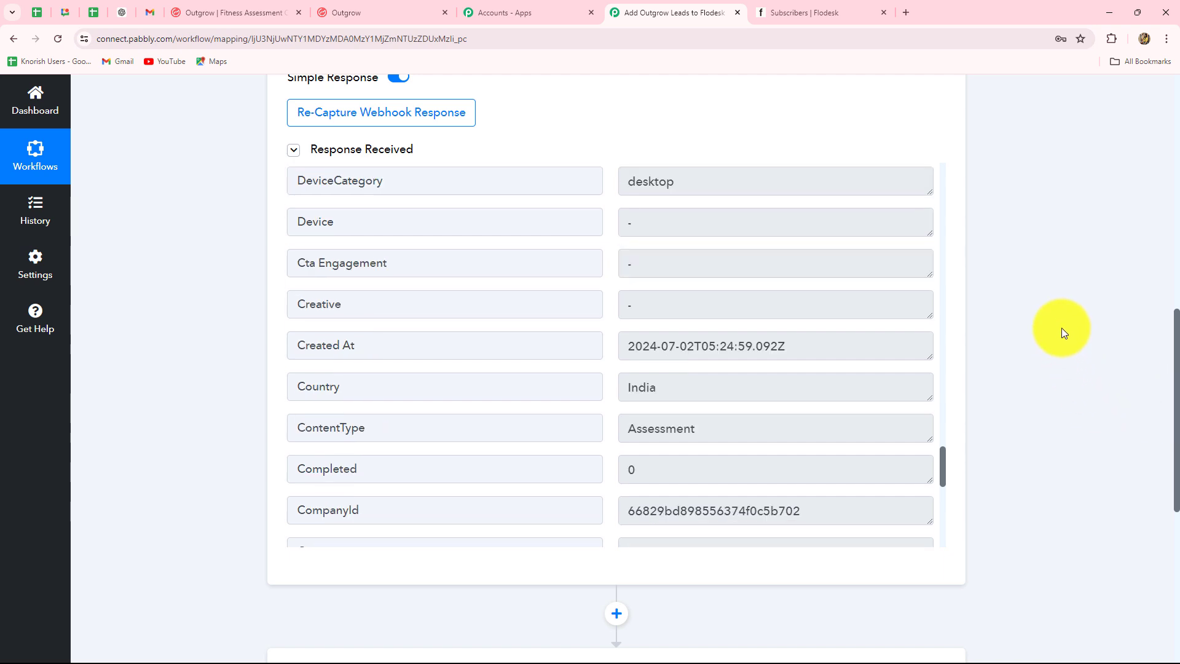
scroll(691, 392, down, 5)
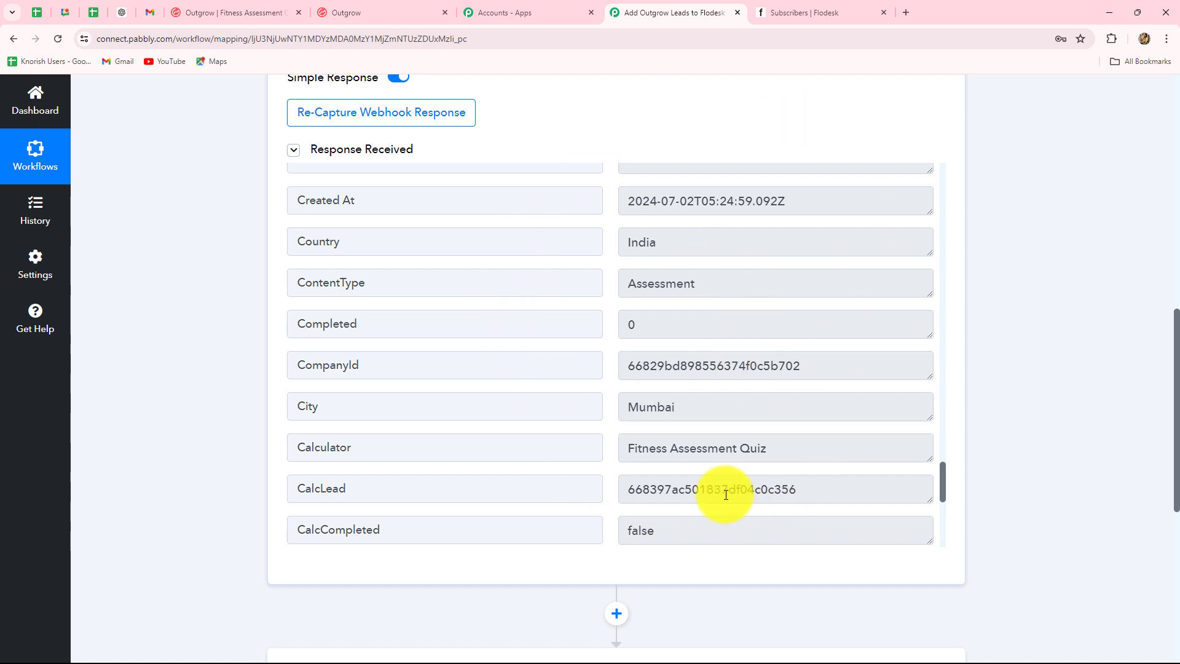
click(807, 12)
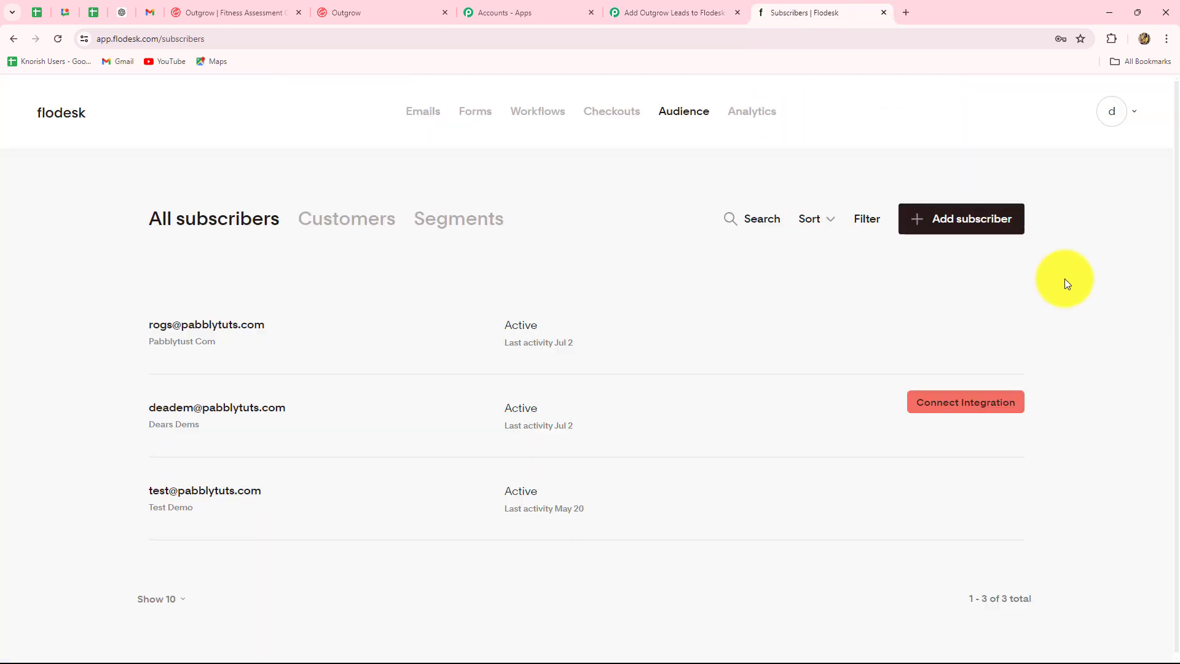
click(651, 13)
scroll(1121, 223, down, 6)
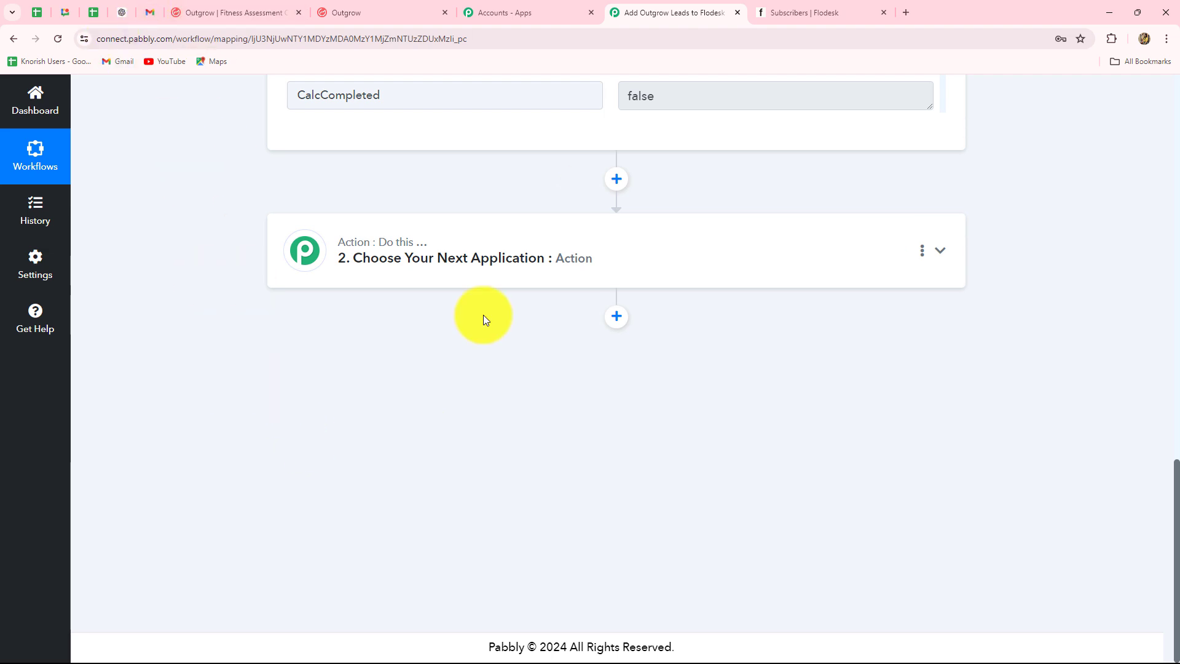
Search for 'flo' and choose Flodesk as the action step's app.
click(408, 261)
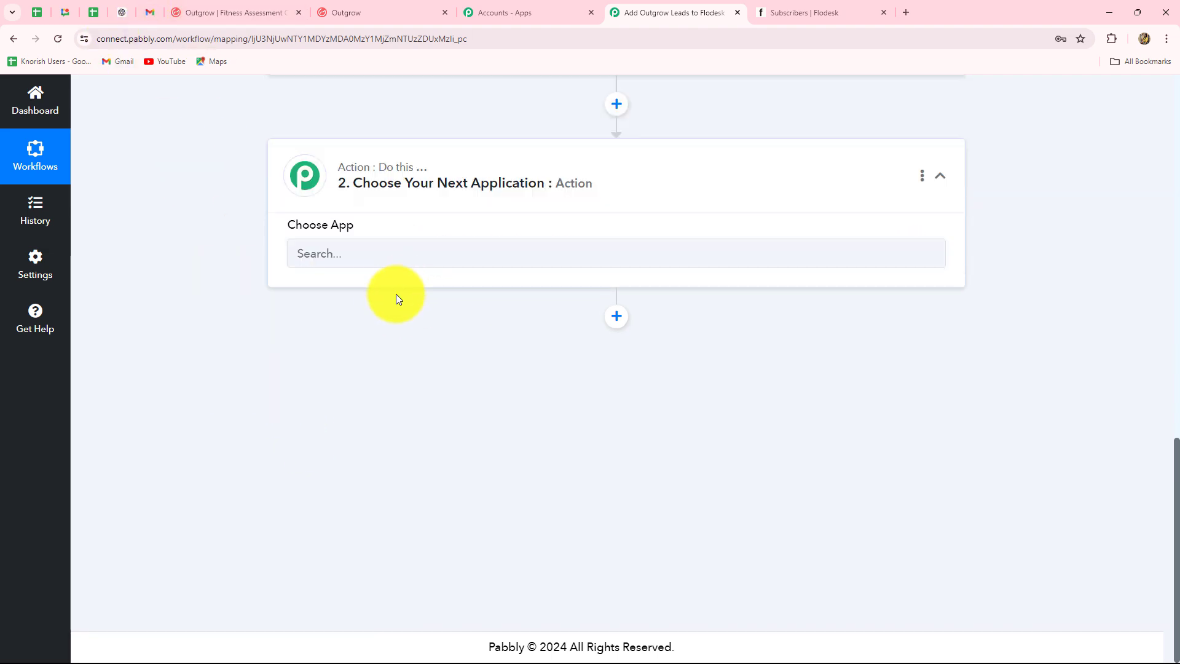
scroll(300, 317, up, 3)
click(311, 338)
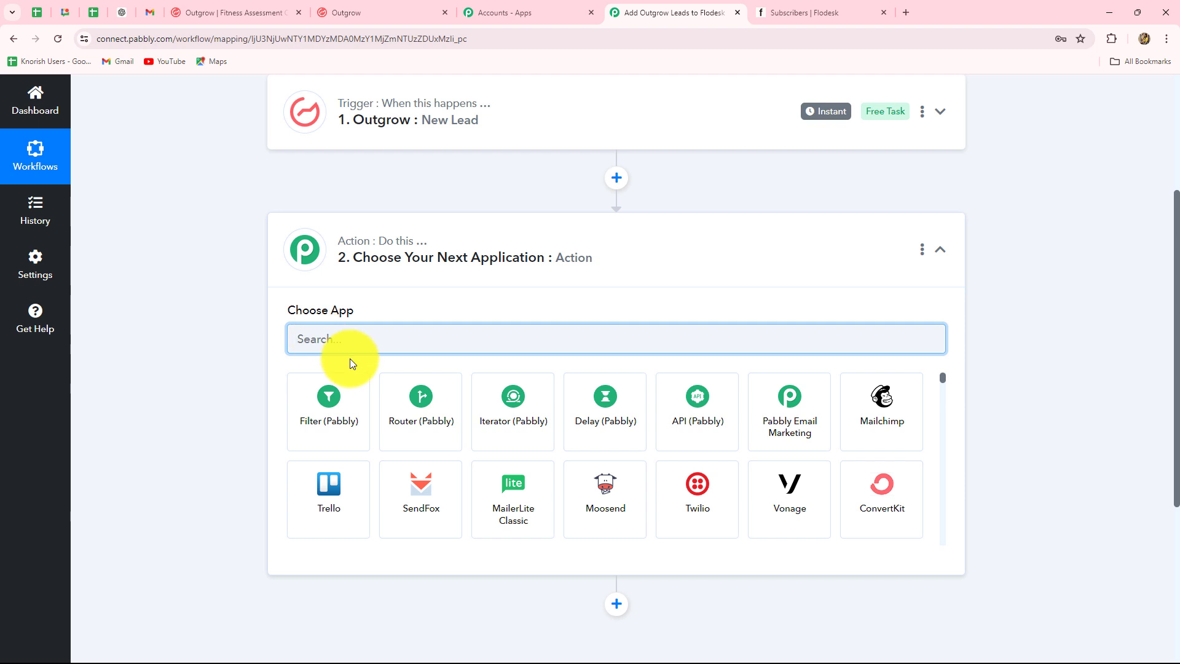
text(flo)
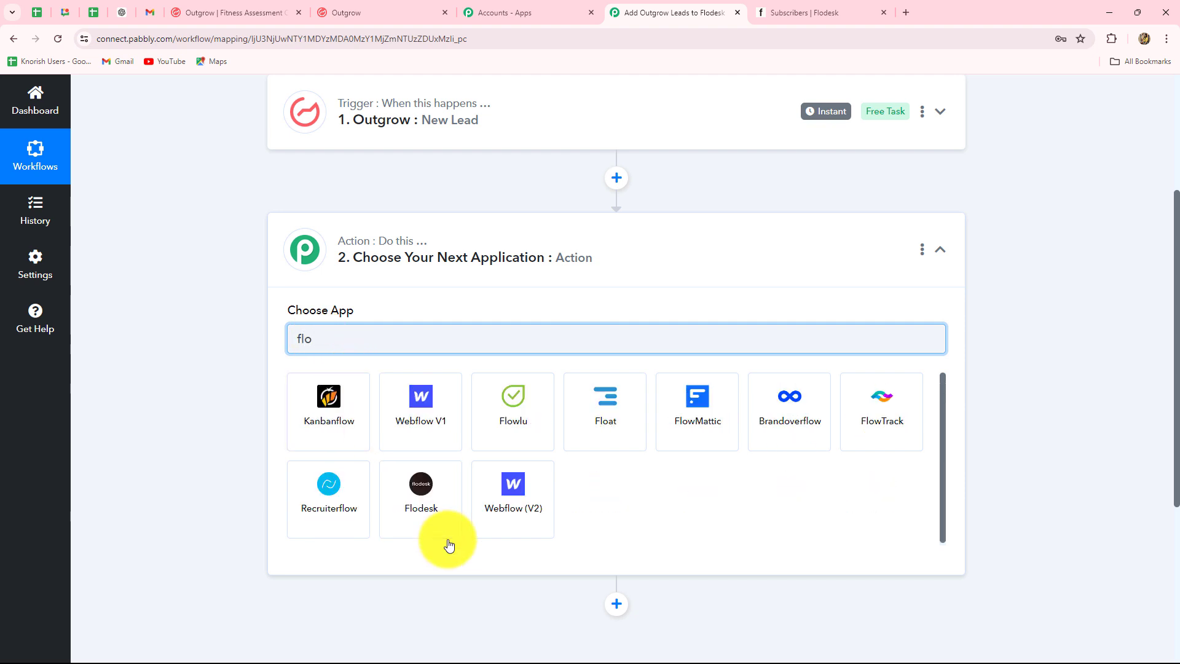
click(430, 521)
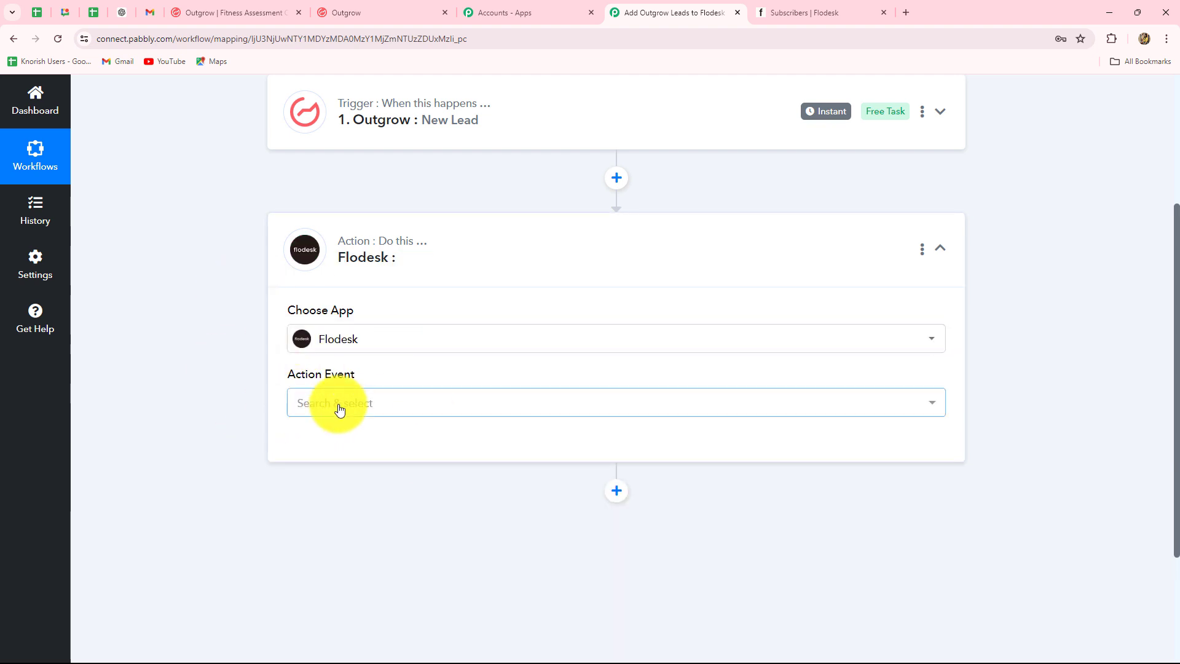
Set the Flodesk action event to Create/Update Subscriber.
click(338, 406)
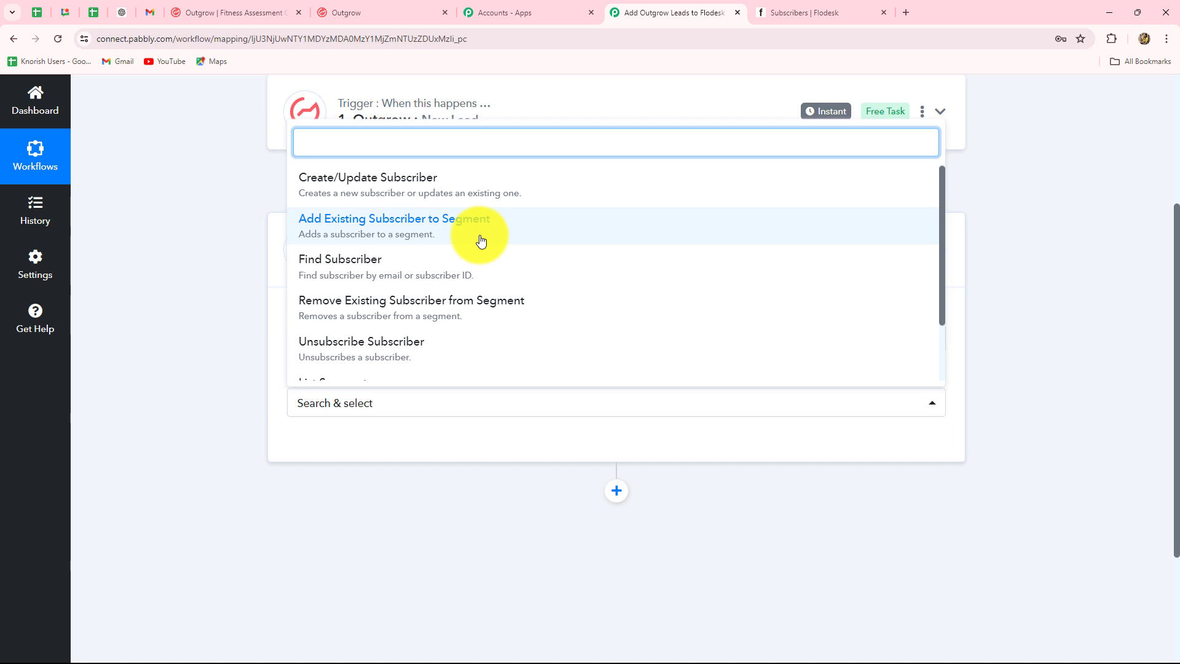
scroll(376, 296, down, 2)
scroll(378, 299, up, 2)
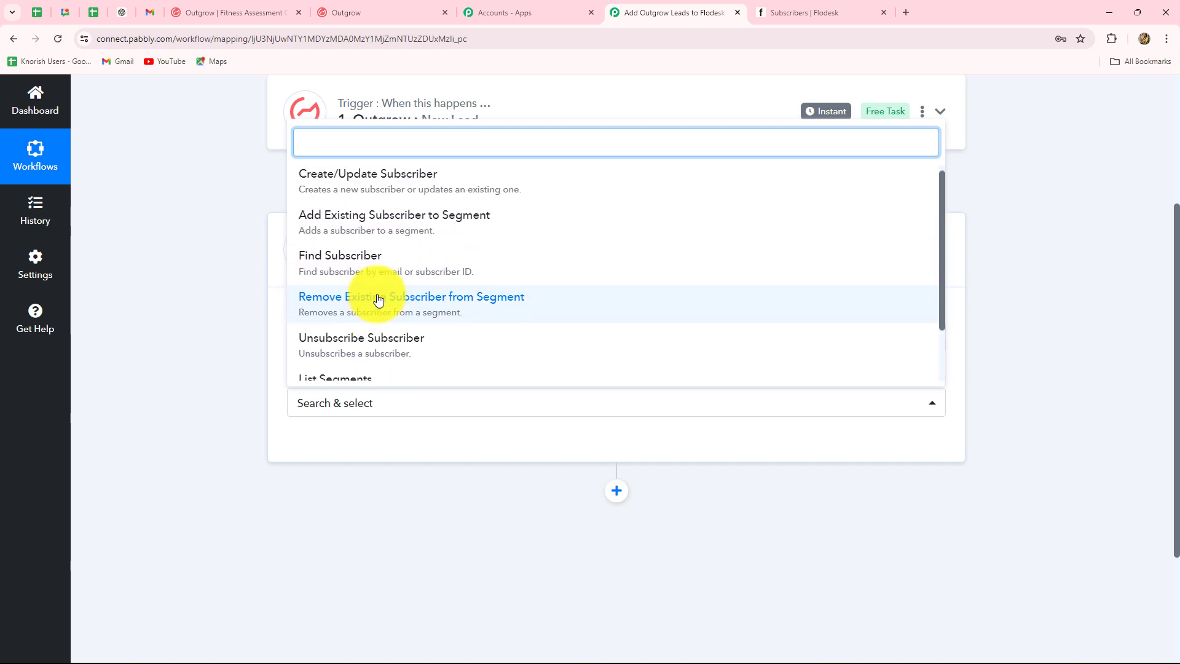
click(358, 192)
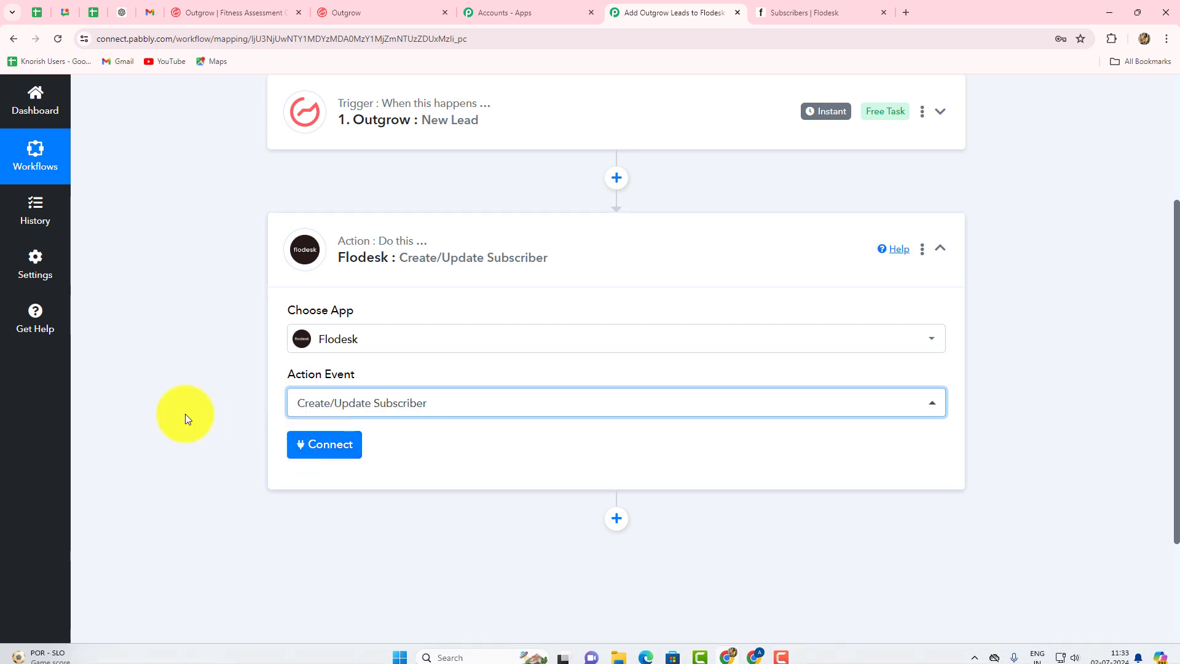
Add a new Flodesk connection for the action step and allow Pabbly access to the account.
click(324, 443)
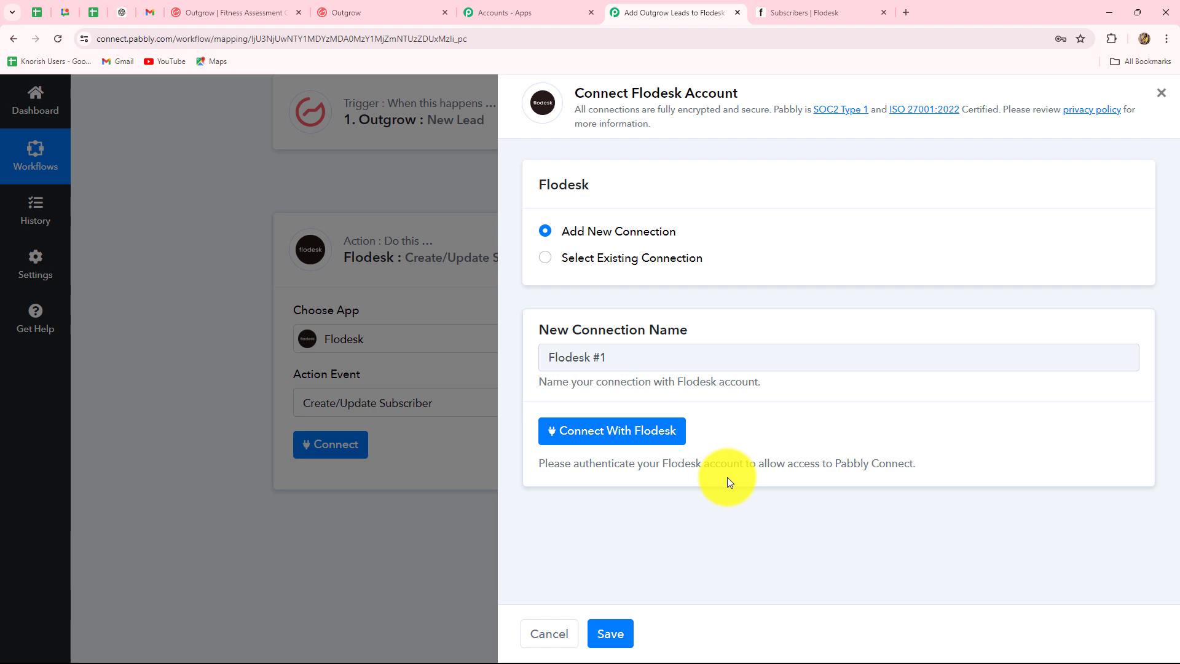
click(545, 259)
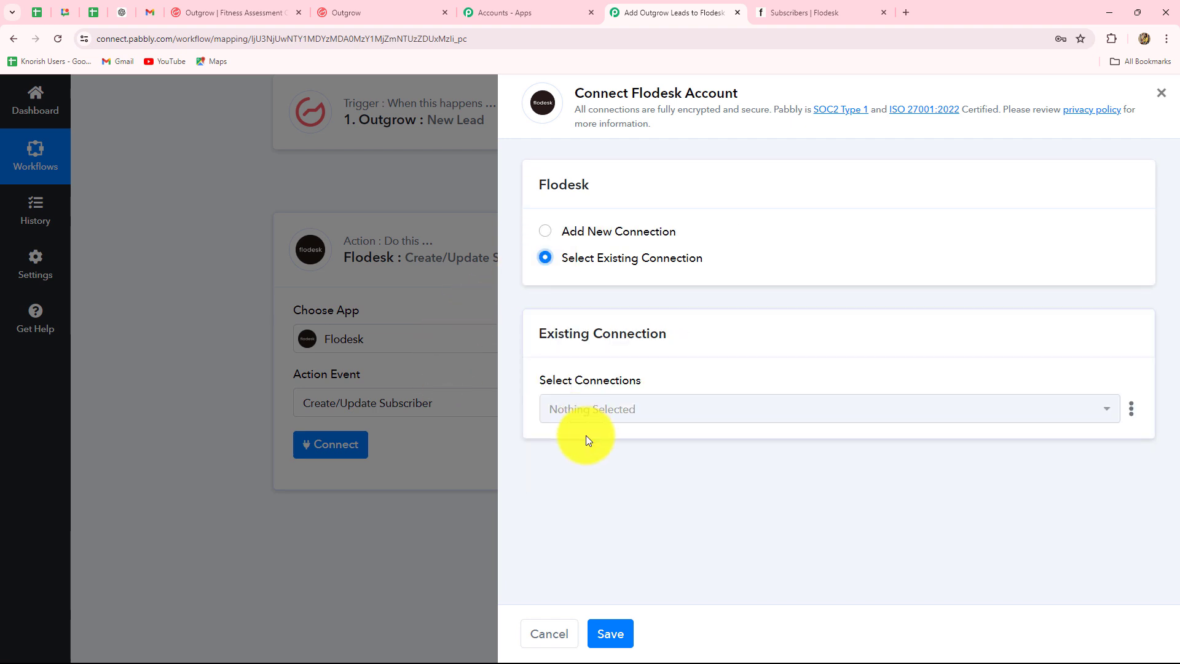
click(541, 229)
click(560, 430)
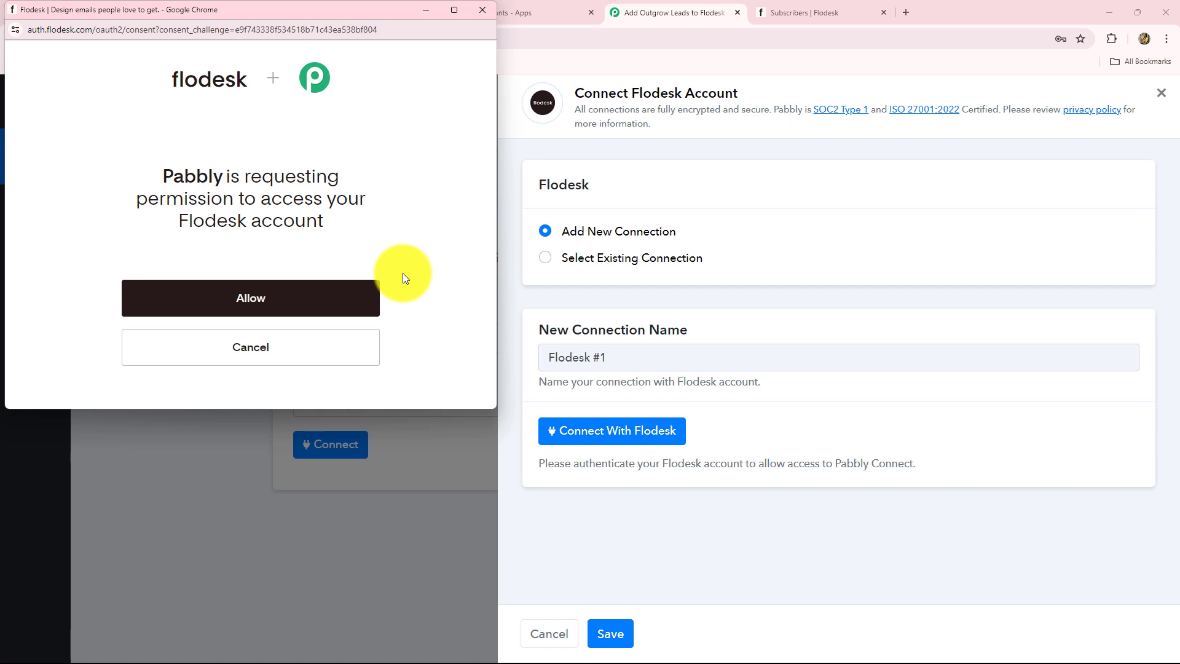
click(297, 306)
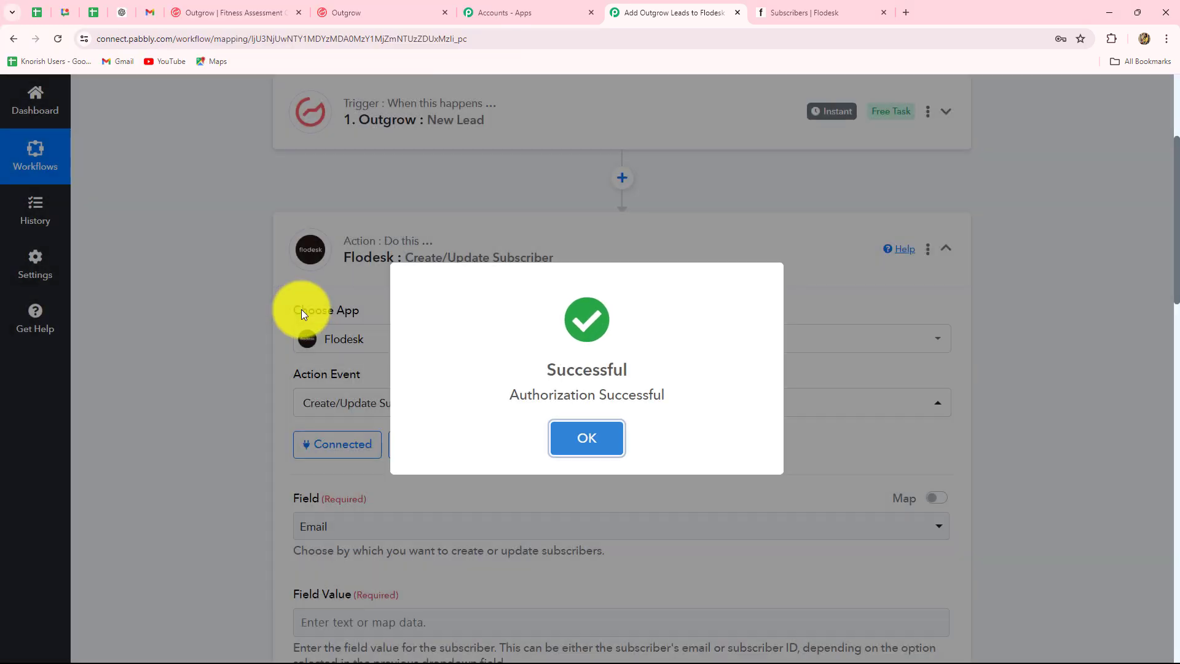
click(301, 313)
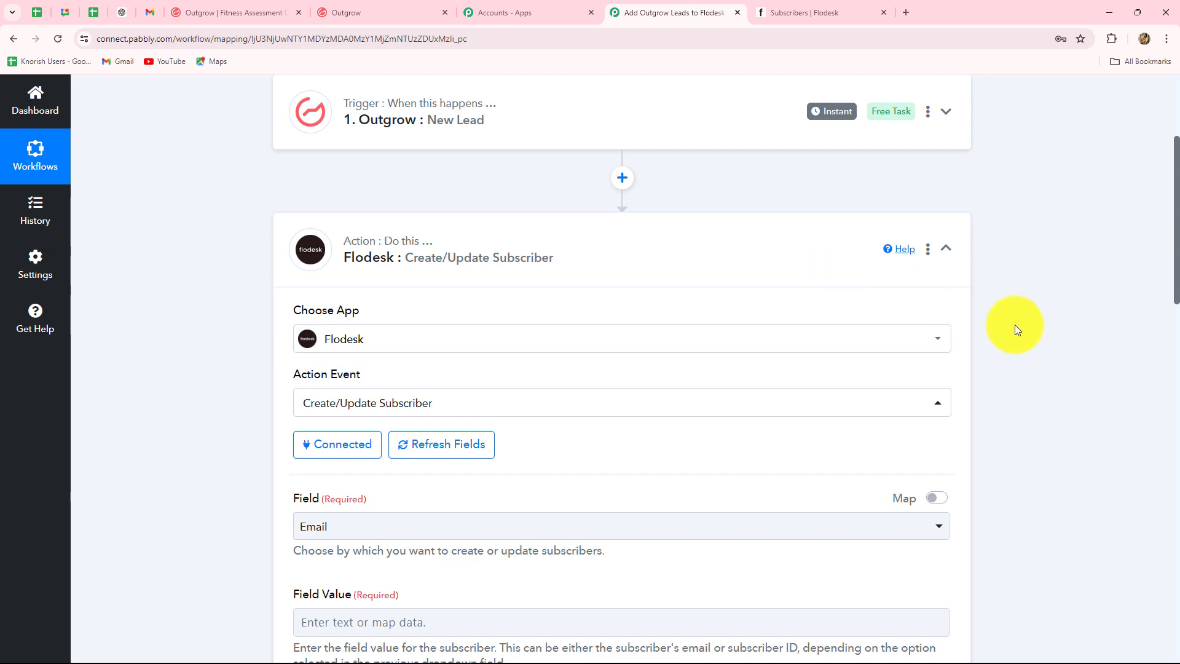
scroll(1016, 324, down, 3)
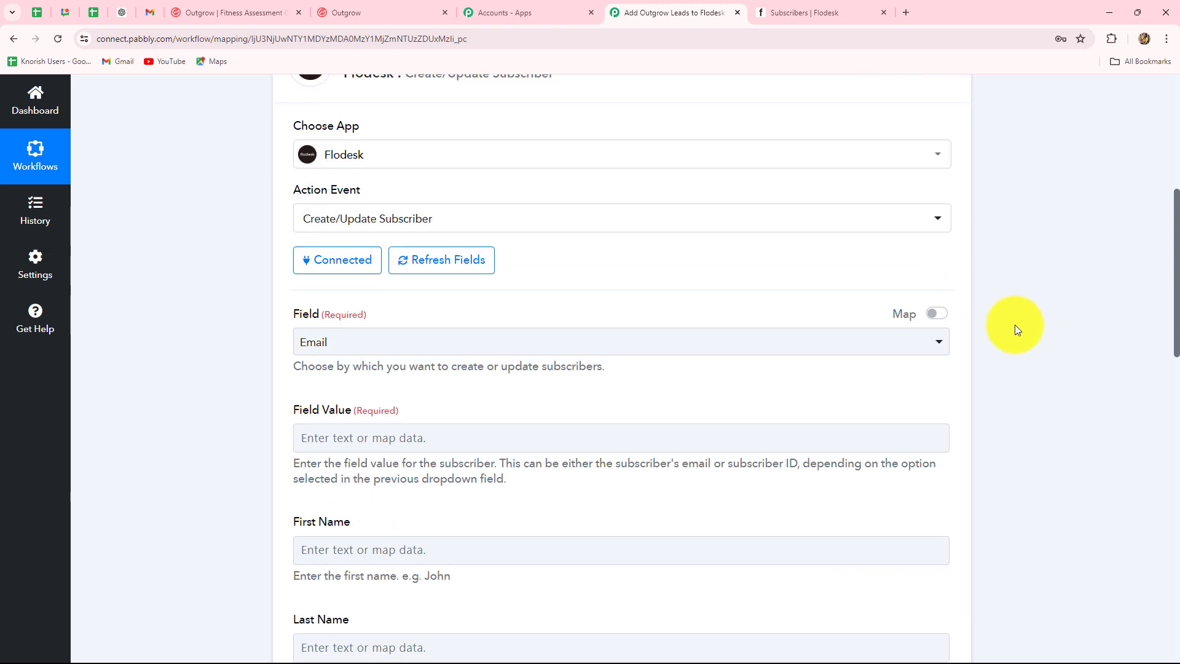
scroll(1015, 324, down, 4)
scroll(1012, 319, up, 5)
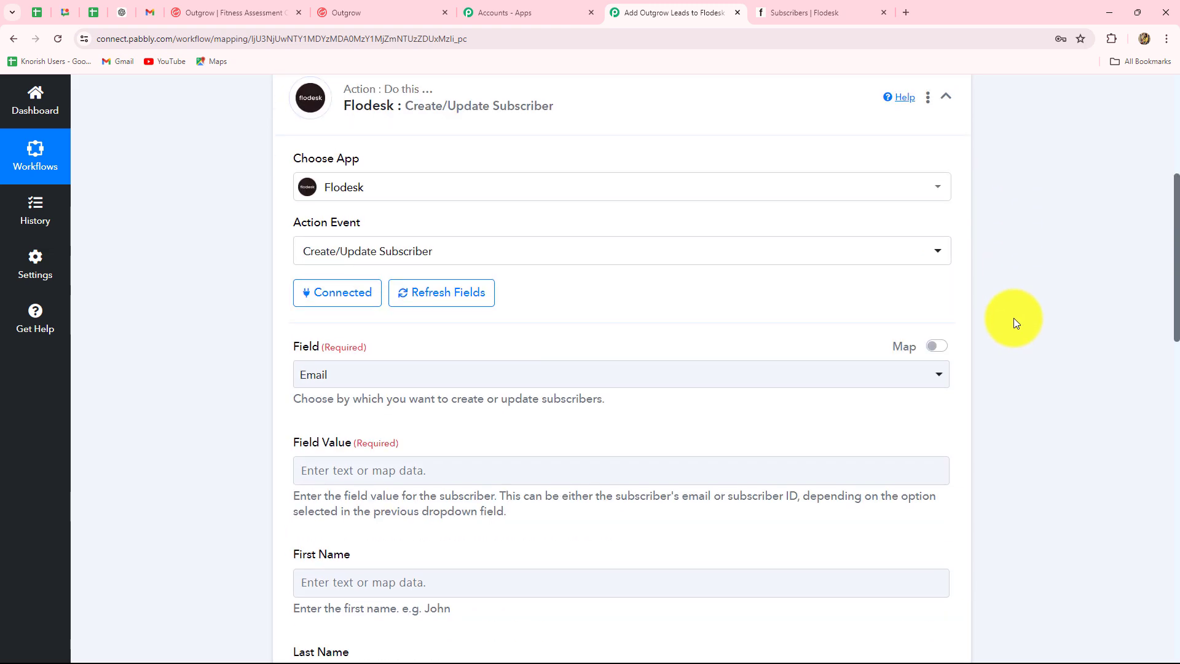
scroll(1012, 318, down, 13)
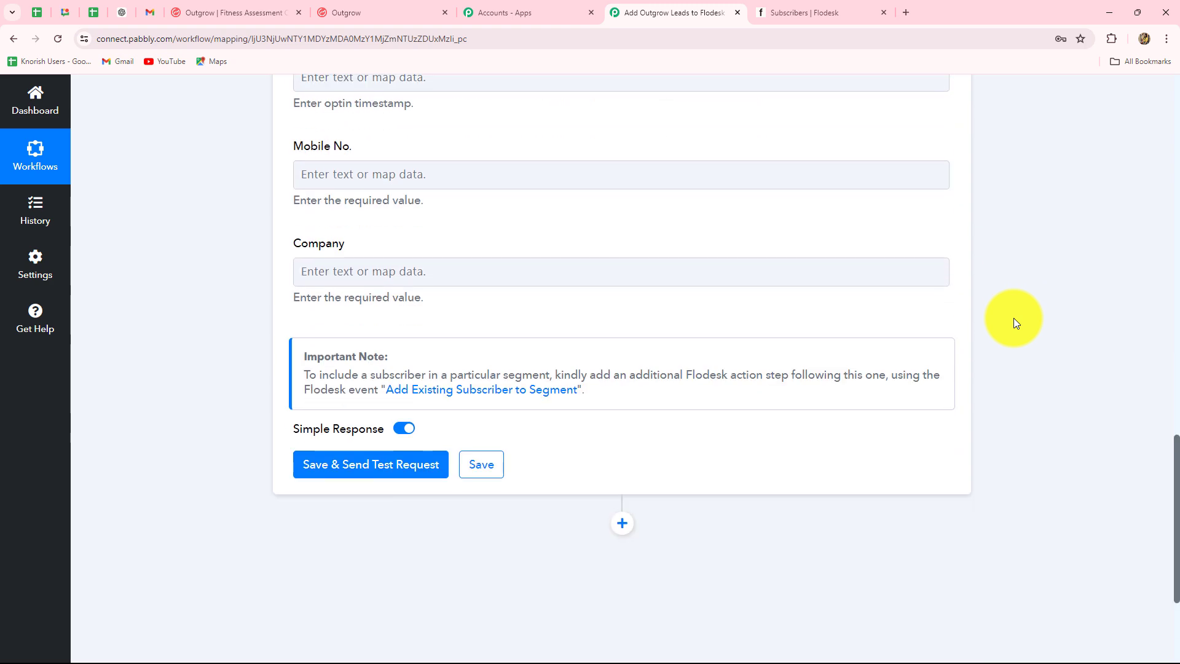
scroll(1013, 319, up, 13)
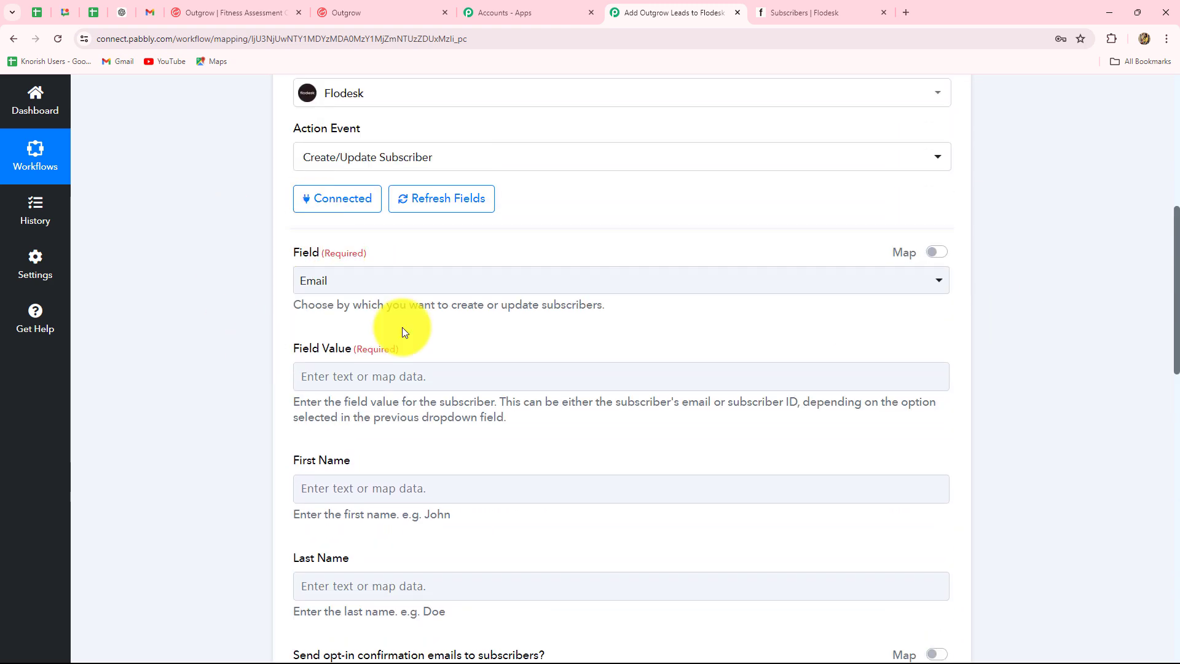
click(341, 282)
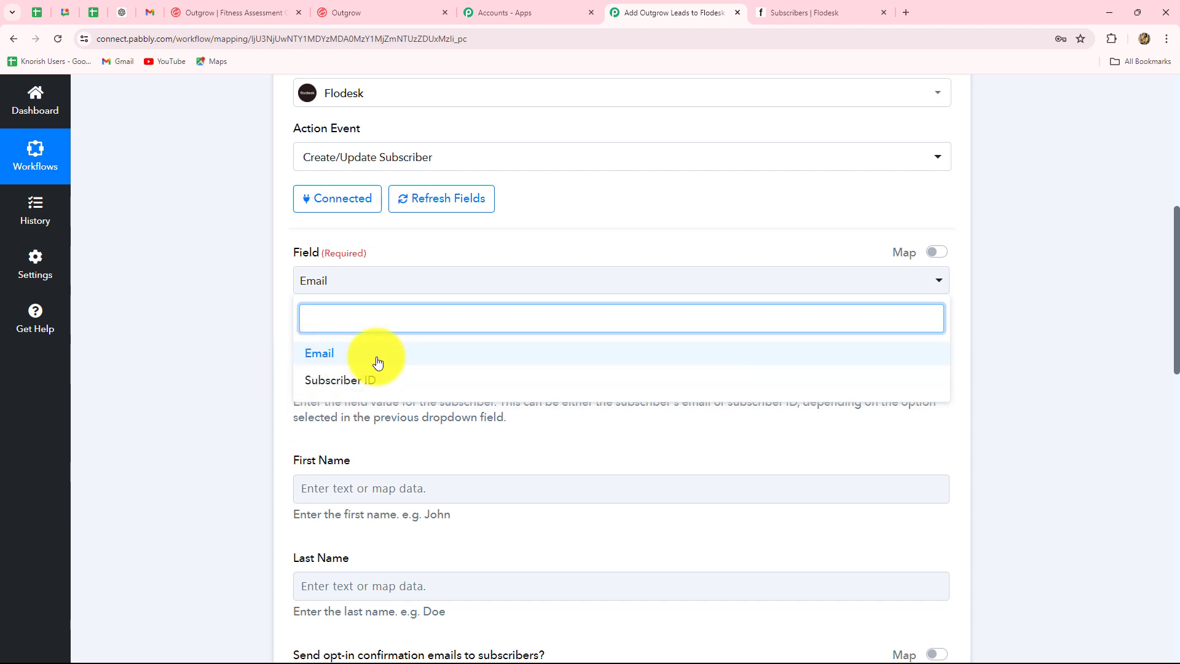
click(315, 361)
scroll(244, 351, down, 3)
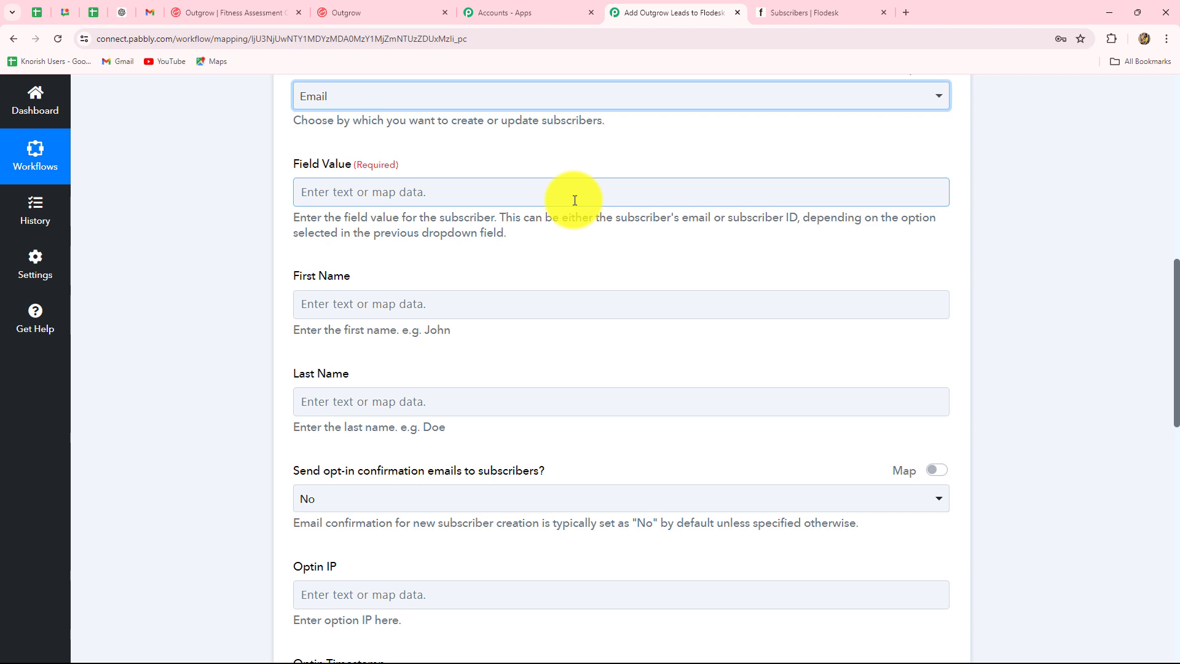
Map the Outgrow lead's Email into the Flodesk Field Value.
click(468, 191)
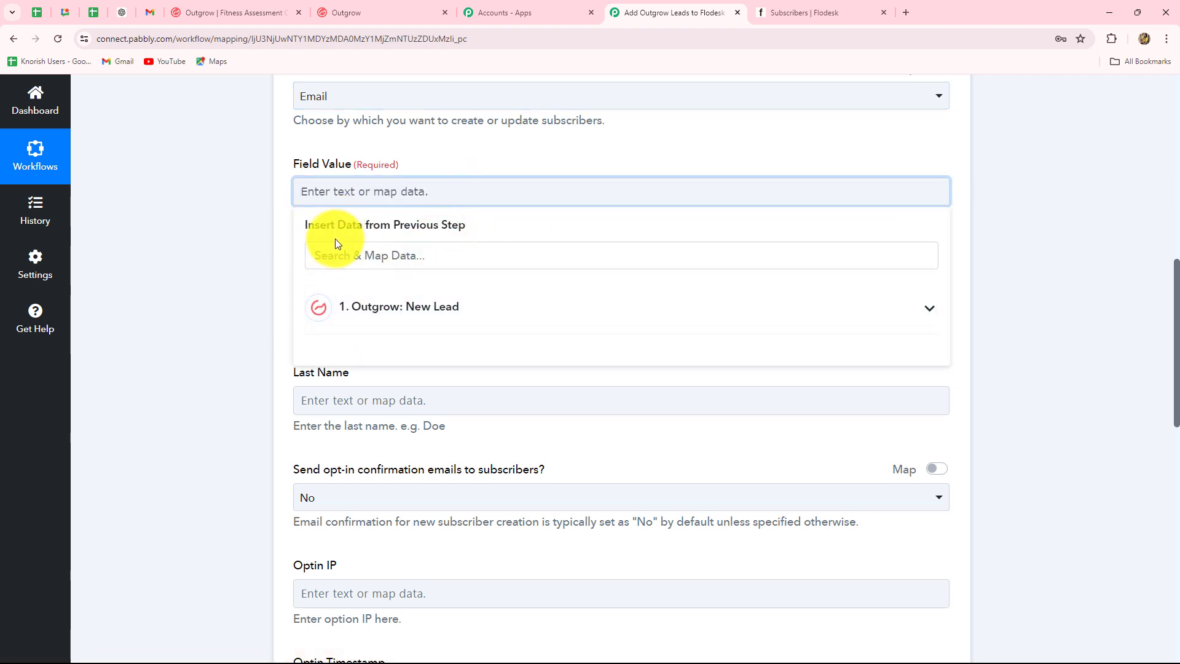
click(418, 306)
scroll(430, 422, down, 5)
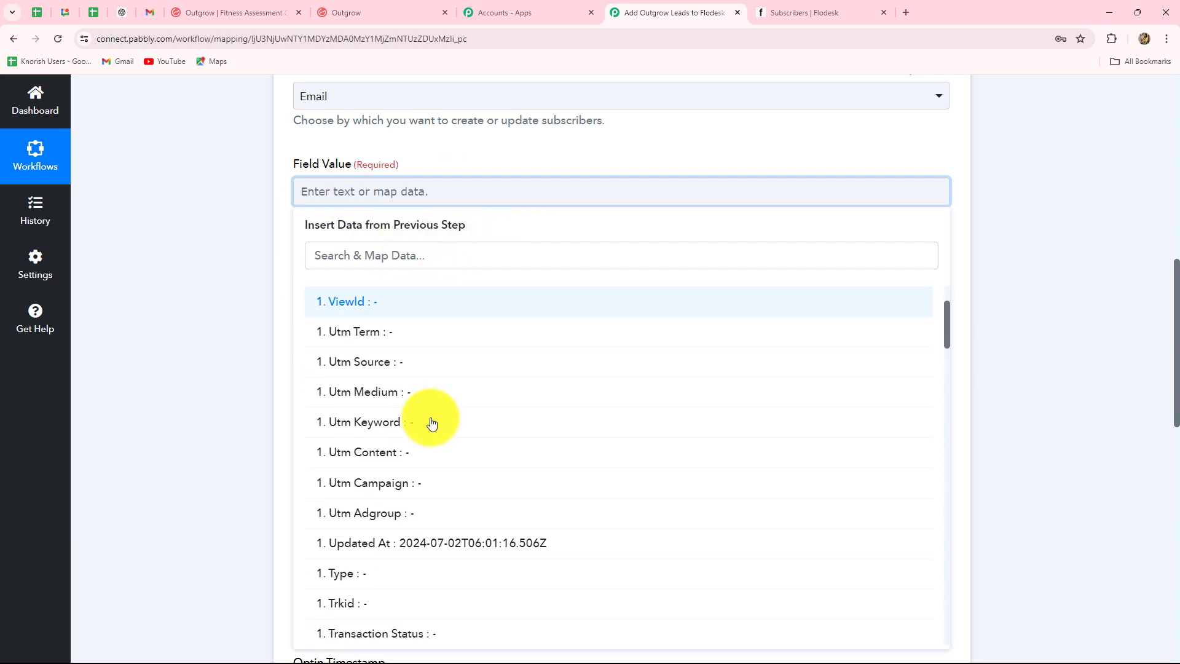
scroll(432, 423, down, 20)
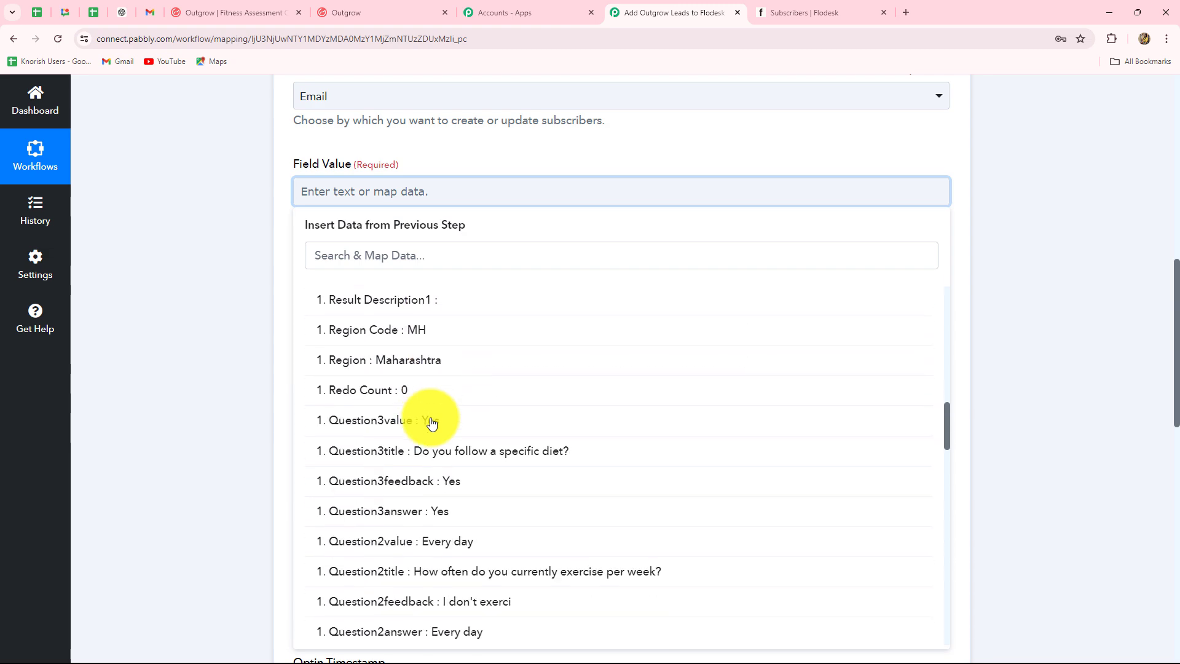
scroll(433, 422, down, 5)
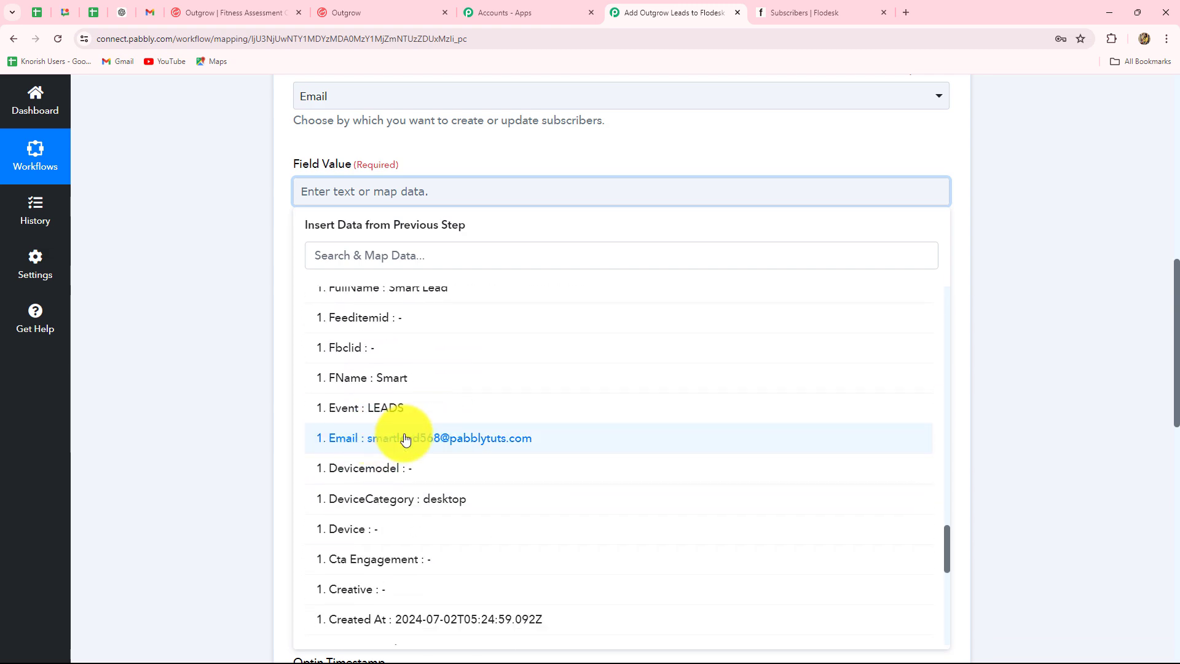
click(509, 447)
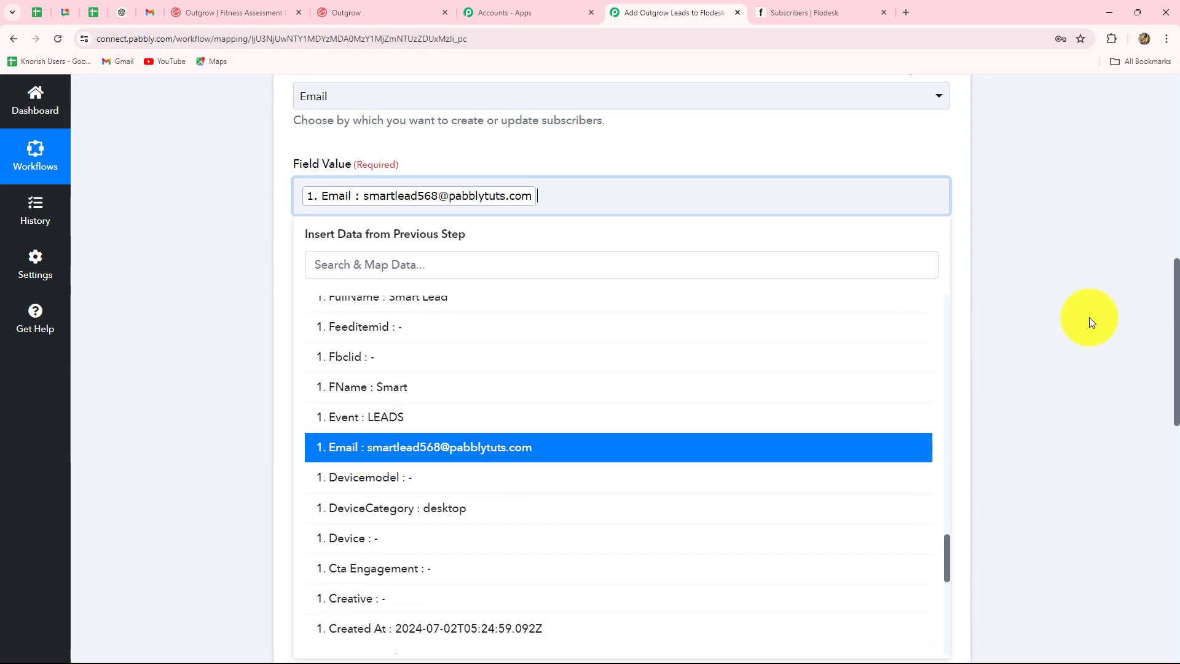
click(1090, 318)
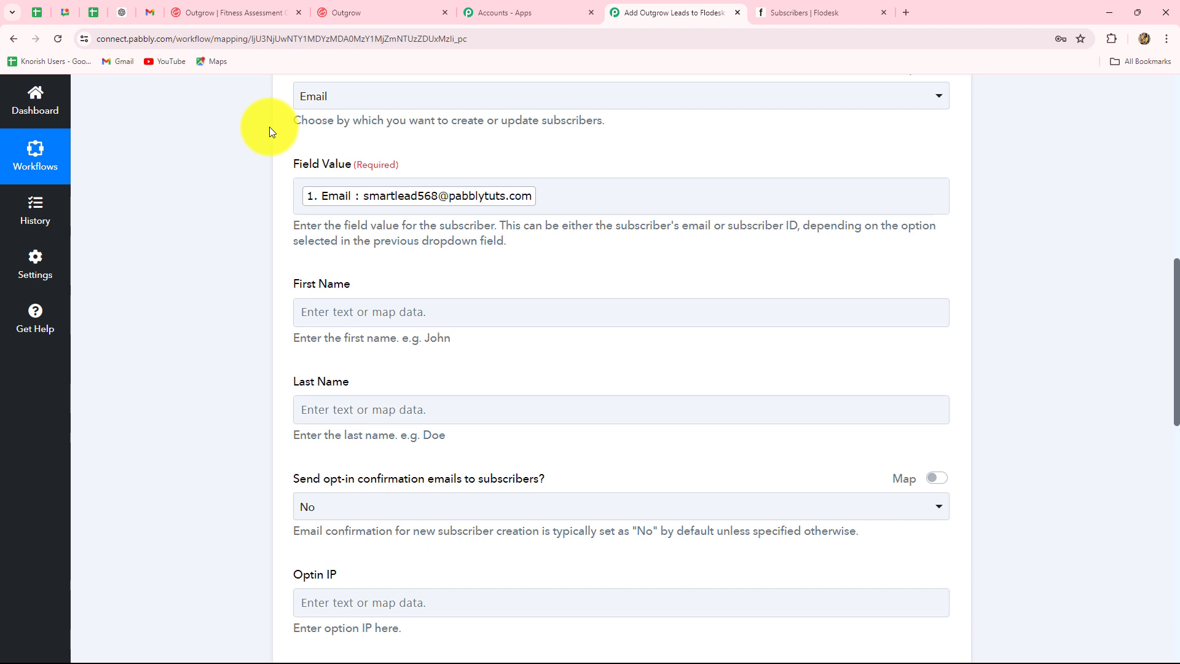
Map the Outgrow lead's FName into the First Name field.
scroll(289, 185, down, 1)
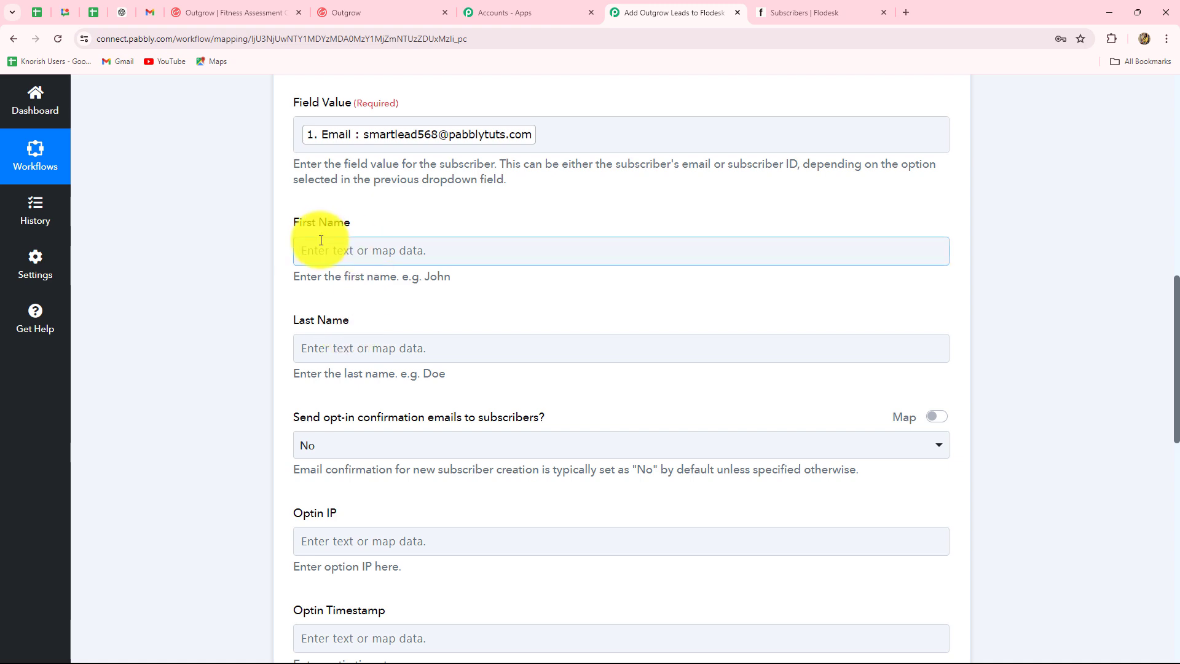
click(483, 248)
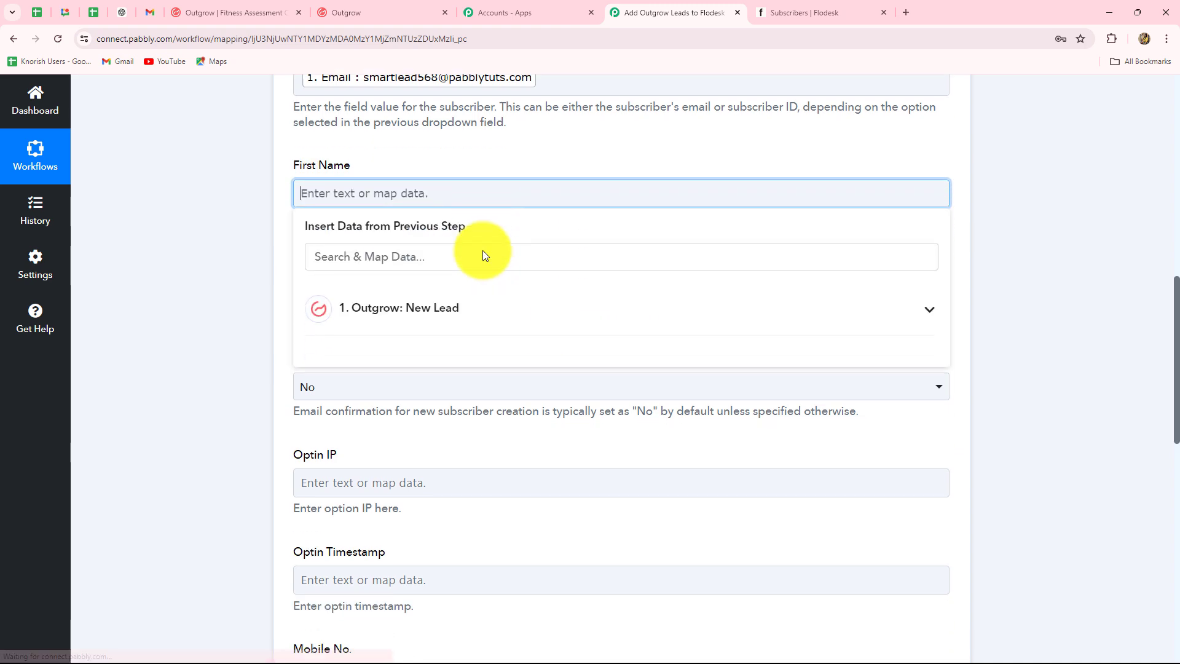
scroll(467, 197, down, 3)
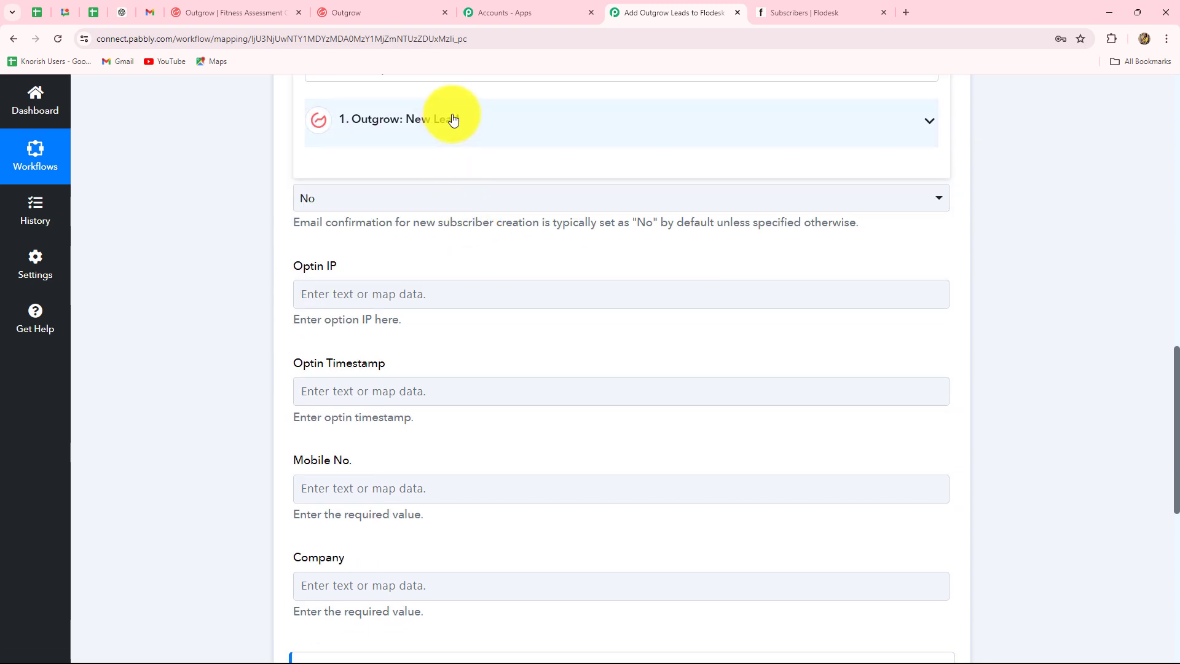
click(451, 121)
scroll(453, 448, down, 9)
scroll(452, 451, down, 14)
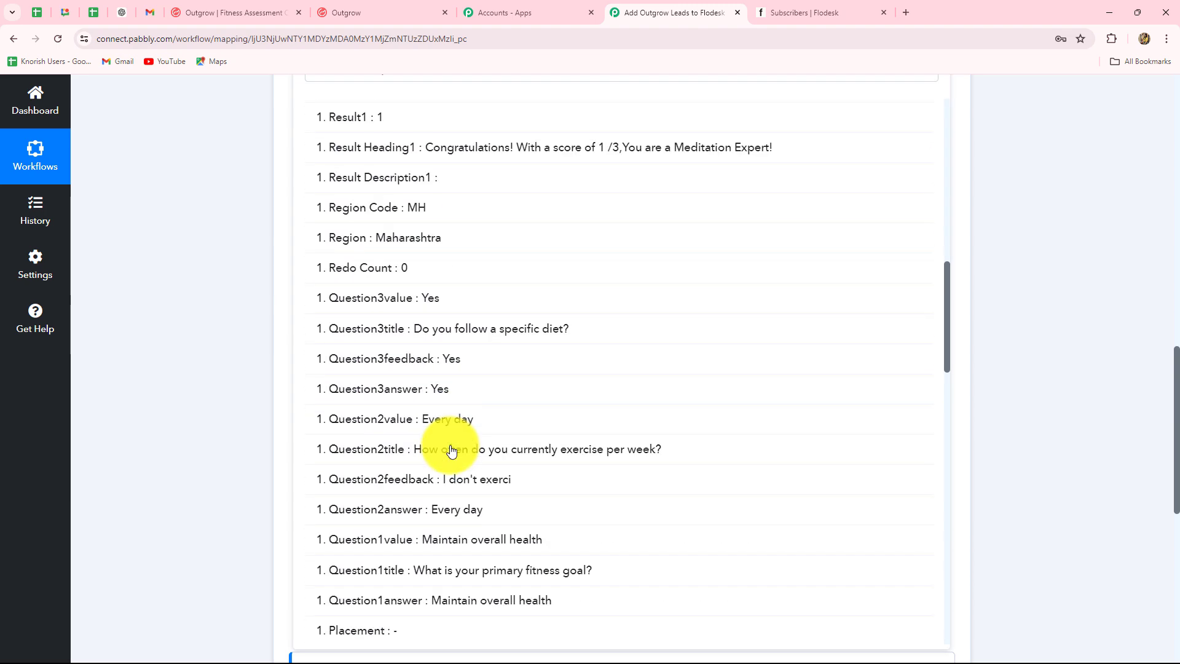
scroll(451, 452, down, 3)
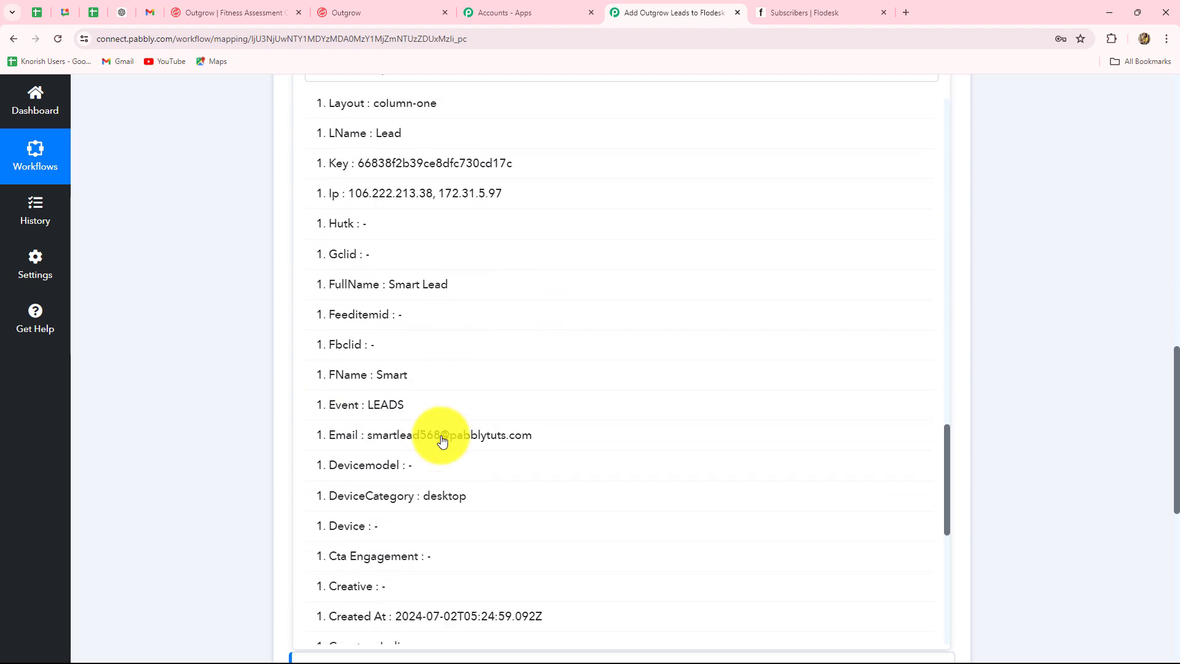
click(393, 375)
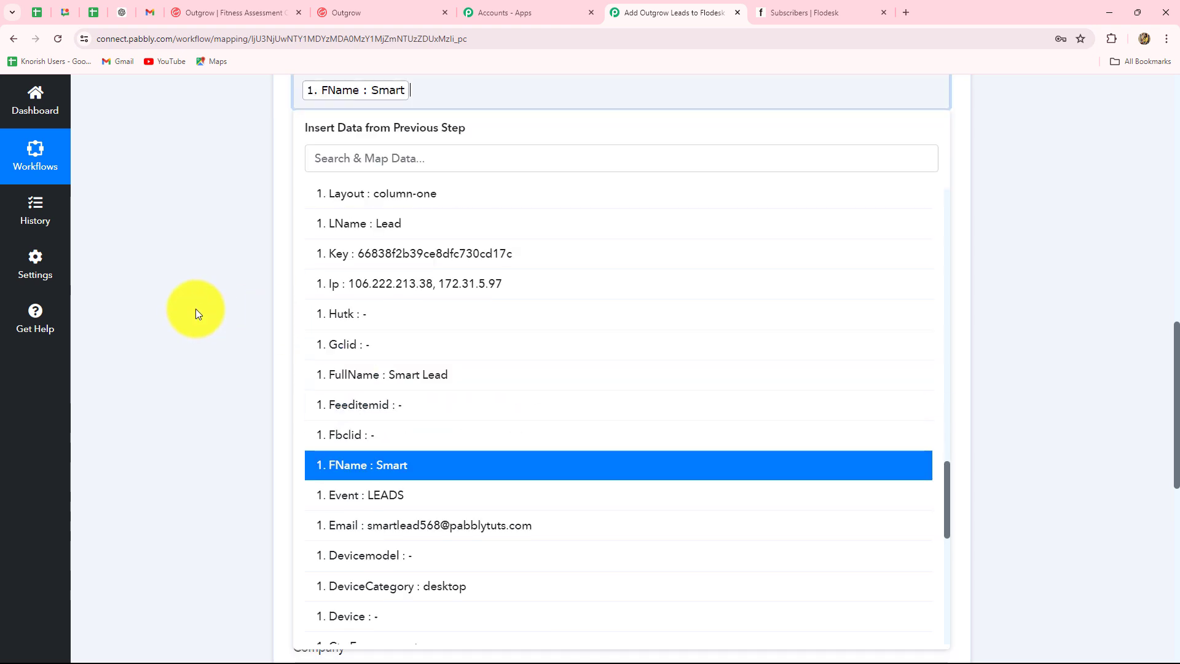
Map the Outgrow lead's LName into the Last Name field and review the remaining settings.
click(381, 190)
click(404, 312)
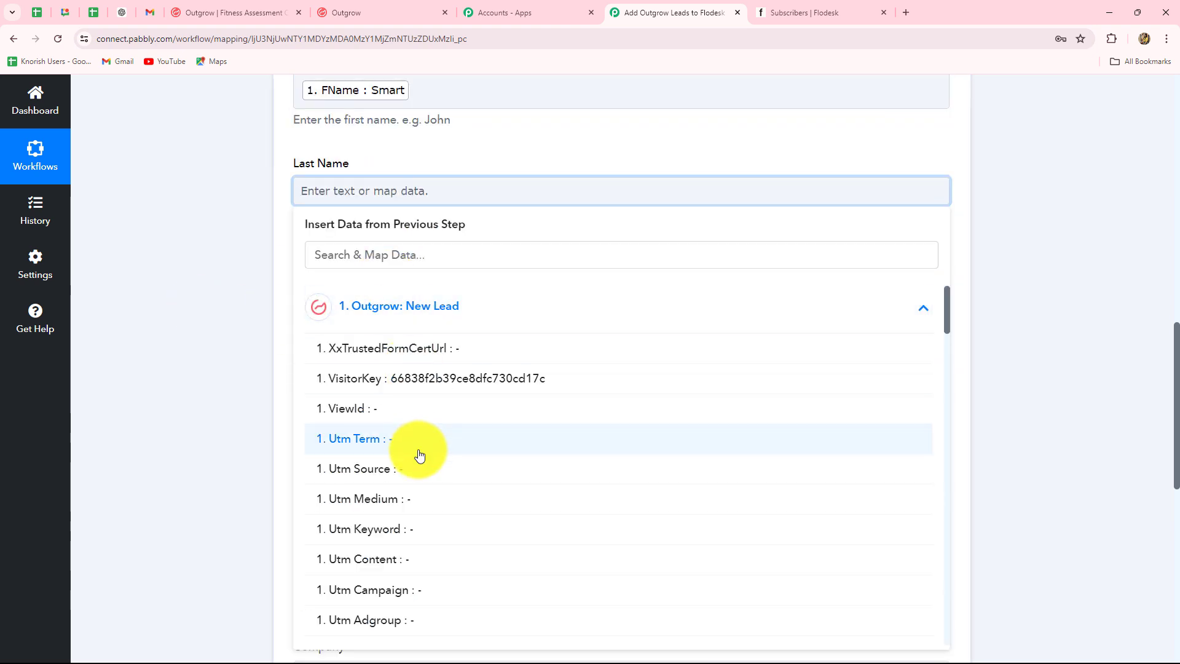
scroll(420, 452, down, 10)
click(413, 377)
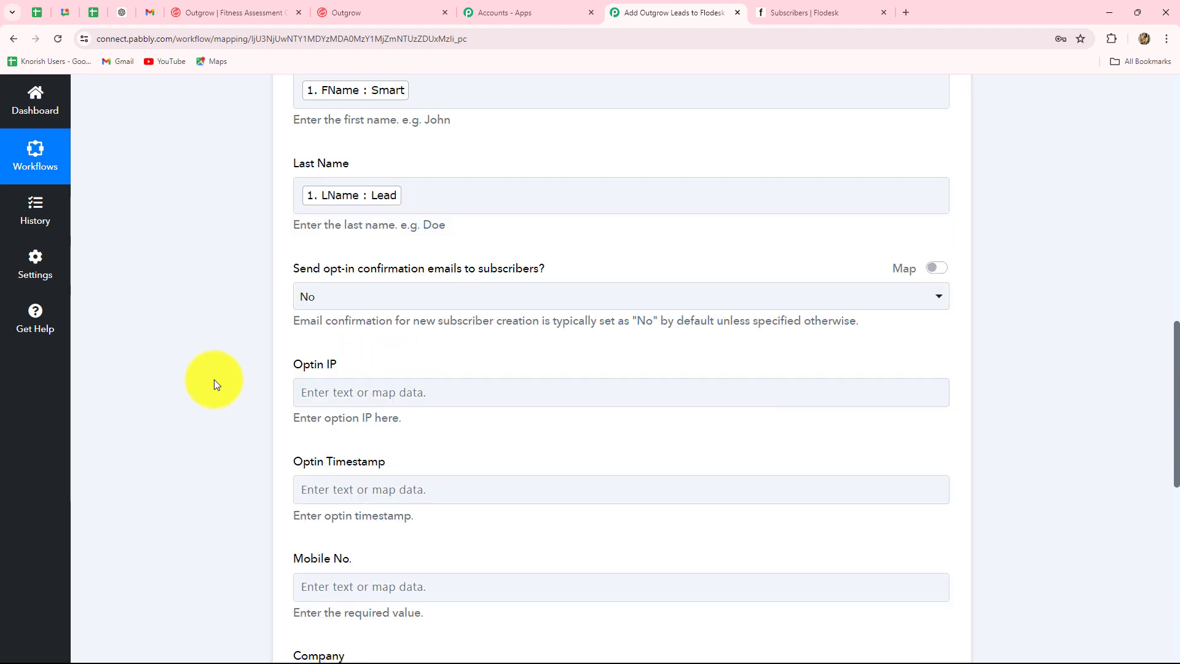
scroll(214, 378, down, 5)
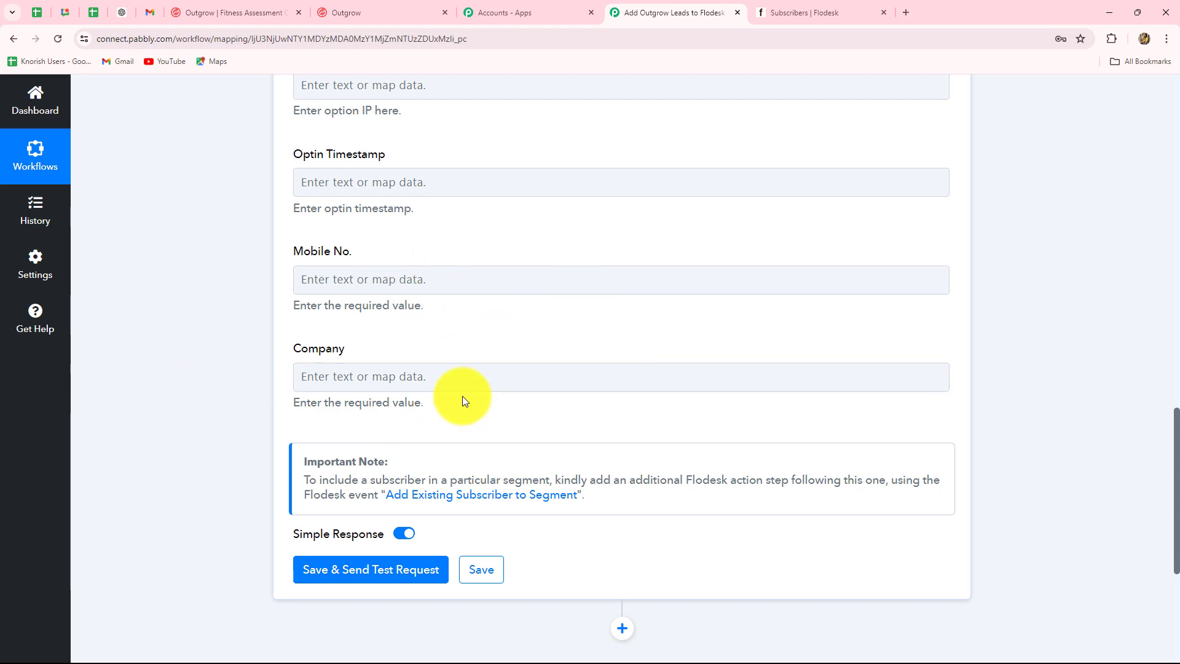
scroll(503, 397, up, 5)
scroll(504, 397, down, 5)
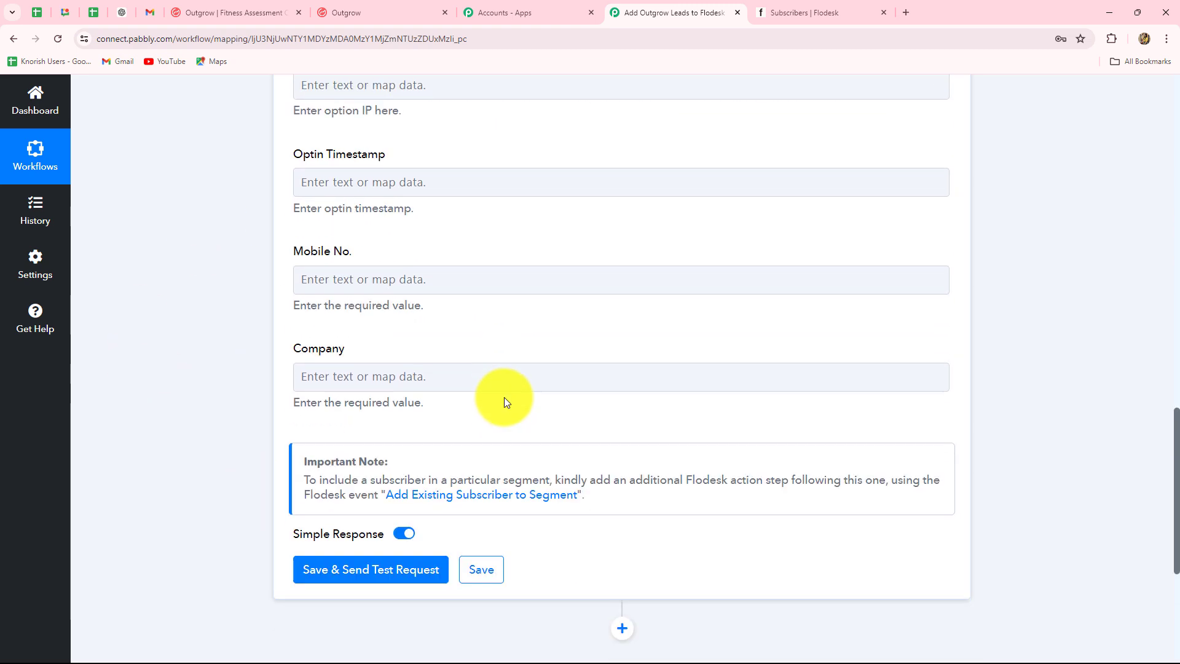
scroll(504, 397, up, 5)
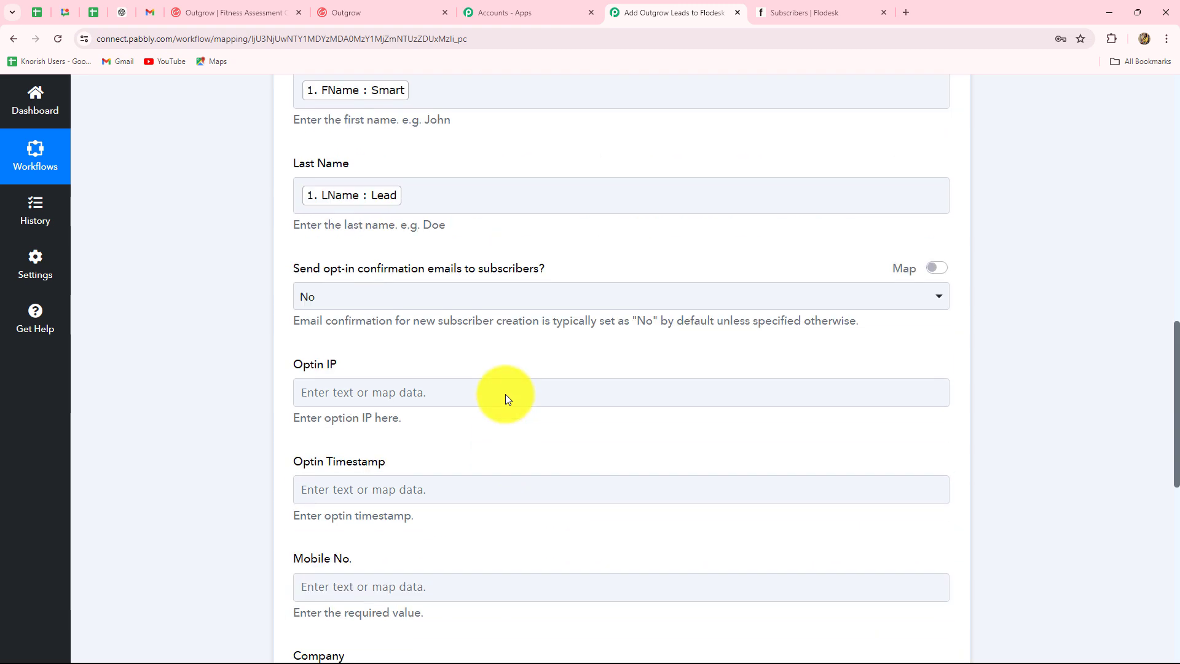
scroll(504, 395, down, 10)
Save and send the Flodesk test request, checking the returned Id, active Status and Email.
click(335, 269)
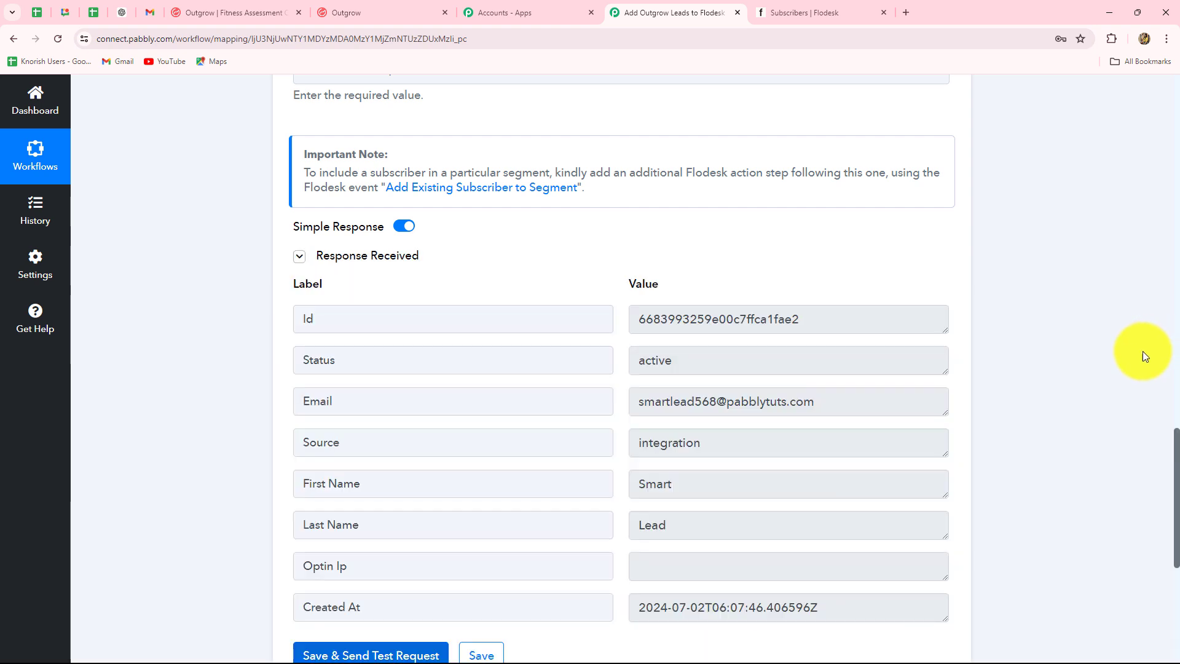
double_click(830, 321)
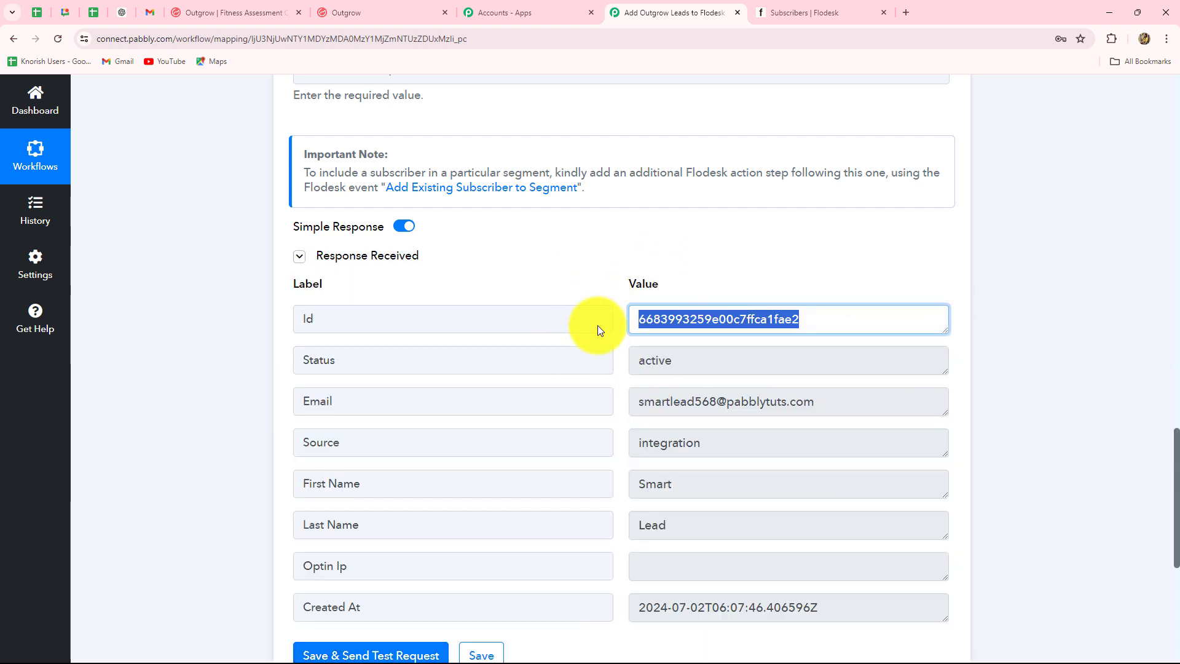
double_click(724, 367)
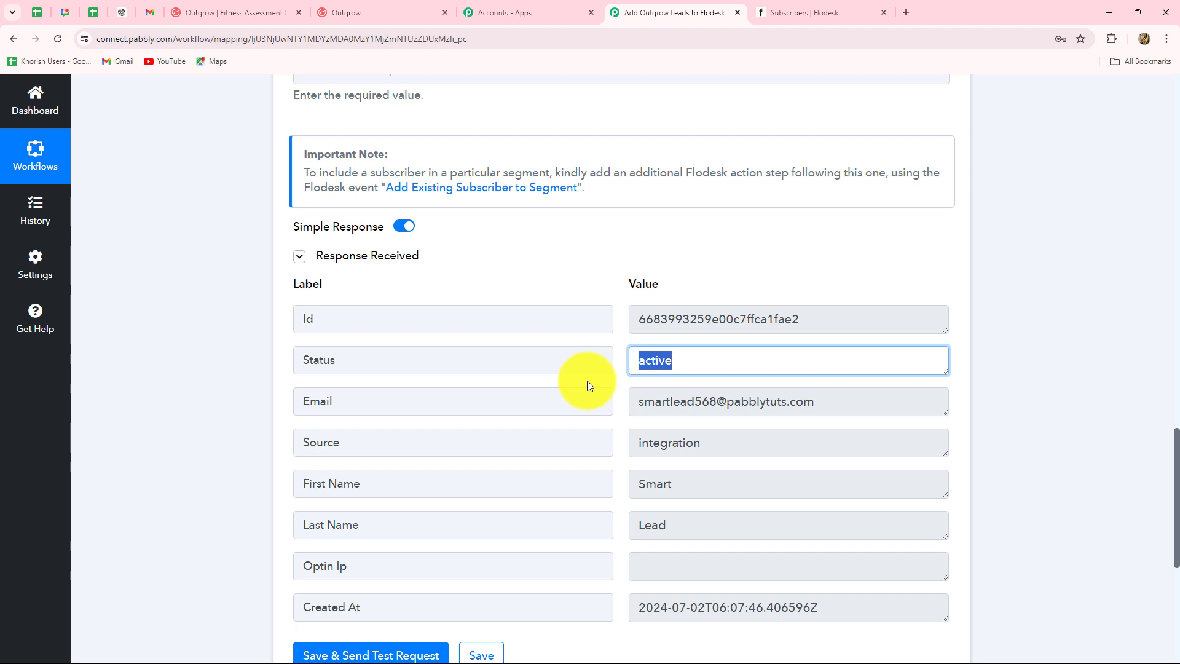
drag(640, 402, 956, 401)
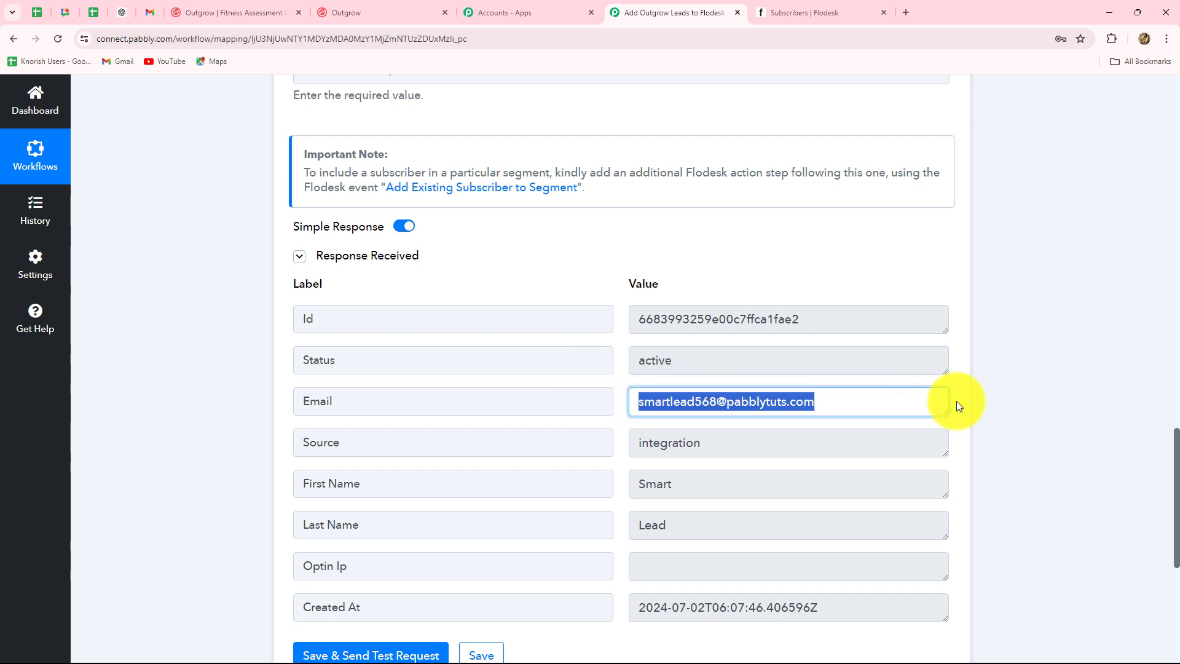
click(773, 8)
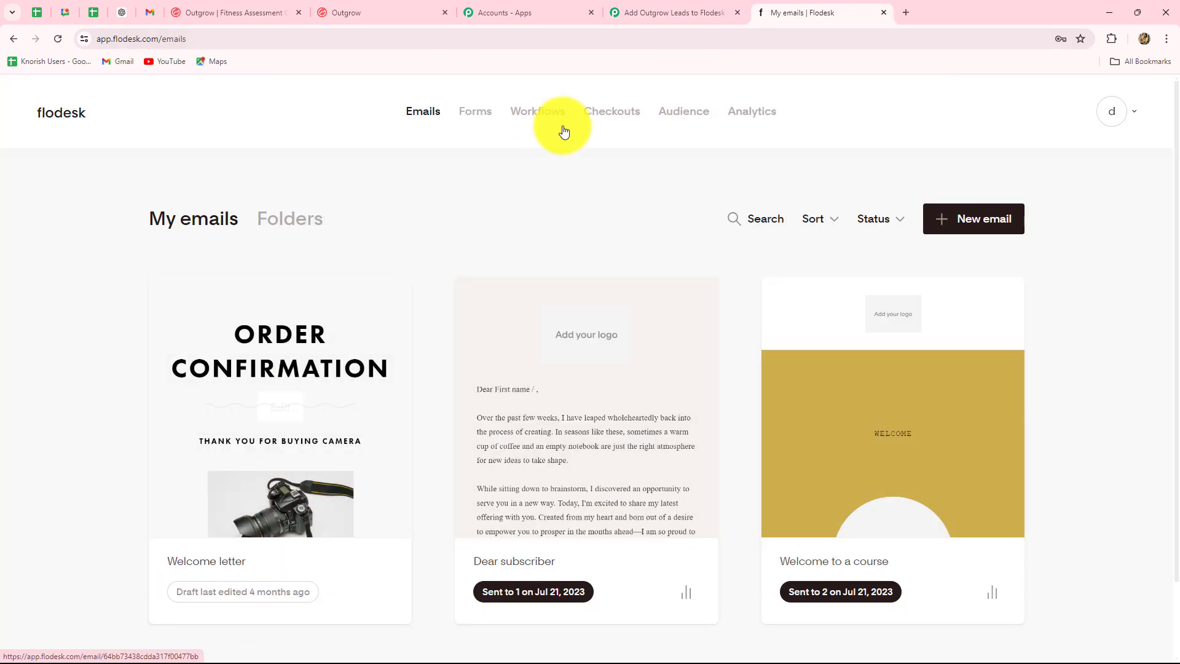
Open the test lead's record from Flodesk's Audience list to confirm its email and active status.
click(692, 114)
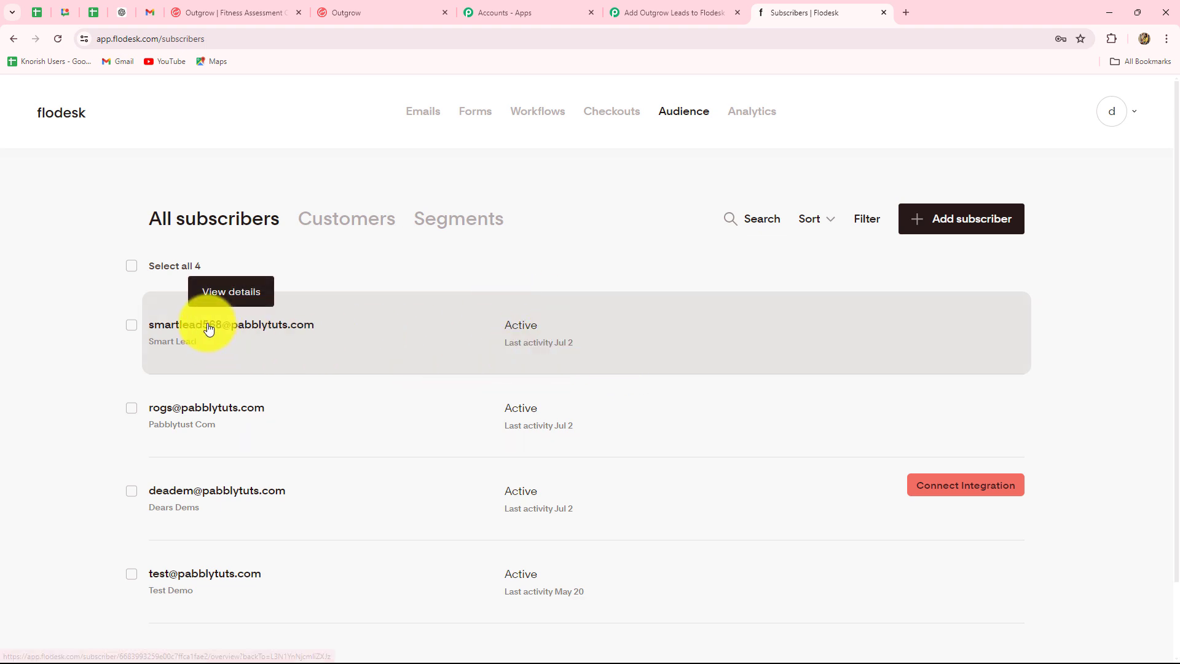
click(264, 327)
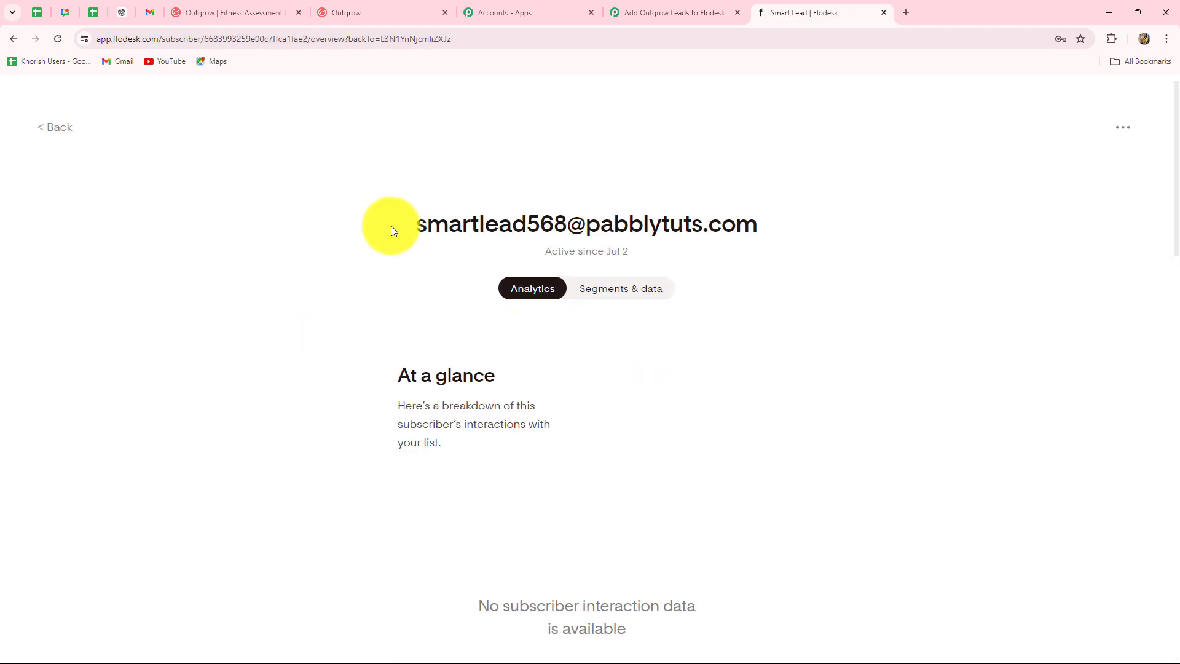
drag(418, 225, 896, 248)
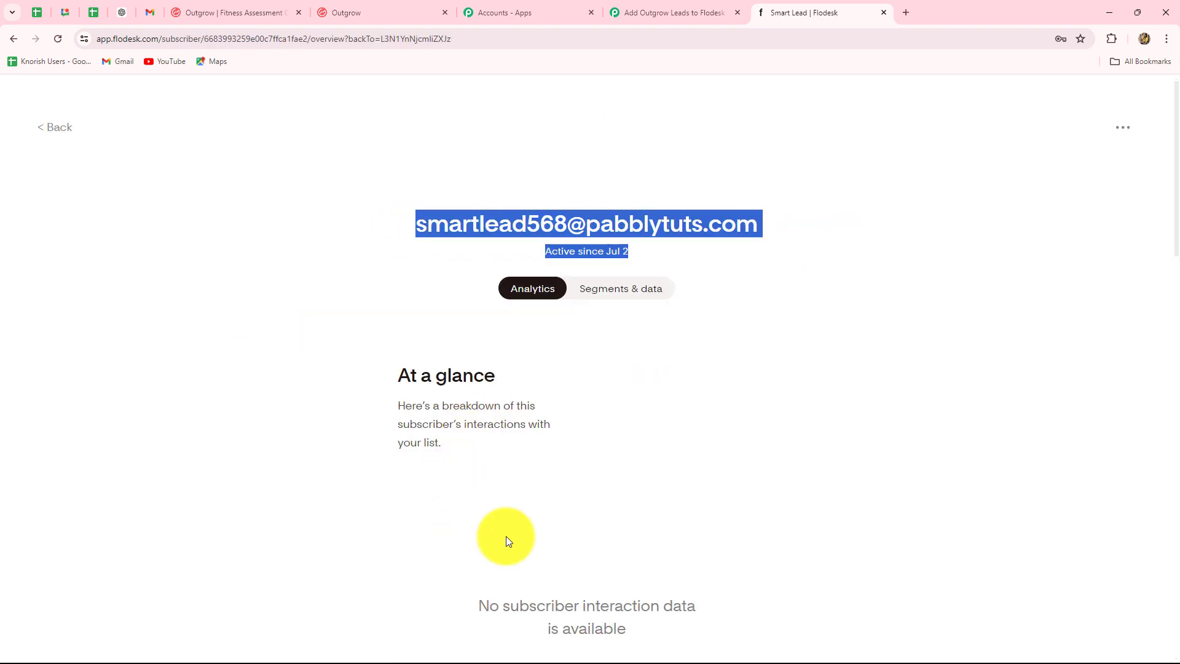
scroll(573, 529, down, 4)
scroll(573, 530, up, 4)
Scroll to the workflow top and collapse the Flodesk Create/Update Subscriber step.
click(654, 12)
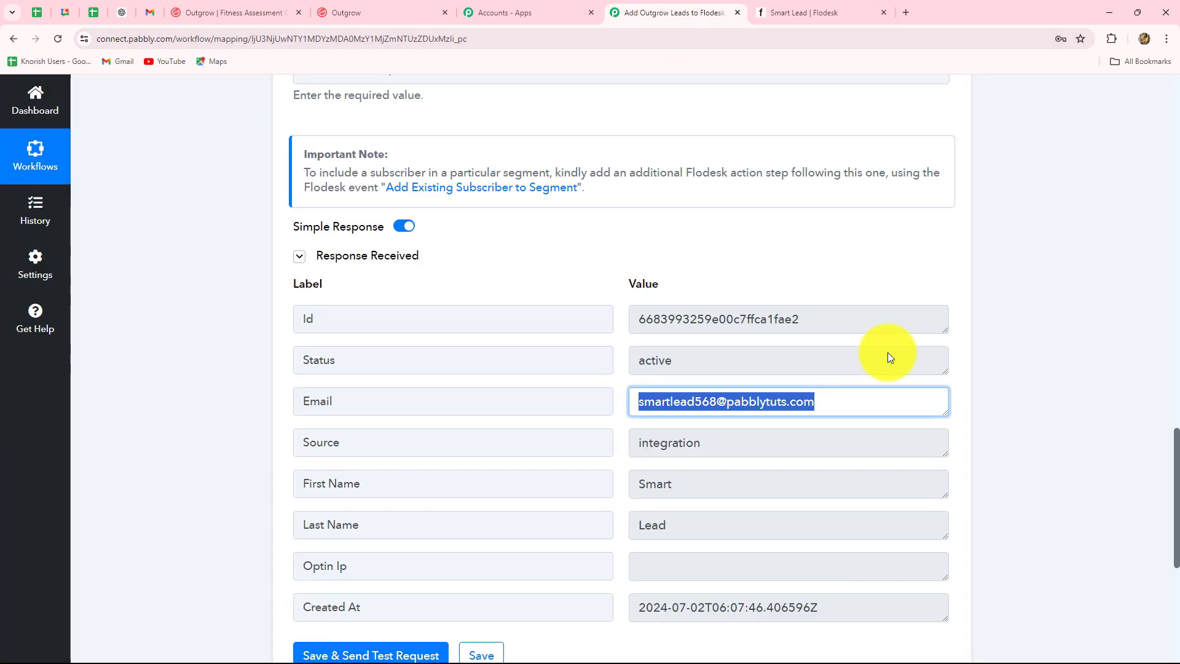
scroll(1053, 416, up, 20)
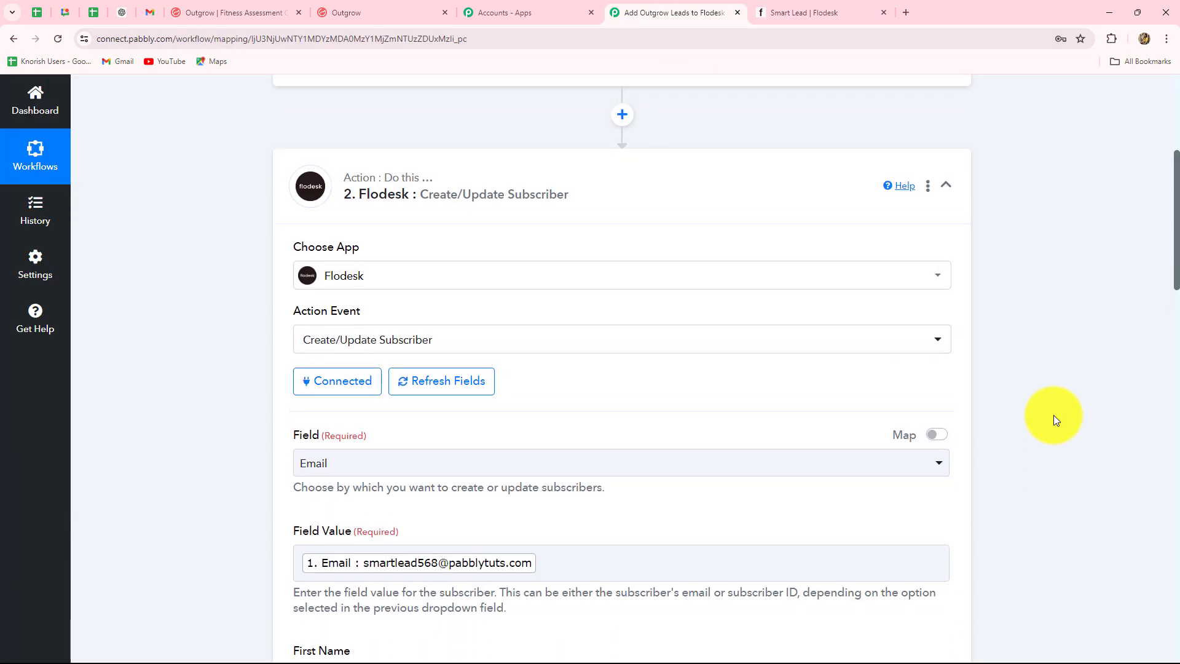
scroll(1054, 415, up, 4)
click(946, 453)
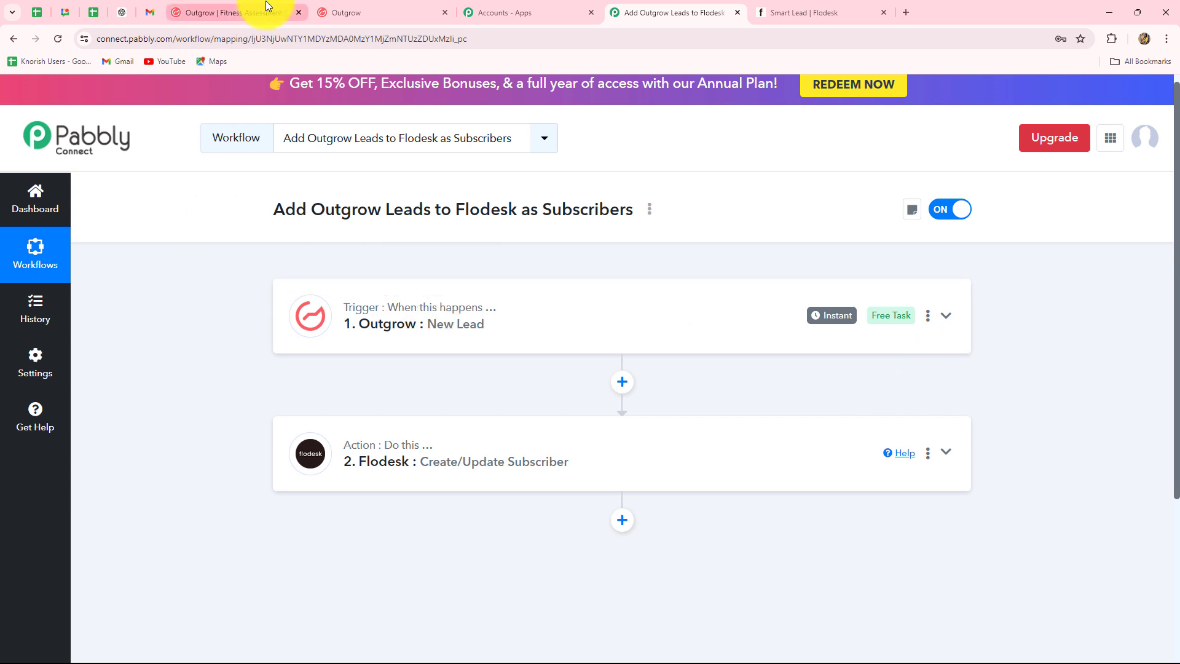
Start the Outgrow fitness quiz and answer Build muscle, Every day, and Yes to diet.
click(344, 13)
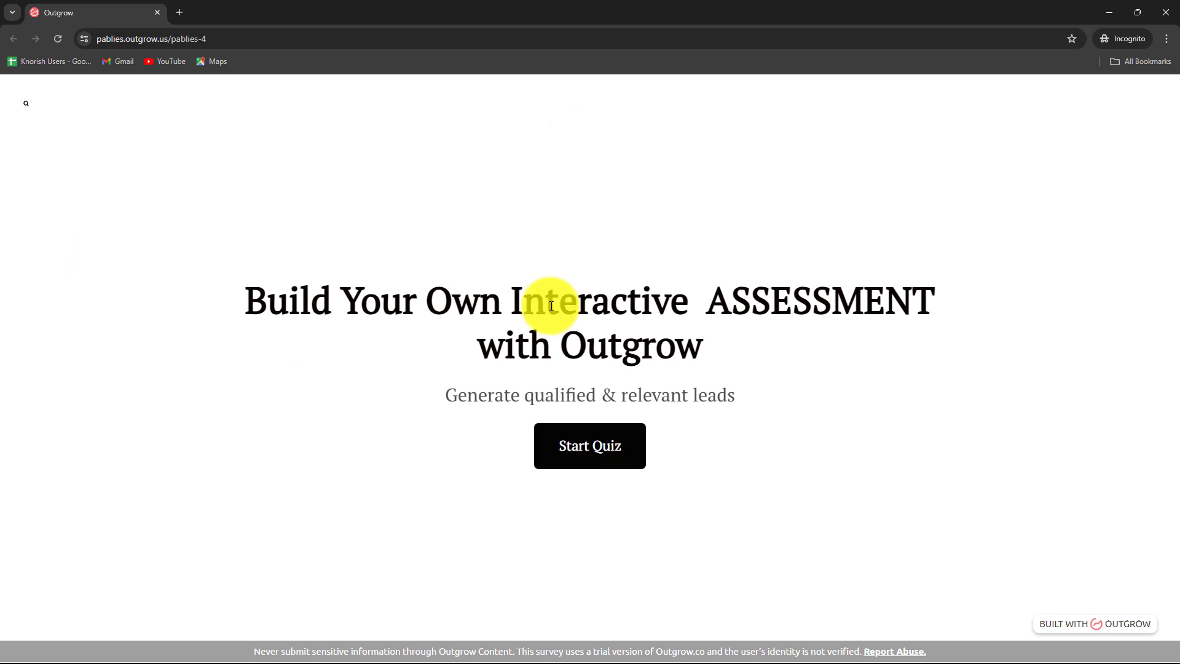
click(586, 452)
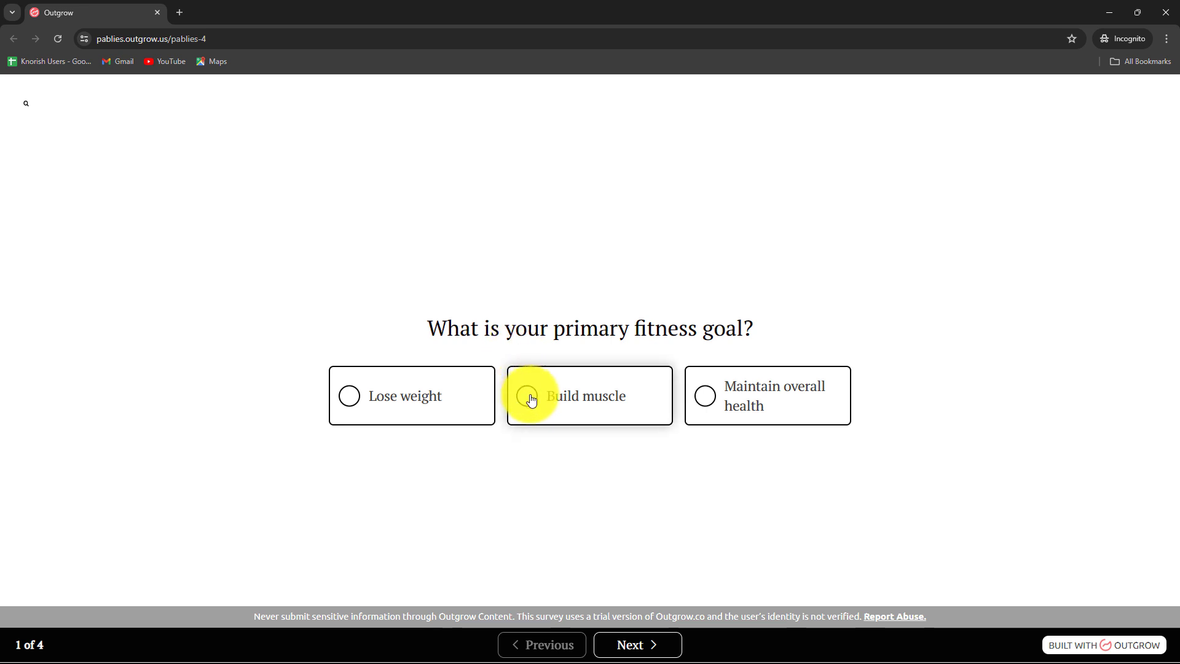
click(351, 403)
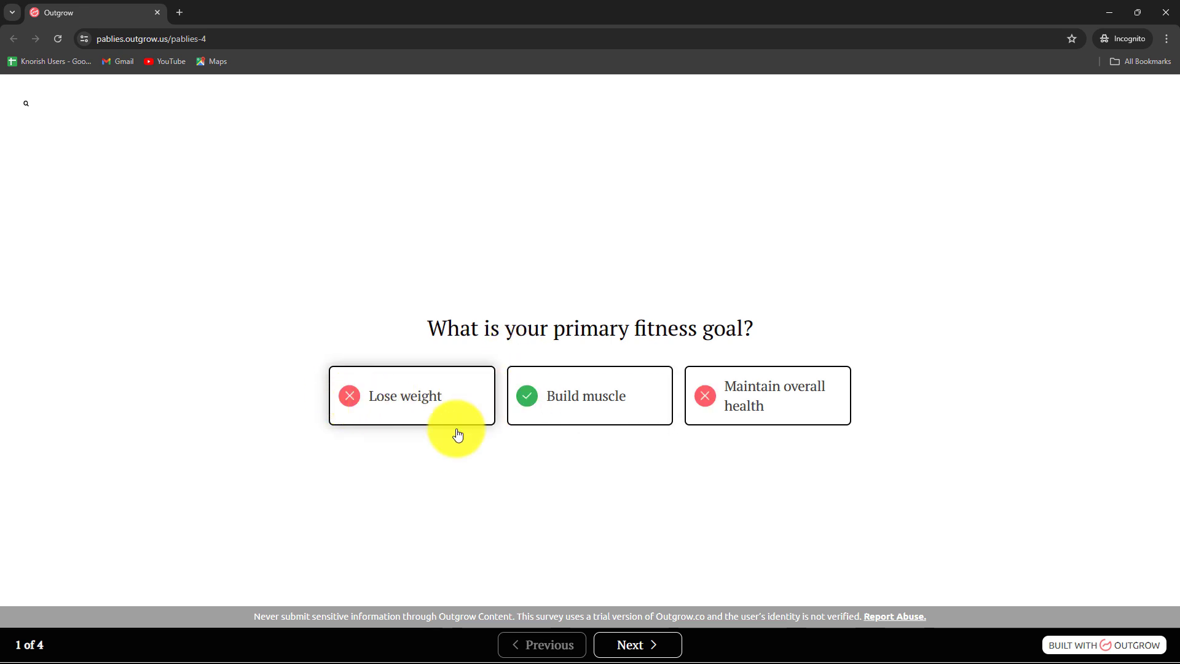
click(648, 645)
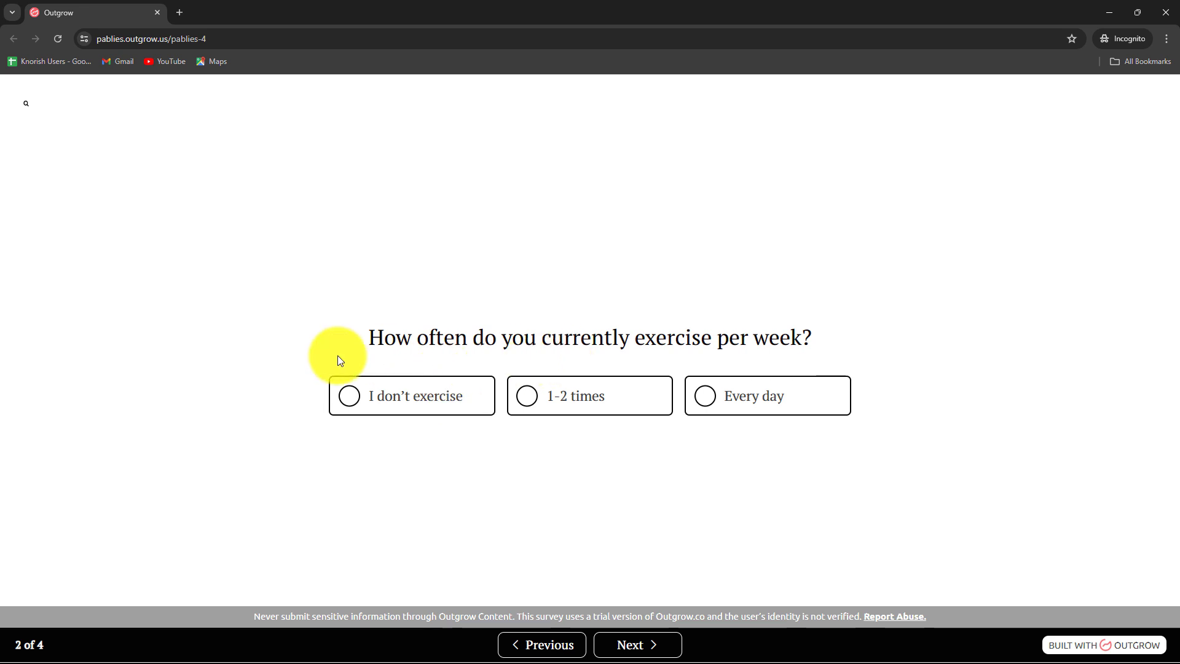
click(727, 402)
click(620, 642)
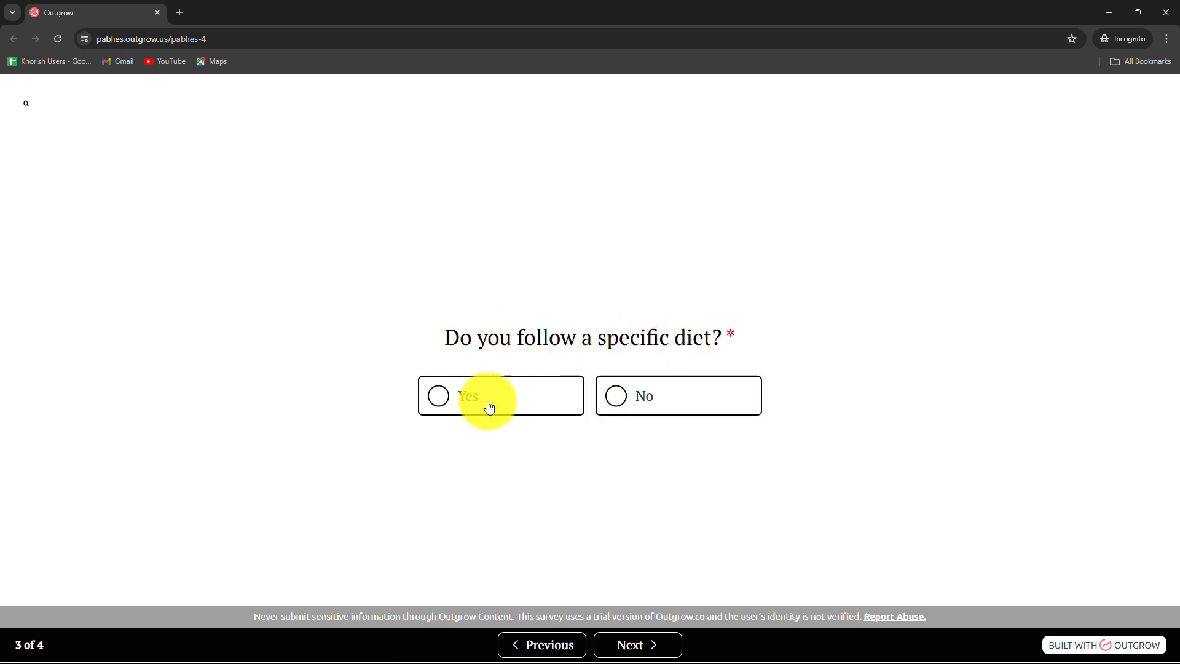
click(455, 403)
click(632, 644)
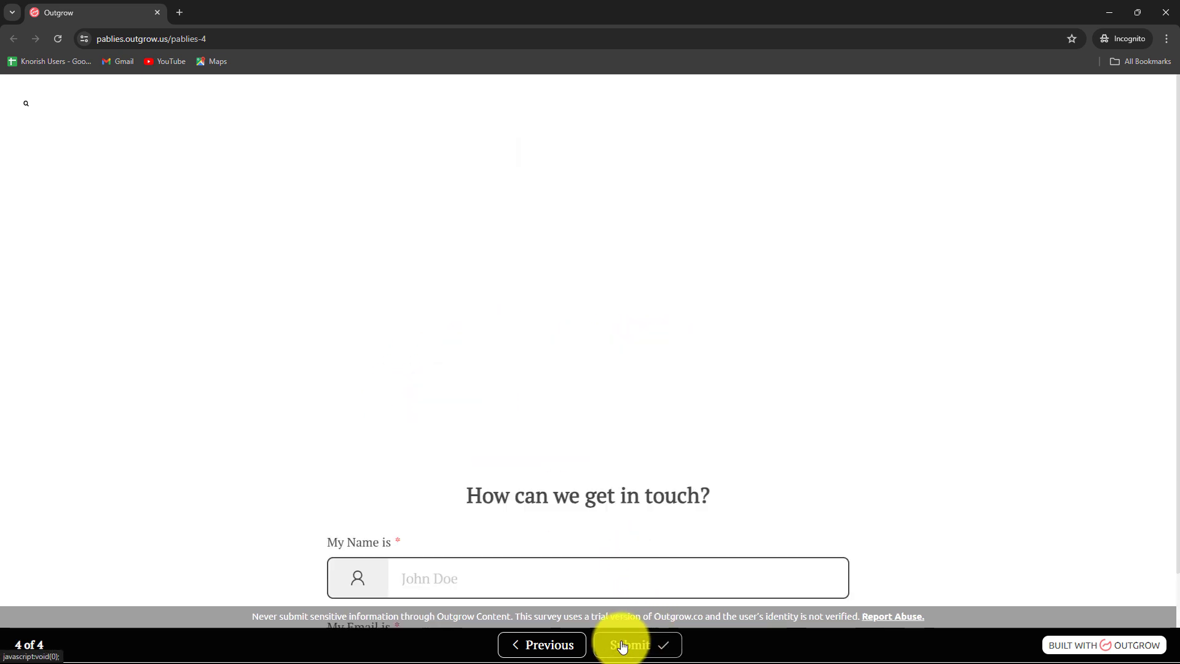
Enter the new lead's name and email, submit the quiz, and check Flodesk's subscriber list.
click(449, 333)
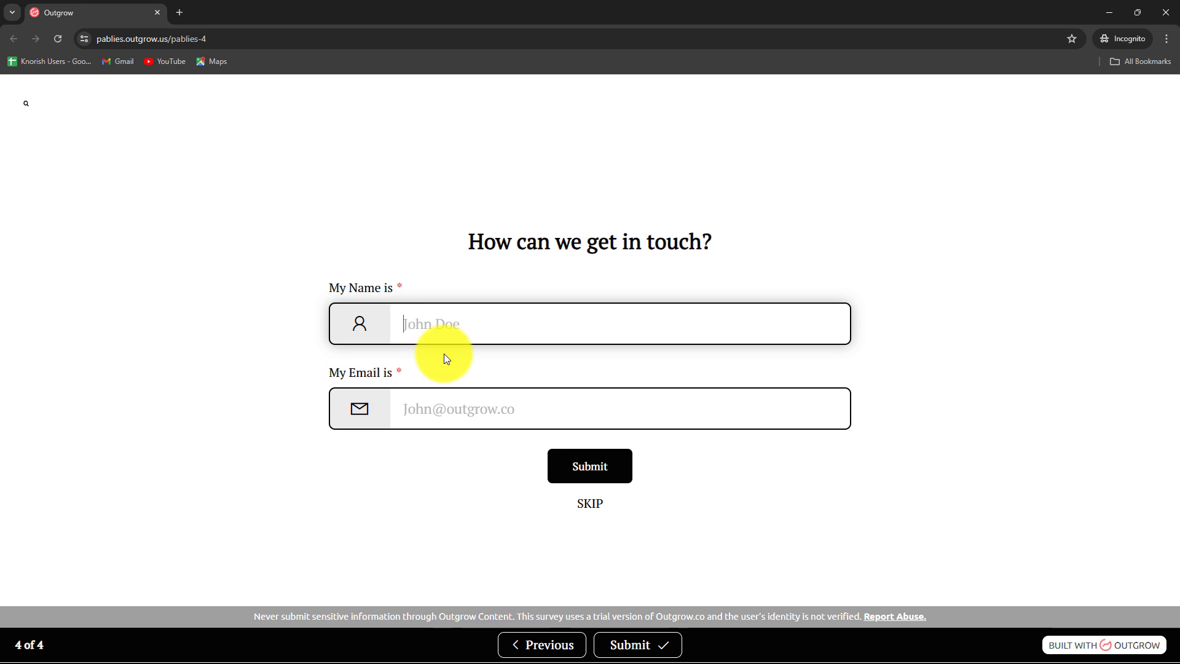
key(Caps_Lock)
text(D)
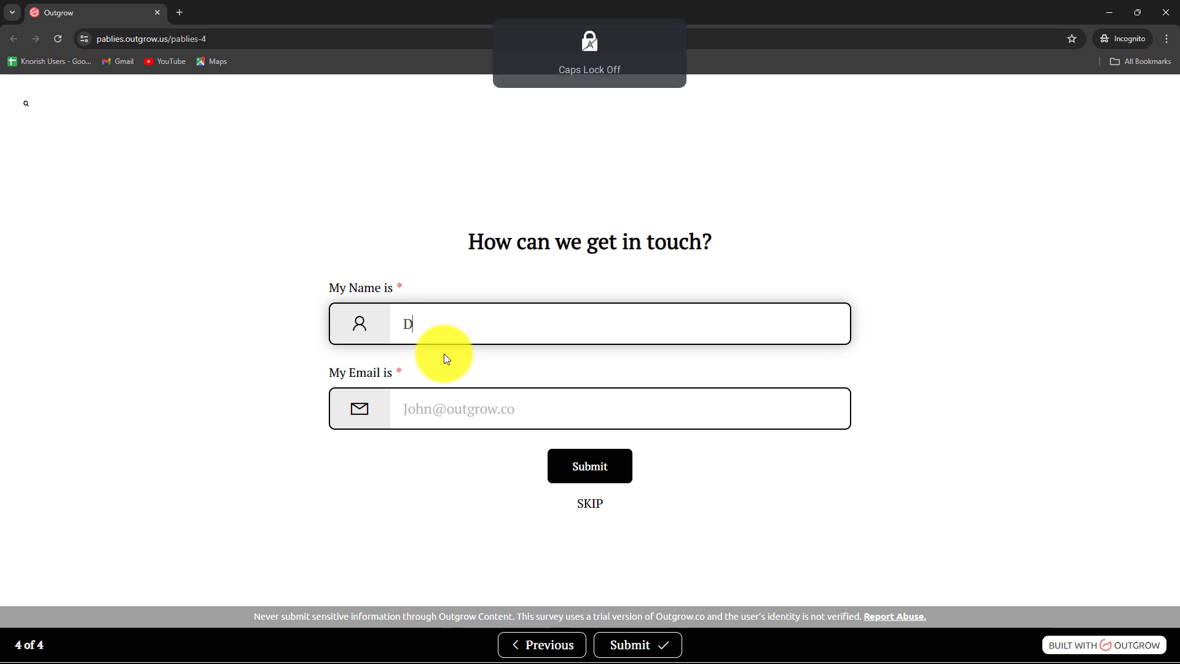
text(ummy Lead)
click(528, 415)
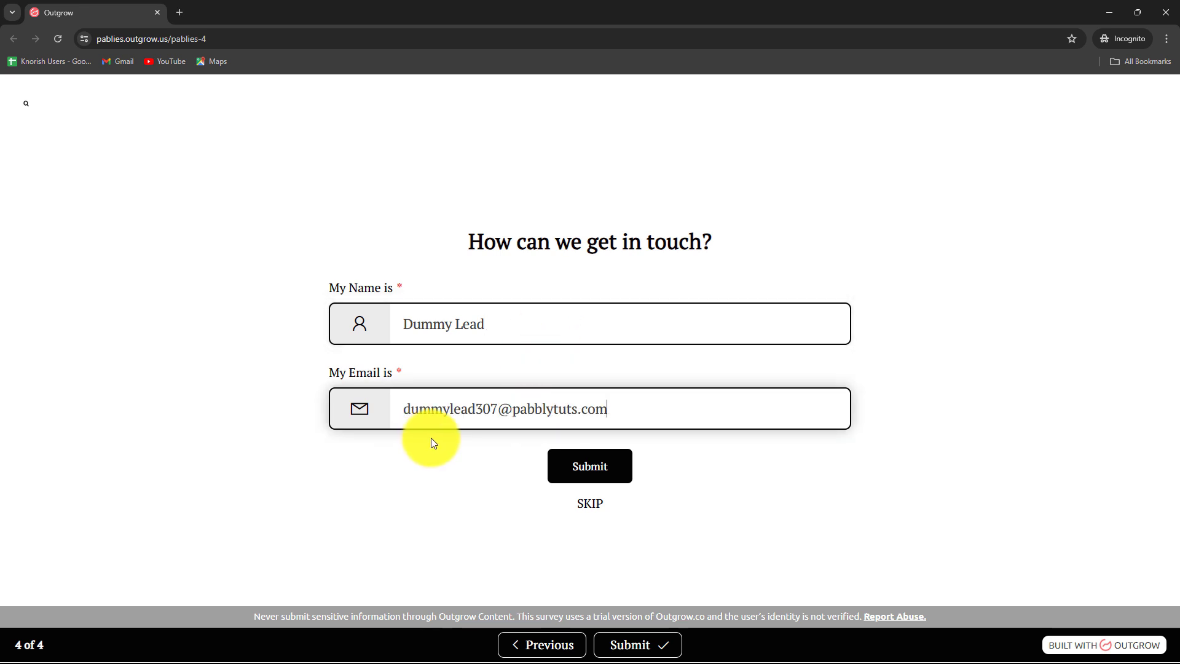
click(565, 468)
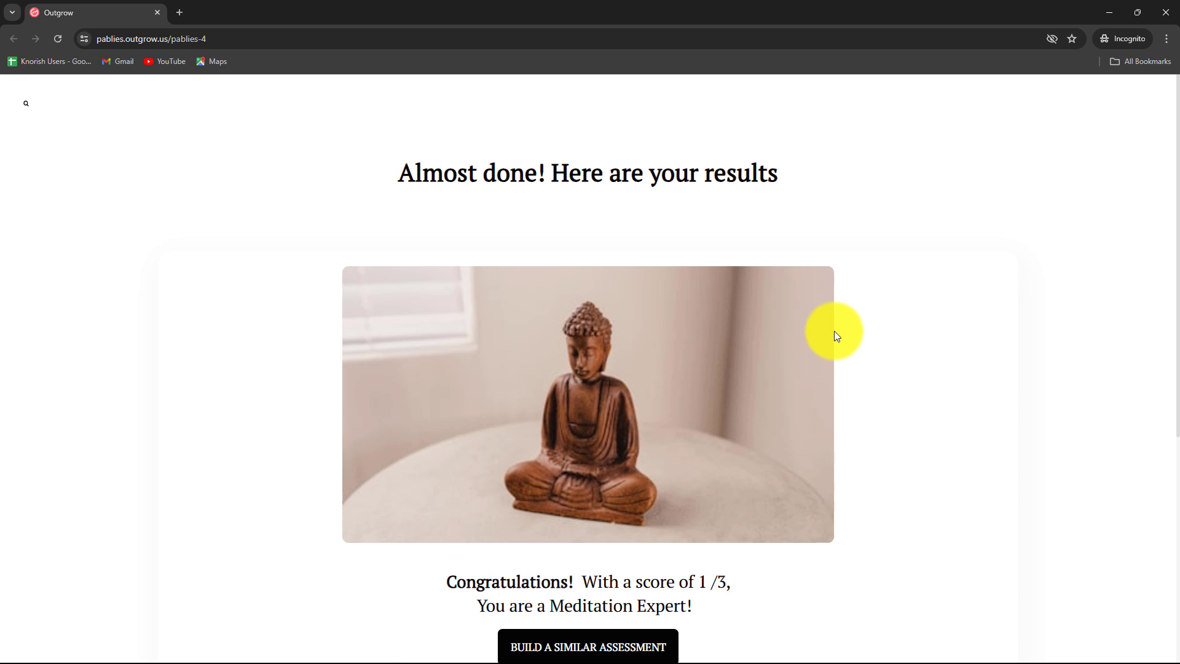
click(1117, 9)
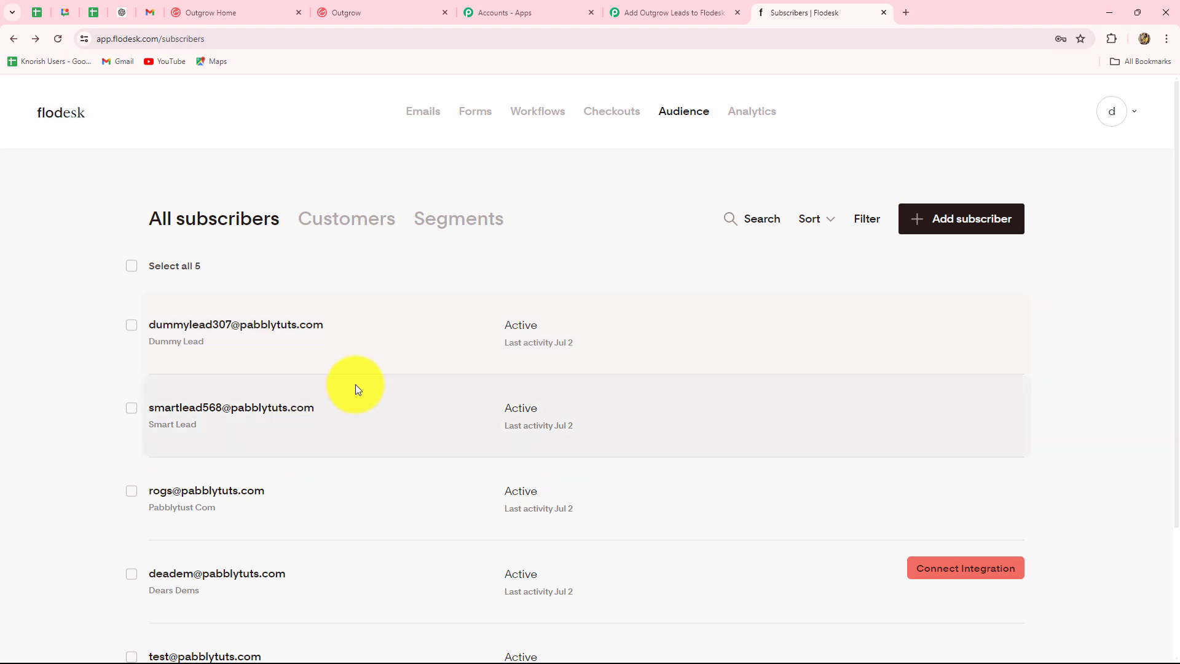